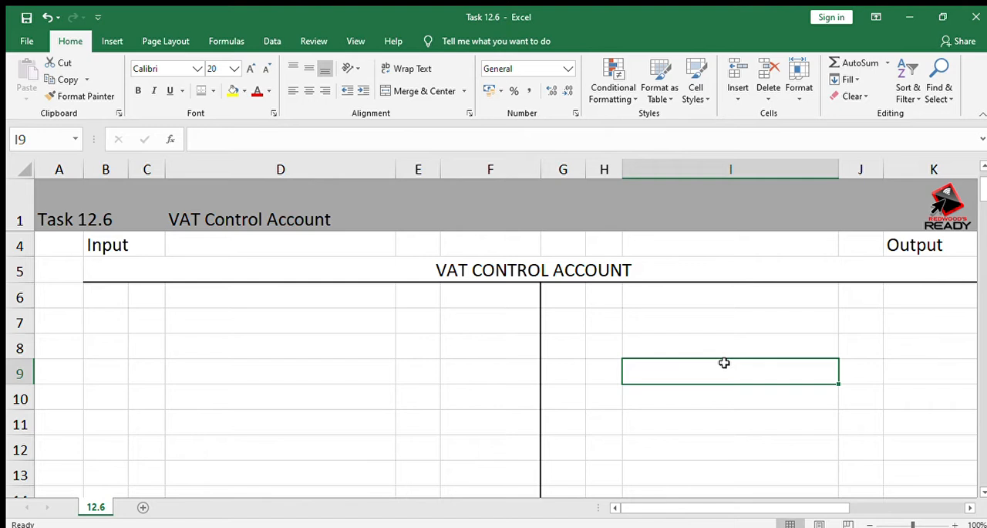
Examine the Input and Output headings above the two sides of the VAT control account
{"action": "key", "text": "Up"}
{"action": "key", "text": "Up"}
{"action": "key", "text": "Up"}
{"action": "key", "text": "Up"}
{"action": "key", "text": "Up"}
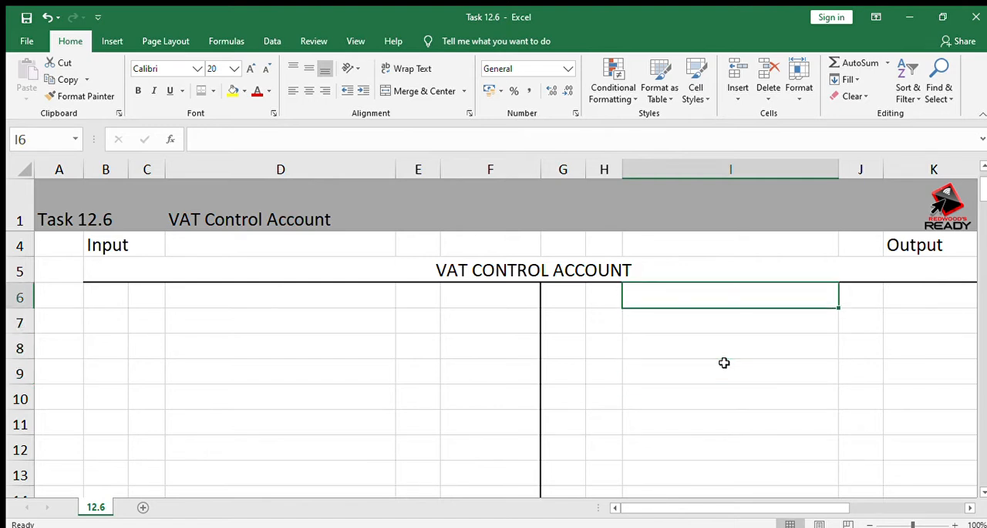
{"action": "key", "text": "Right"}
{"action": "key", "text": "Right"}
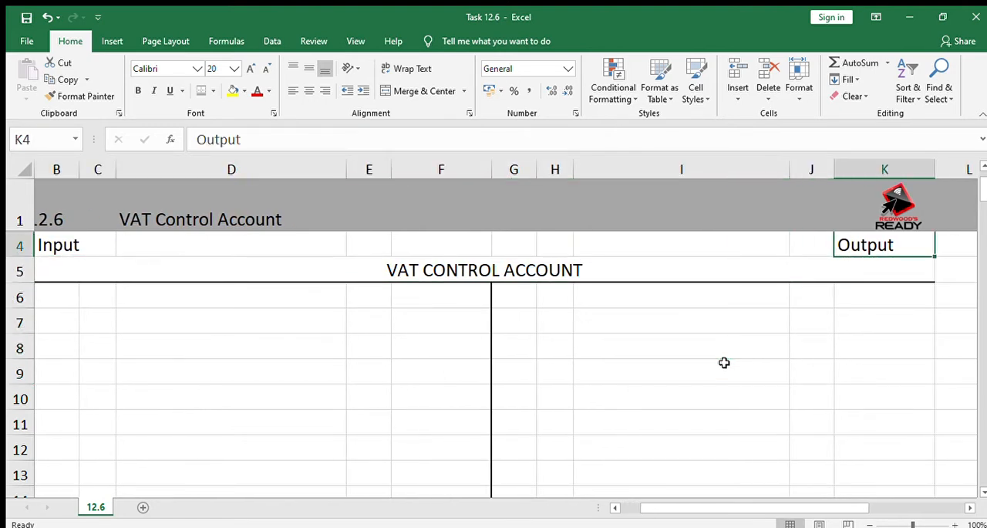
{"action": "key", "text": "Left"}
{"action": "key", "text": "Left"}
{"action": "key", "text": "Left"}
{"action": "key", "text": "Left"}
{"action": "key", "text": "Left"}
{"action": "key", "text": "Left"}
{"action": "key", "text": "Left"}
{"action": "key", "text": "Left"}
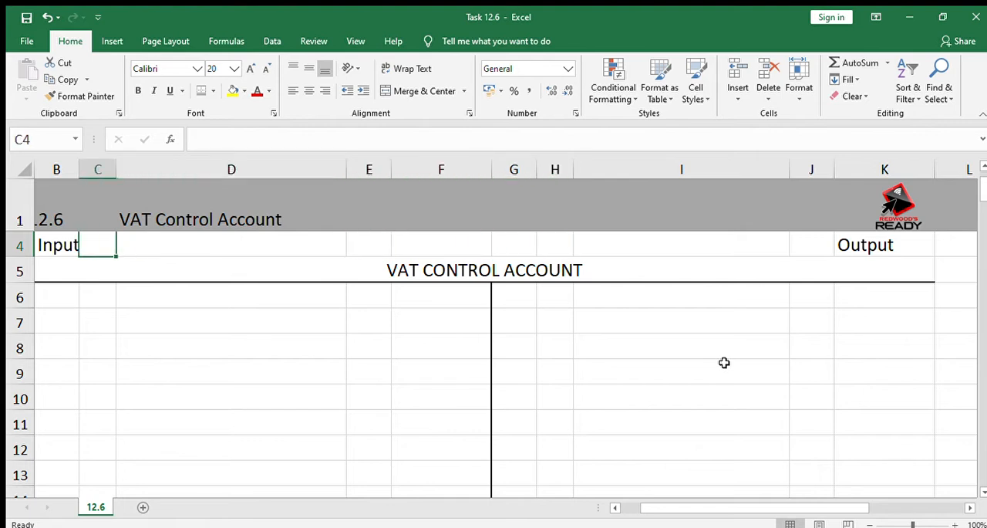
{"action": "key", "text": "Left"}
{"action": "key", "text": "Left"}
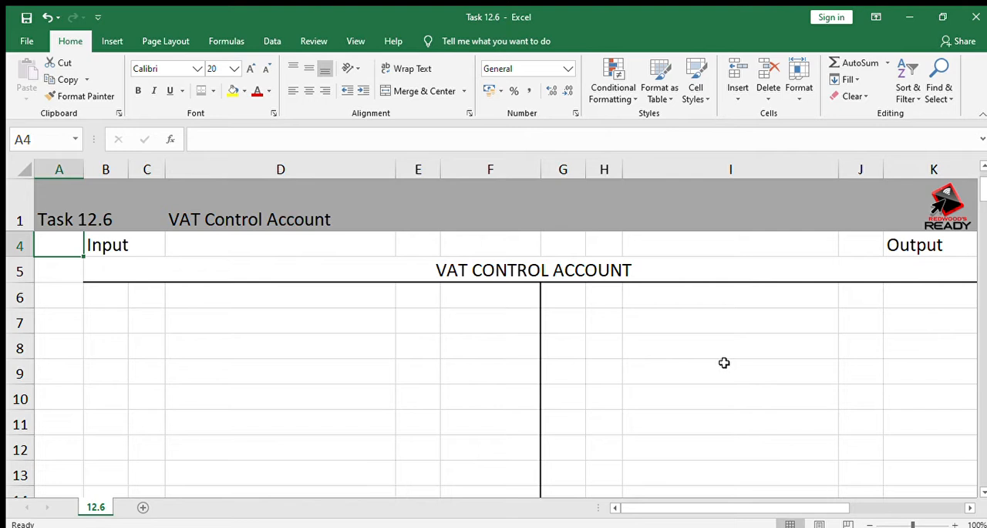
Enter 6270 as the first amount on the output side of the VAT control account, in K6
{"action": "key", "text": "Down"}
{"action": "key", "text": "Down"}
{"action": "key", "text": "Right"}
{"action": "key", "text": "Right"}
{"action": "key", "text": "Right"}
{"action": "key", "text": "Right"}
{"action": "key", "text": "Right"}
{"action": "key", "text": "Right"}
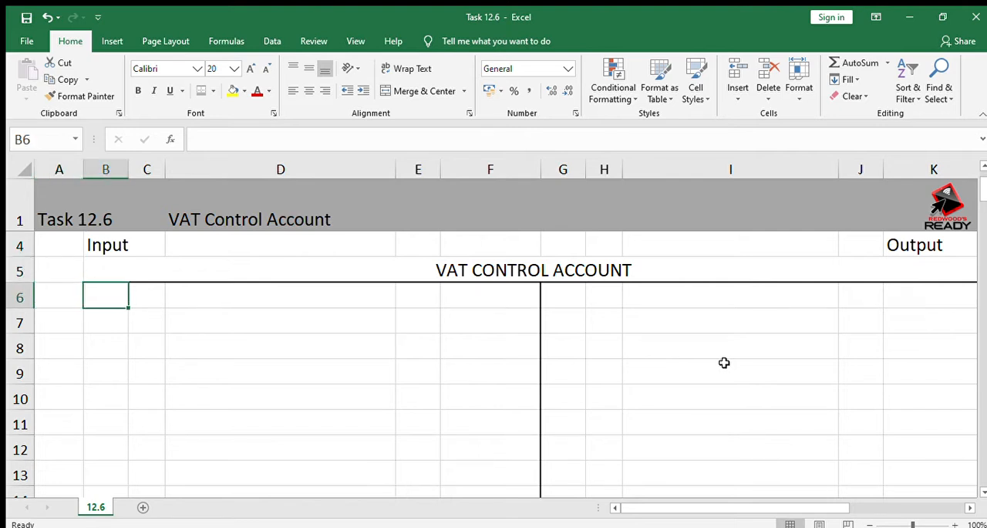
{"action": "key", "text": "Right"}
{"action": "key", "text": "Right"}
{"action": "key", "text": "Right"}
{"action": "key", "text": "Right"}
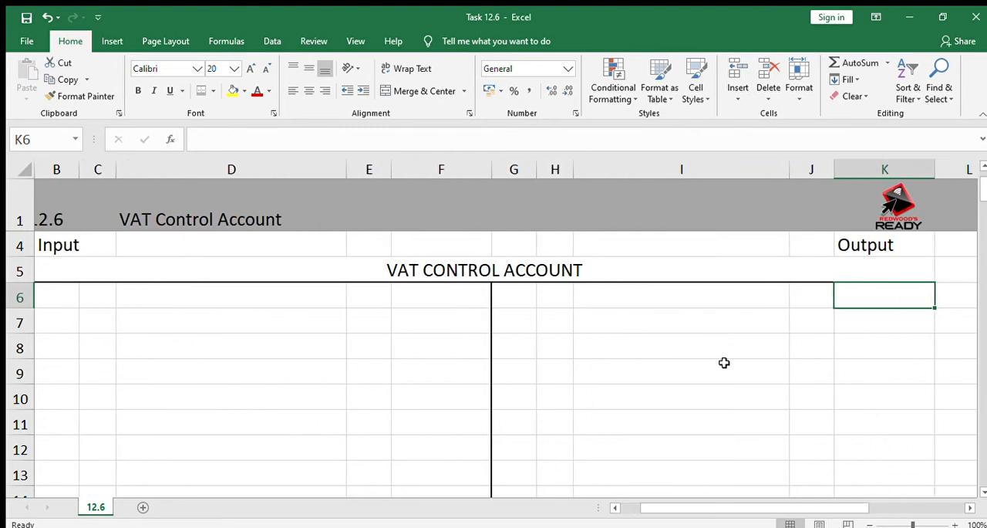
{"action": "type", "text": "6270"}
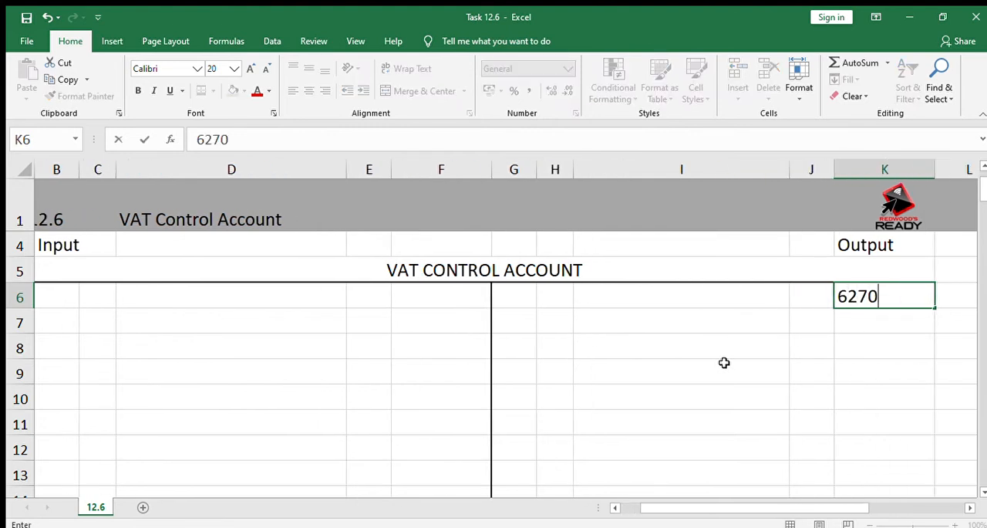
Date the output-side entry in row 6 as May 1, with the month in G6 and the day in H6
{"action": "key", "text": "Left"}
{"action": "key", "text": "Left"}
{"action": "key", "text": "Left"}
{"action": "key", "text": "Left"}
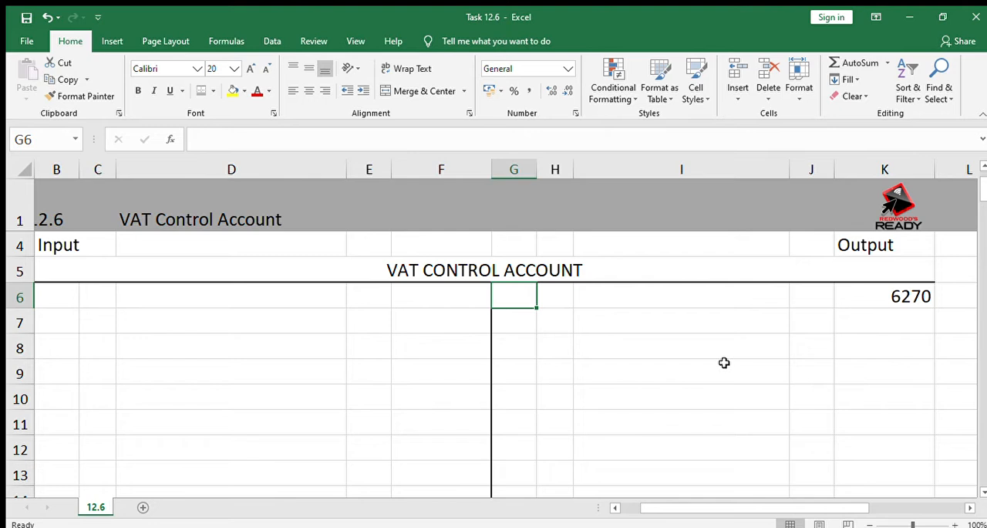
{"action": "type", "text": "May"}
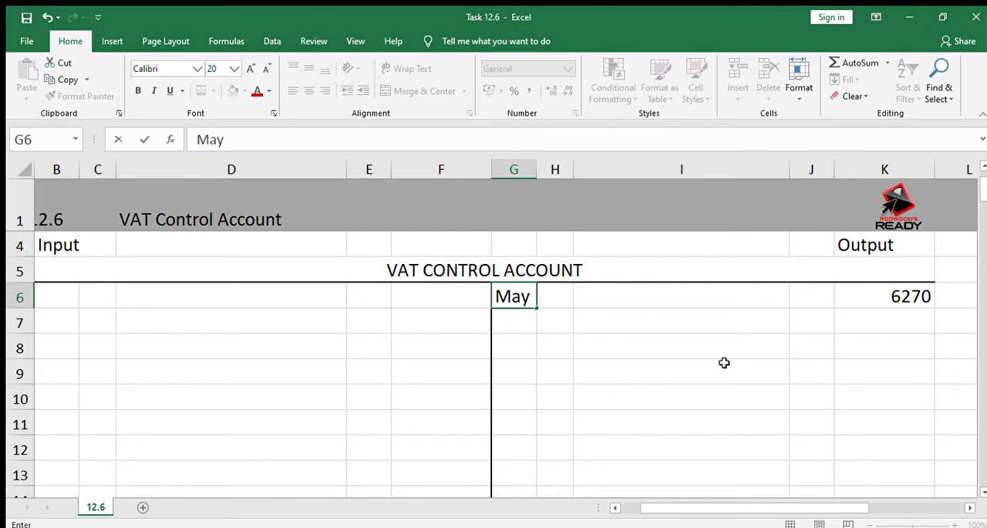
{"action": "key", "text": "Right"}
{"action": "type", "text": "1"}
Describe the May 1 entry as Balance in I6 and set its folio to b/d in J6
{"action": "key", "text": "Right"}
{"action": "type", "text": "Ba"}
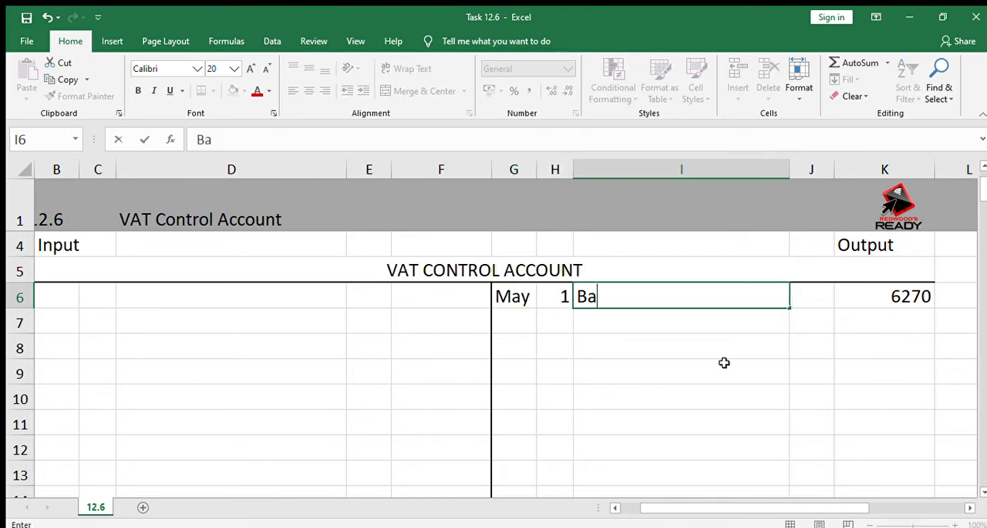
{"action": "type", "text": "lance"}
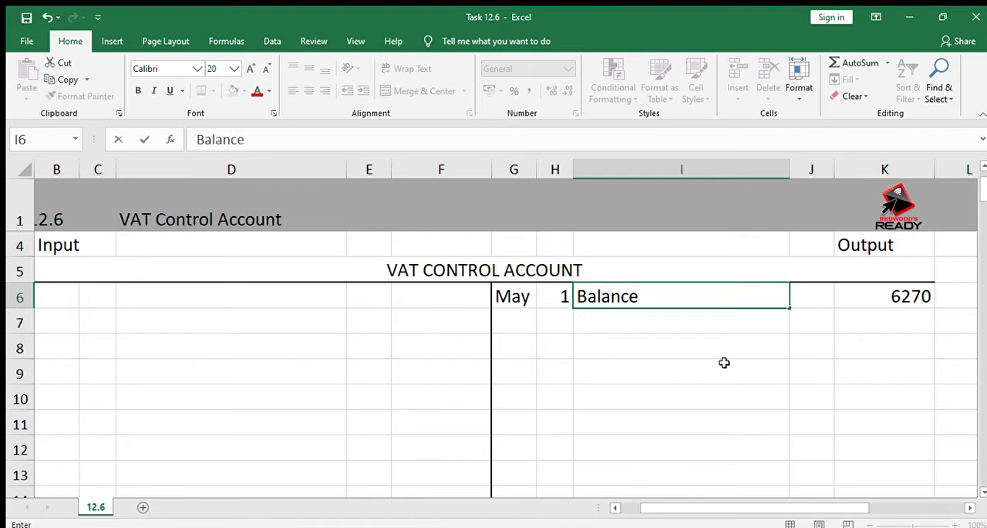
{"action": "key", "text": "Right"}
{"action": "type", "text": "b/d"}
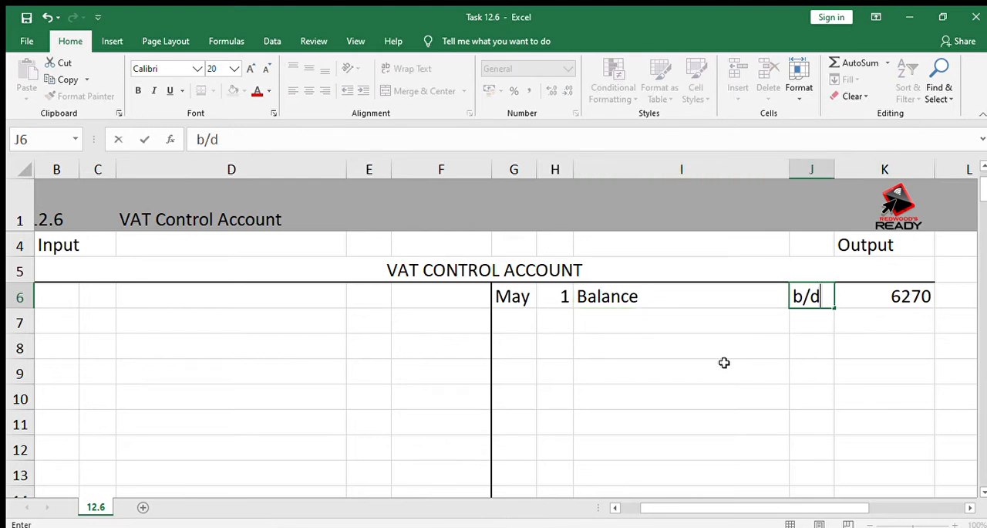
{"action": "key", "text": "Return"}
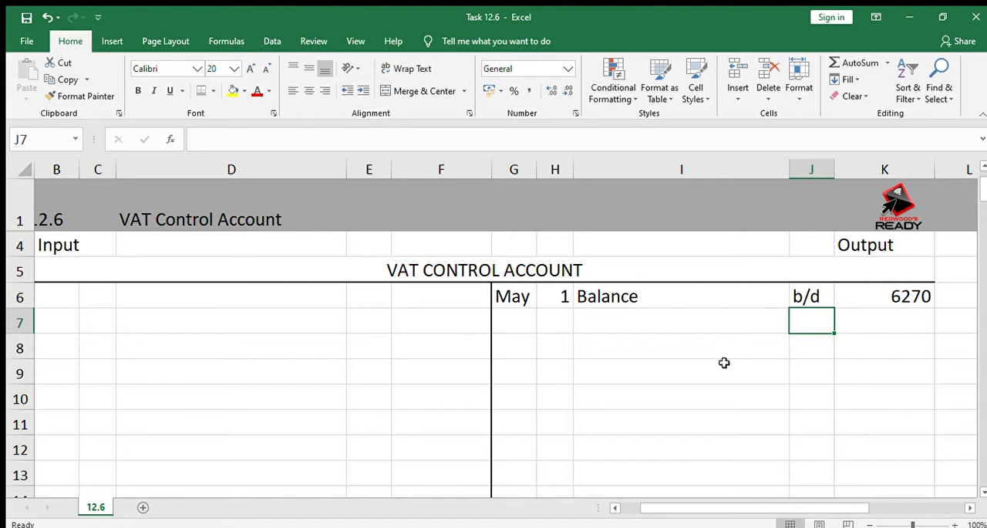
Enter 8400 as the first amount on the input side of the account, in F6
{"action": "key", "text": "Left"}
{"action": "key", "text": "Left"}
{"action": "key", "text": "Left"}
{"action": "key", "text": "Left"}
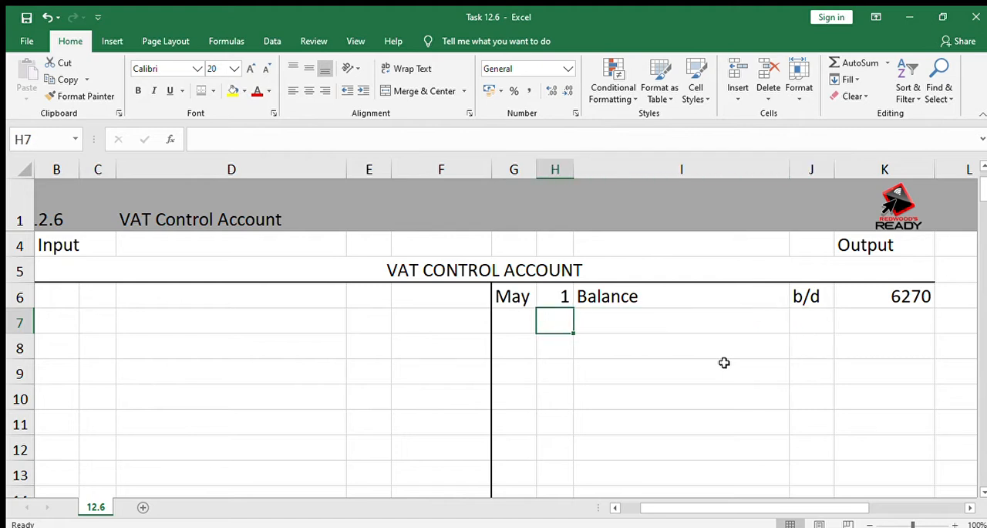
{"action": "key", "text": "Up"}
{"action": "type", "text": "8400"}
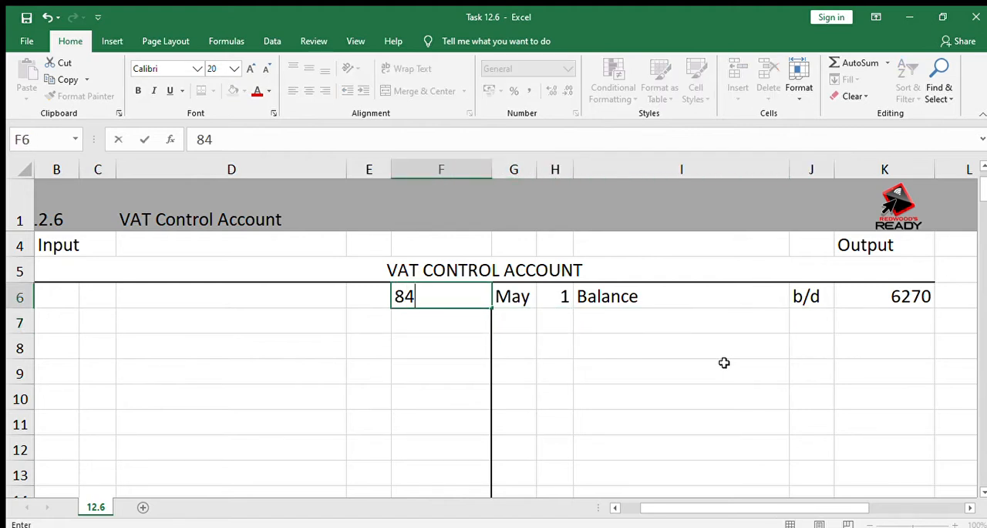
Enter the description "Creditors Control (Trading Stock)" in D6 for the 8400 amount
{"action": "key", "text": "Left"}
{"action": "key", "text": "Left"}
{"action": "key", "text": "Left"}
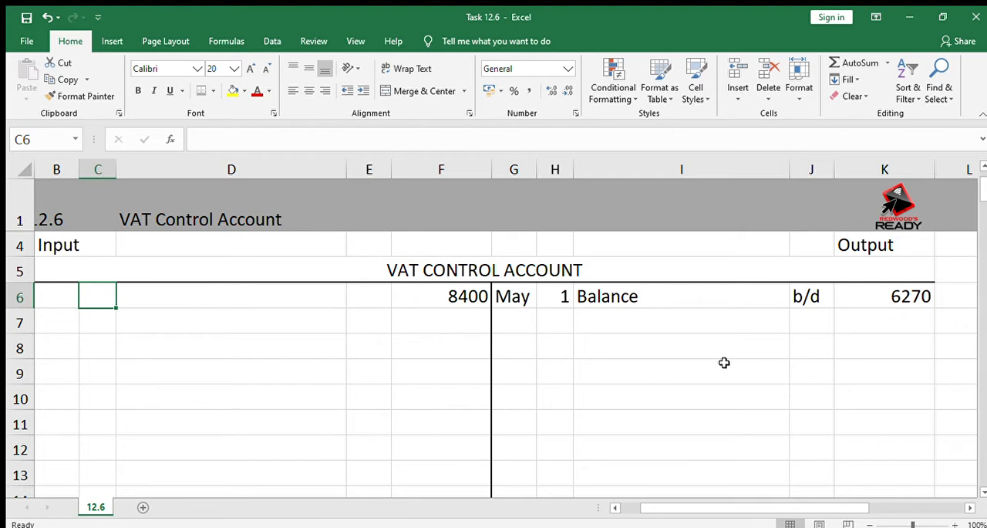
{"action": "key", "text": "Right"}
{"action": "type", "text": "Cred"}
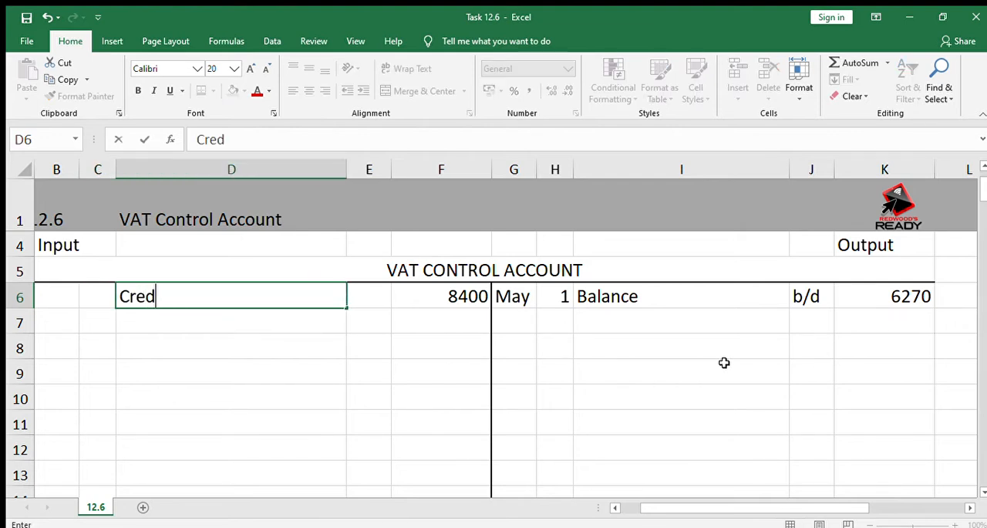
{"action": "type", "text": "itors"}
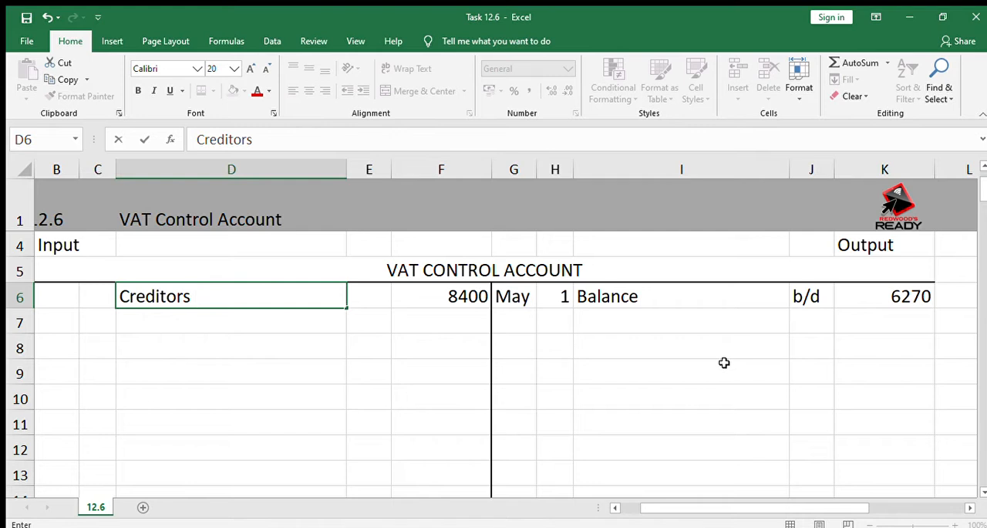
{"action": "type", "text": " Control"}
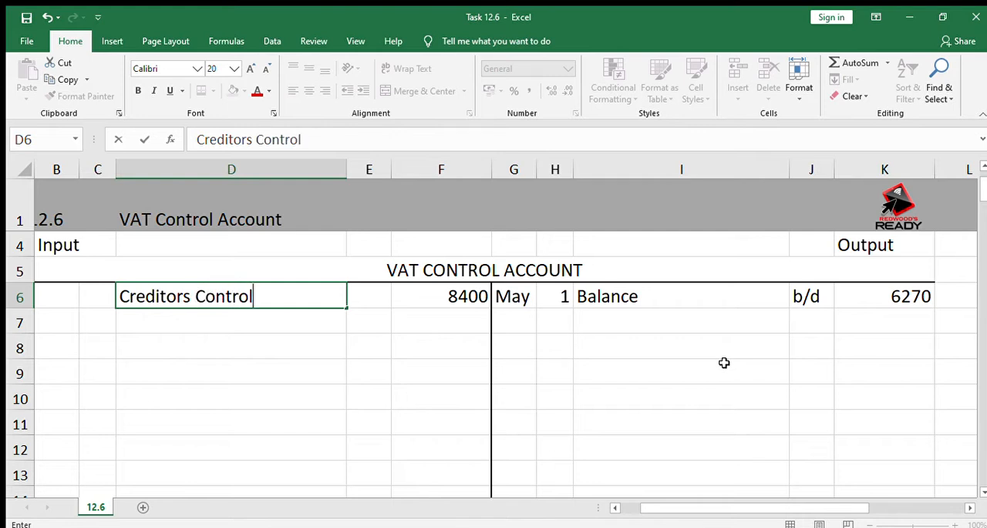
{"action": "type", "text": " (Tras"}
{"action": "key", "text": "BackSpace"}
{"action": "type", "text": "d"}
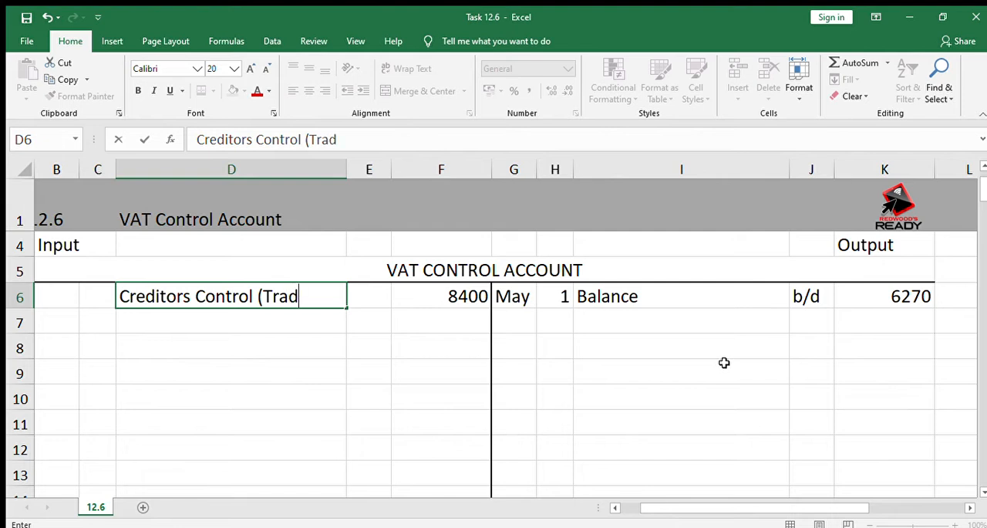
{"action": "type", "text": "ing S"}
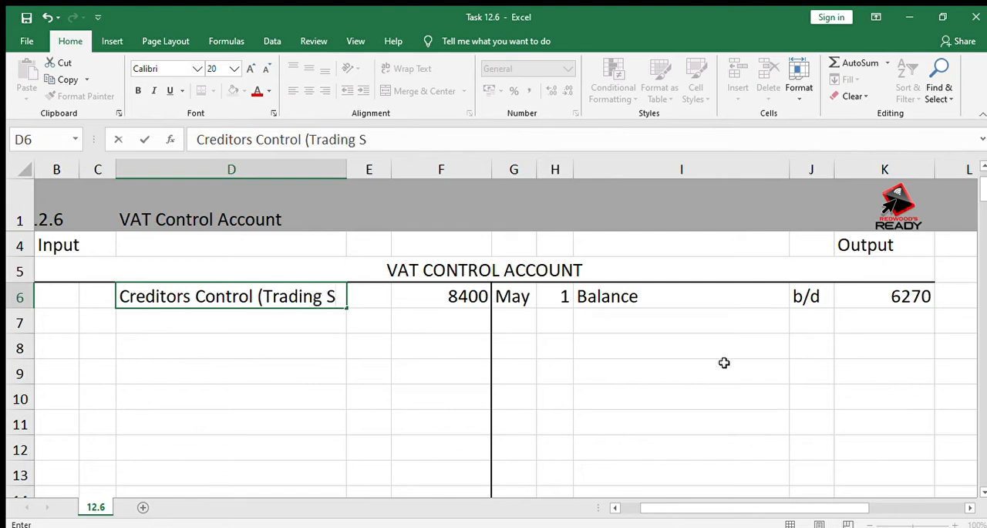
{"action": "type", "text": "tock)"}
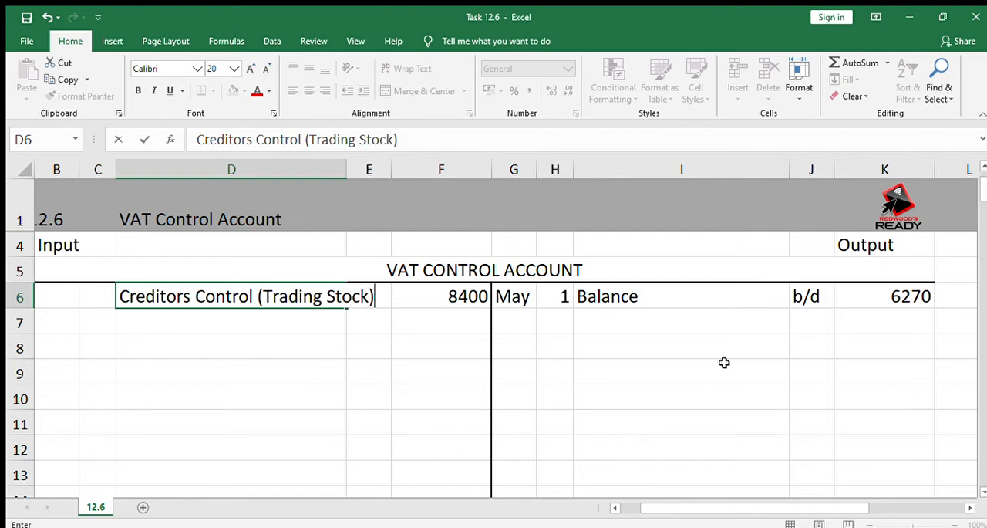
{"action": "left_click", "coordinate": [325, 375]}
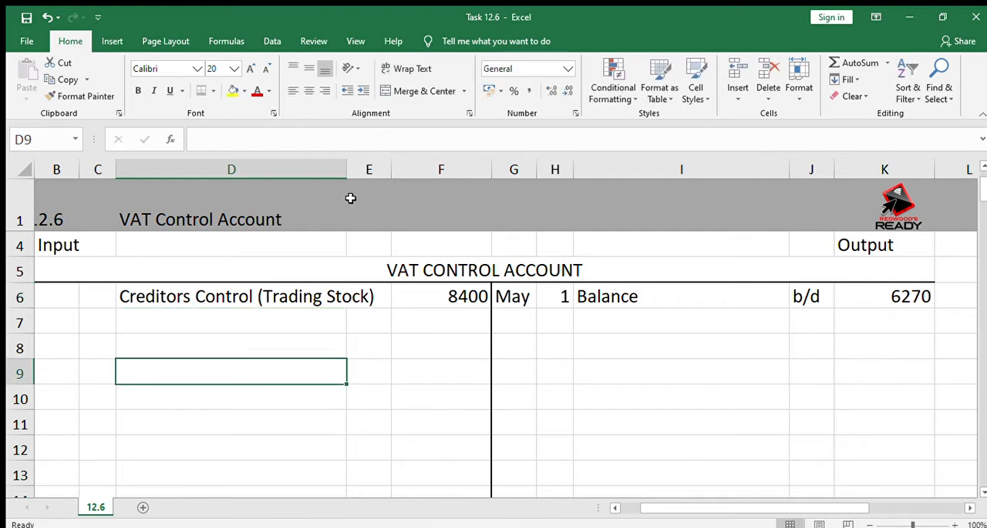
Fit column D's width to its text and enter CJ as the folio reference in E6
{"action": "double_click", "coordinate": [346, 170]}
{"action": "left_click", "coordinate": [396, 296]}
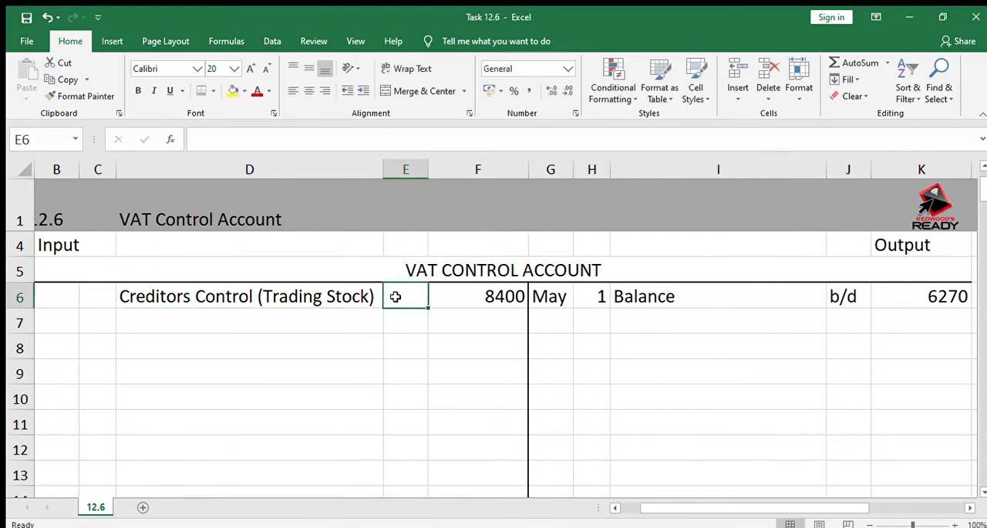
{"action": "type", "text": "CJ"}
Date the input-side entry in row 6 as May 31, using B6 for the month and C6 for the day
{"action": "key", "text": "Left"}
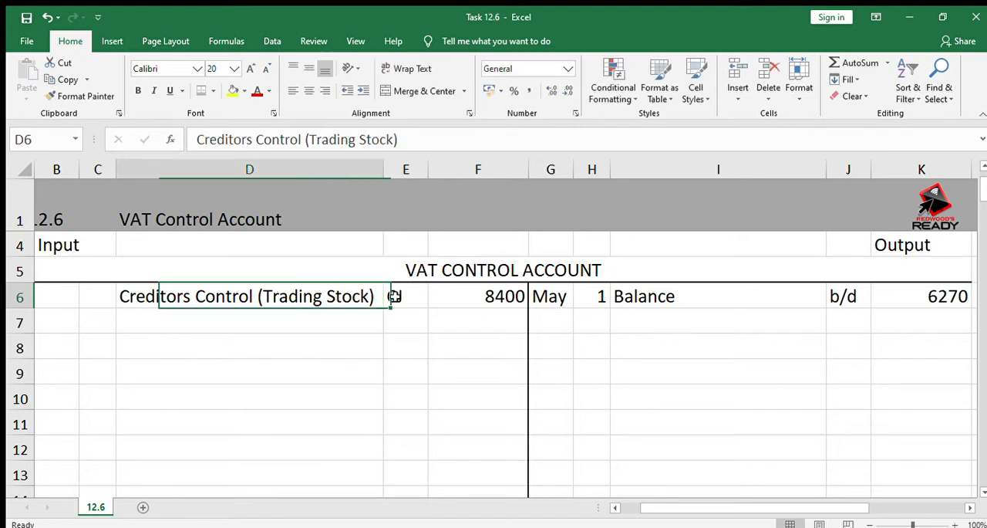
{"action": "key", "text": "Left"}
{"action": "key", "text": "Left"}
{"action": "key", "text": "Left"}
{"action": "key", "text": "Right"}
{"action": "type", "text": "Ma"}
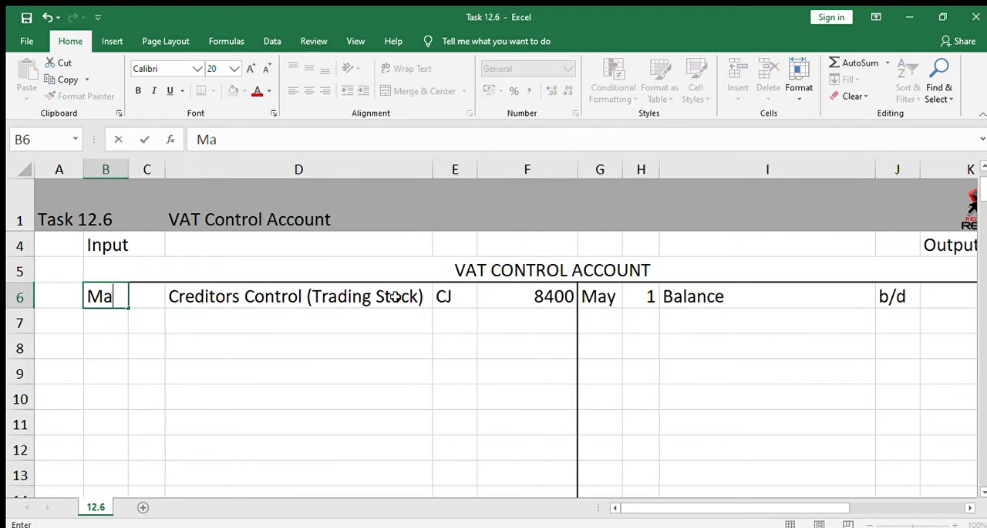
{"action": "type", "text": "y"}
{"action": "key", "text": "Right"}
{"action": "type", "text": "31"}
{"action": "key", "text": "Return"}
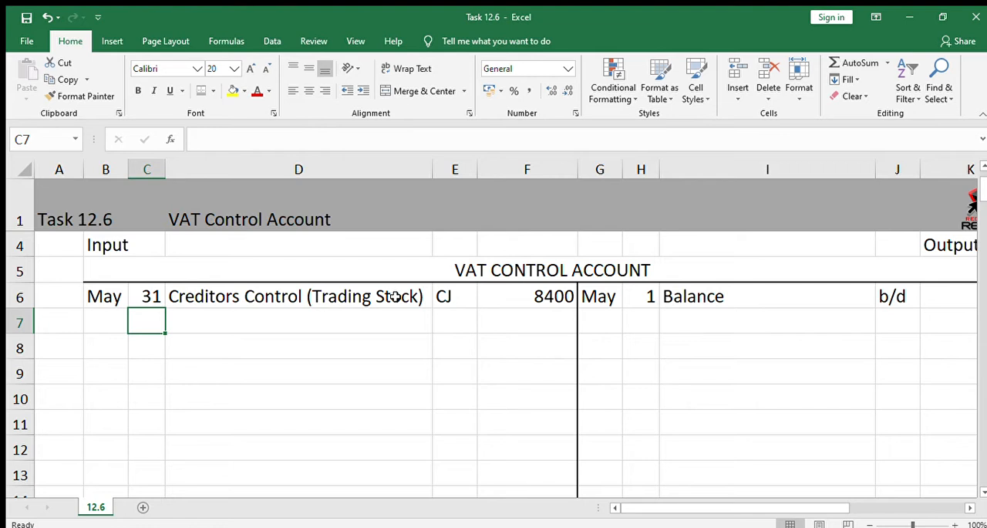
Change the description in D6 to "Bank (Trading Stock)"
{"action": "key", "text": "Right"}
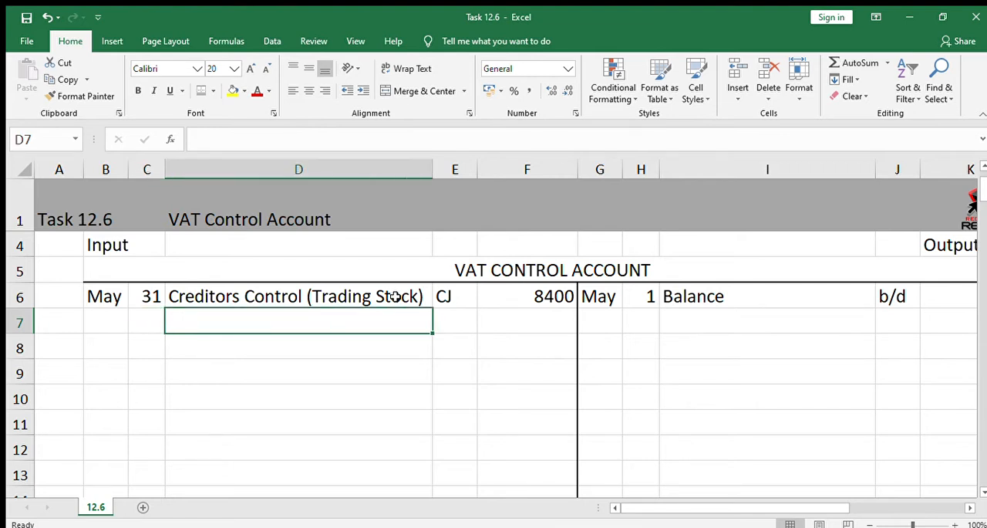
{"action": "key", "text": "Up"}
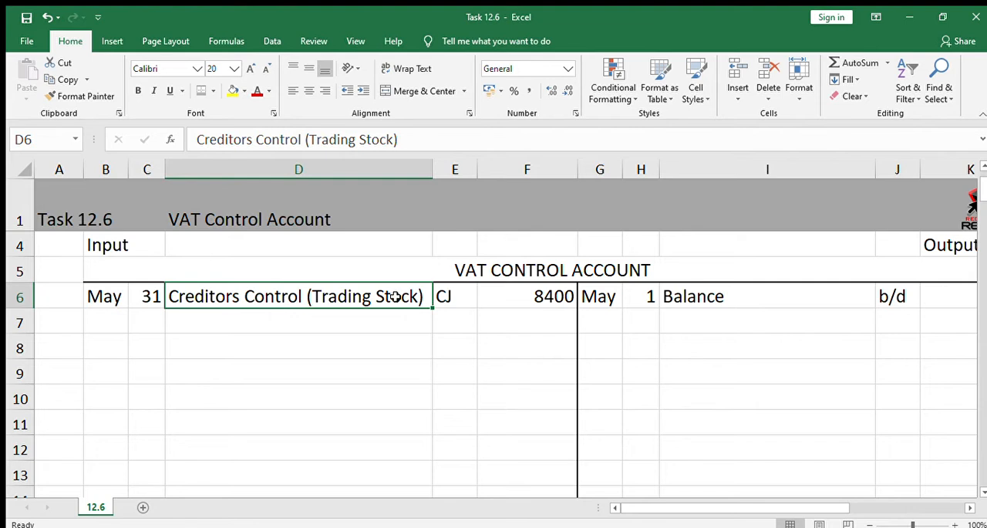
{"action": "left_click", "coordinate": [302, 140]}
{"action": "key", "text": "BackSpace"}
{"action": "key", "text": "BackSpace"}
{"action": "key", "text": "BackSpace"}
{"action": "key", "text": "BackSpace"}
{"action": "key", "text": "BackSpace"}
{"action": "key", "text": "BackSpace"}
{"action": "key", "text": "BackSpace"}
{"action": "key", "text": "BackSpace"}
{"action": "key", "text": "BackSpace"}
{"action": "key", "text": "BackSpace"}
{"action": "key", "text": "BackSpace"}
{"action": "key", "text": "BackSpace"}
{"action": "key", "text": "BackSpace"}
{"action": "key", "text": "BackSpace"}
{"action": "key", "text": "BackSpace"}
{"action": "key", "text": "BackSpace"}
{"action": "key", "text": "BackSpace"}
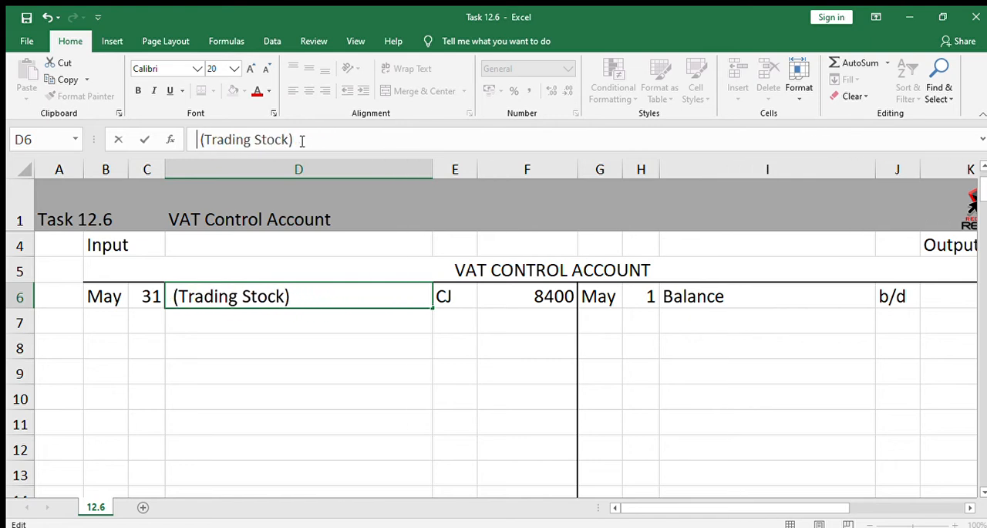
{"action": "type", "text": "Bank"}
{"action": "key", "text": "Return"}
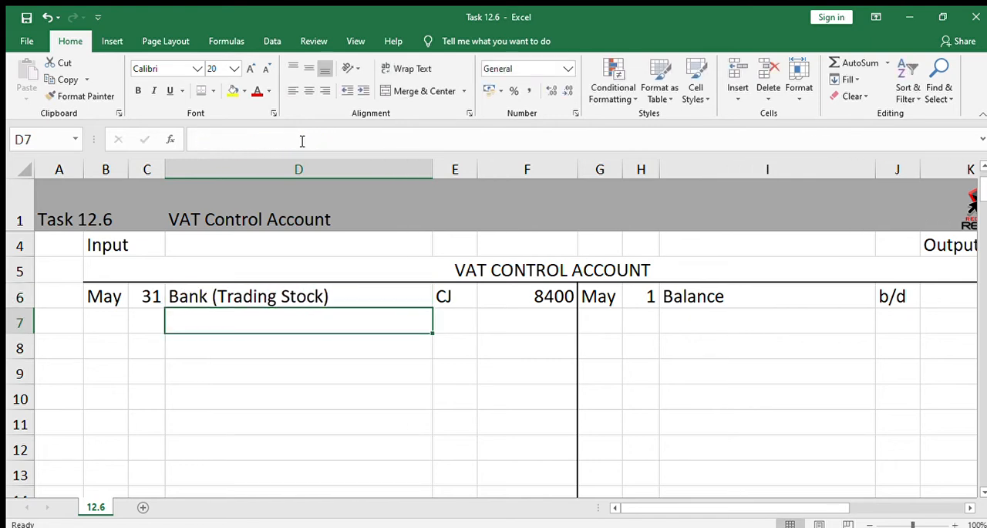
Replace the folio reference in E6 with CPJ
{"action": "left_click", "coordinate": [445, 302]}
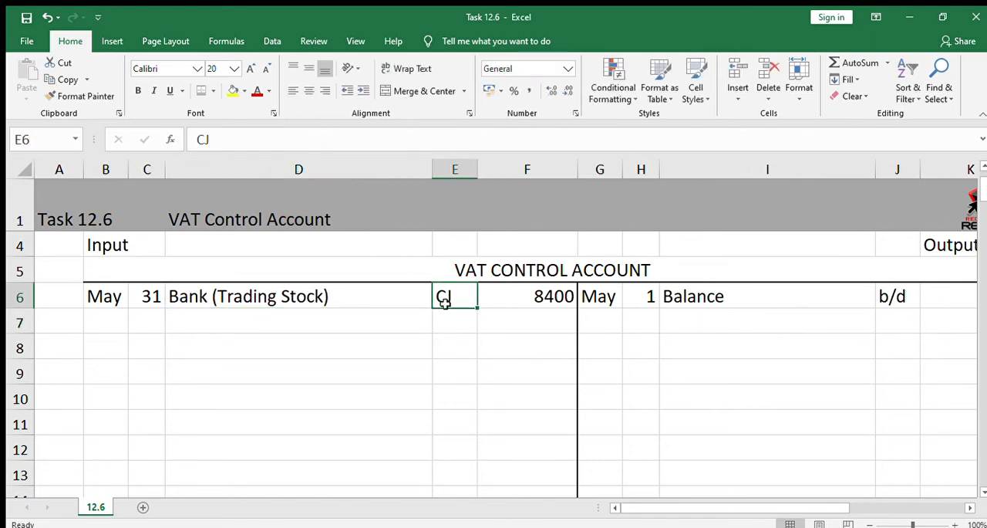
{"action": "type", "text": "CPJ"}
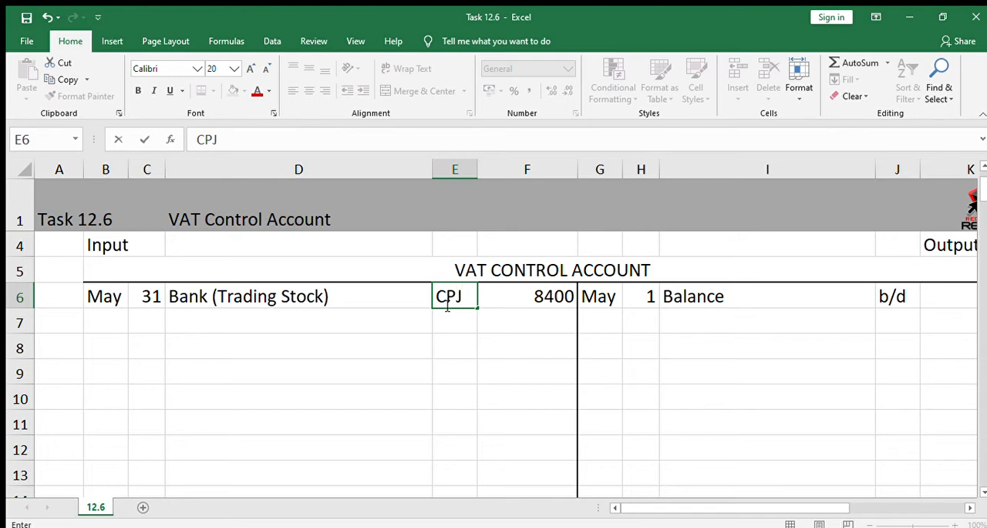
{"action": "key", "text": "Return"}
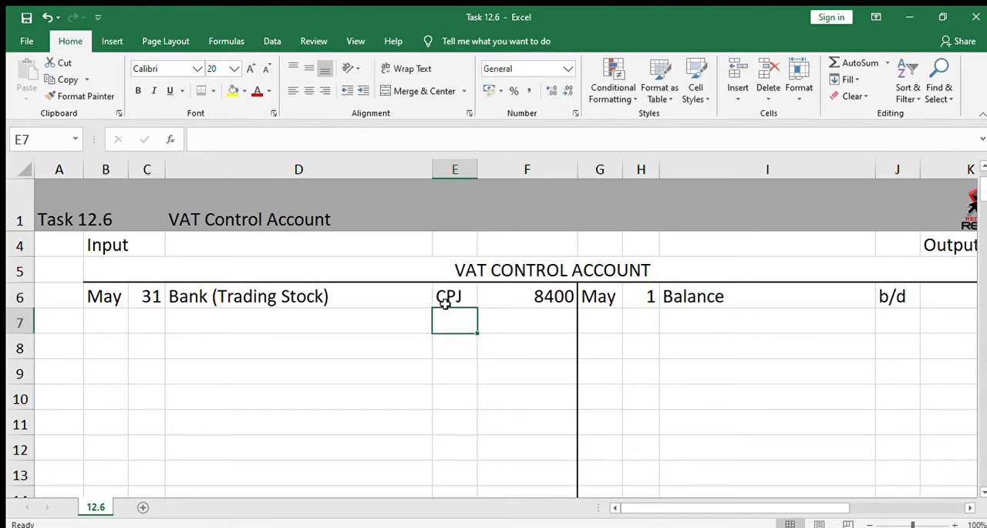
Enter "Creditors Control (Trading Stock)" as the input-side description in D7
{"action": "key", "text": "Left"}
{"action": "key", "text": "Left"}
{"action": "key", "text": "Right"}
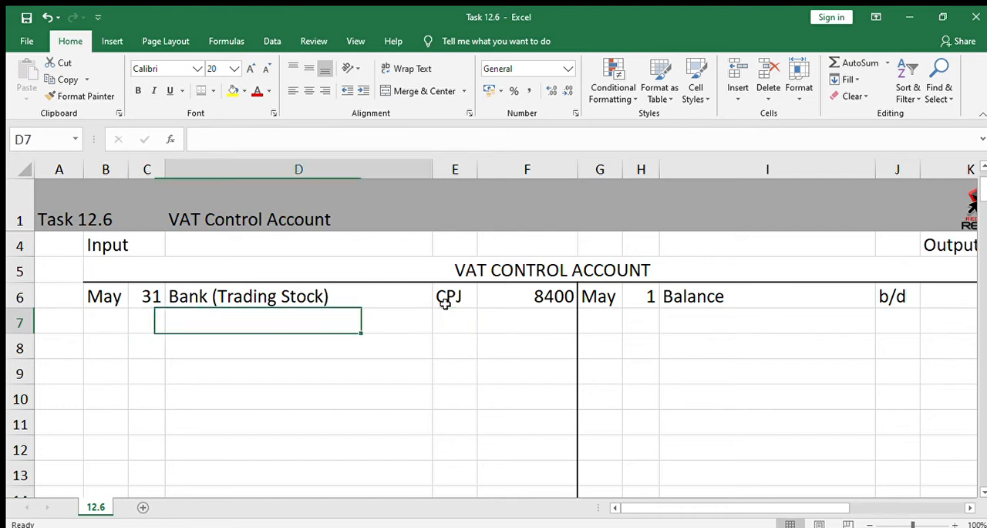
{"action": "type", "text": "Credit"}
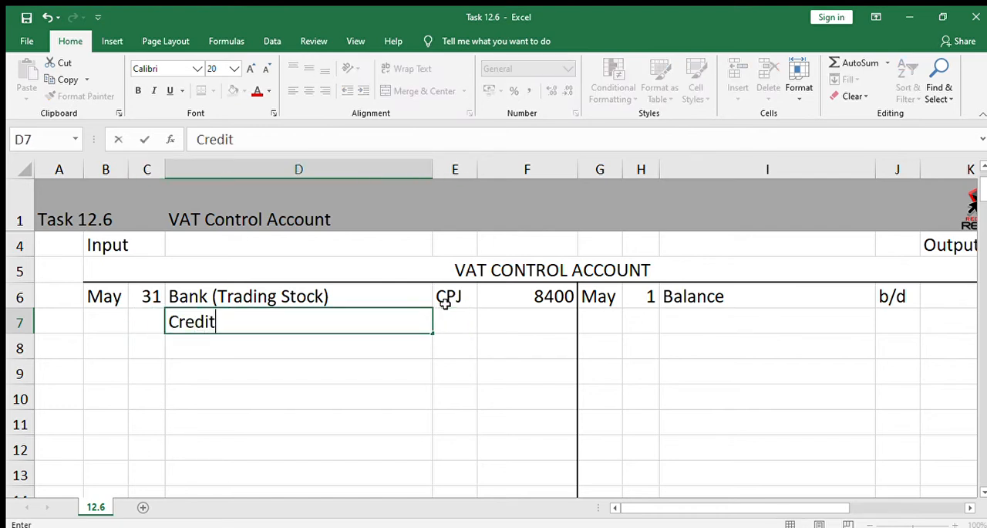
{"action": "type", "text": "ors Con"}
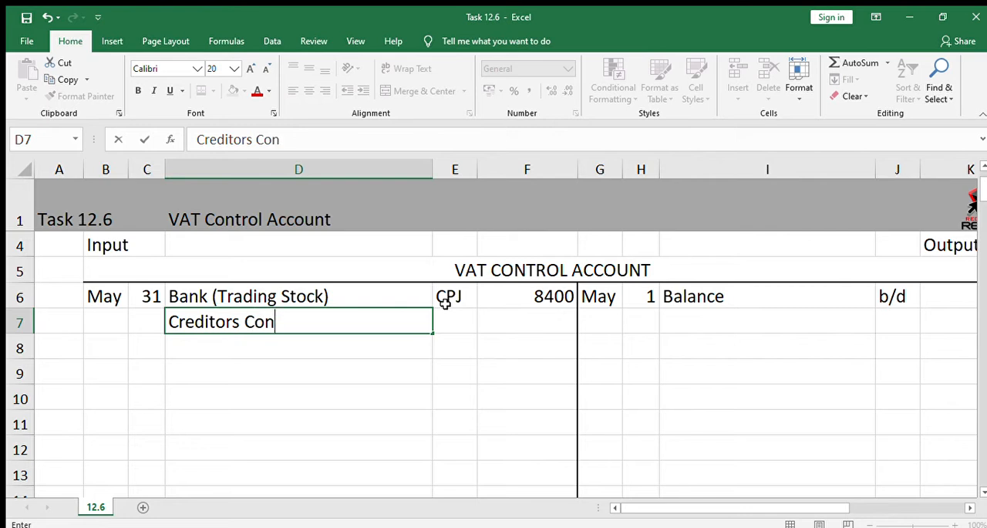
{"action": "type", "text": "trol (Tr"}
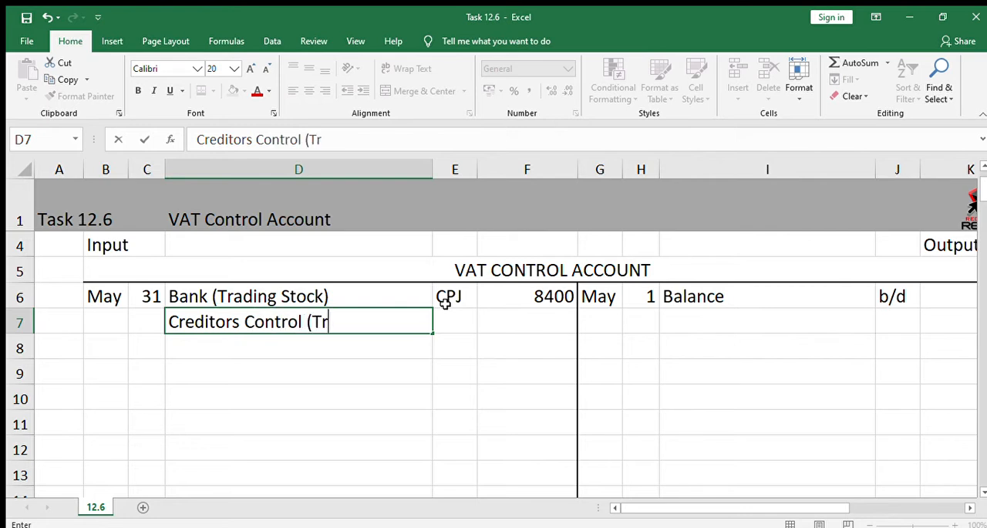
{"action": "type", "text": "ading St"}
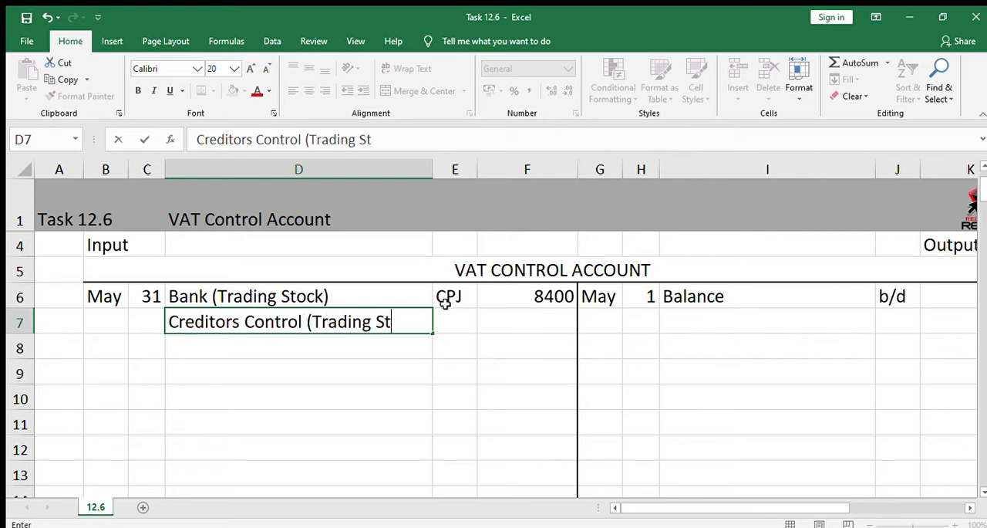
{"action": "type", "text": "ock)"}
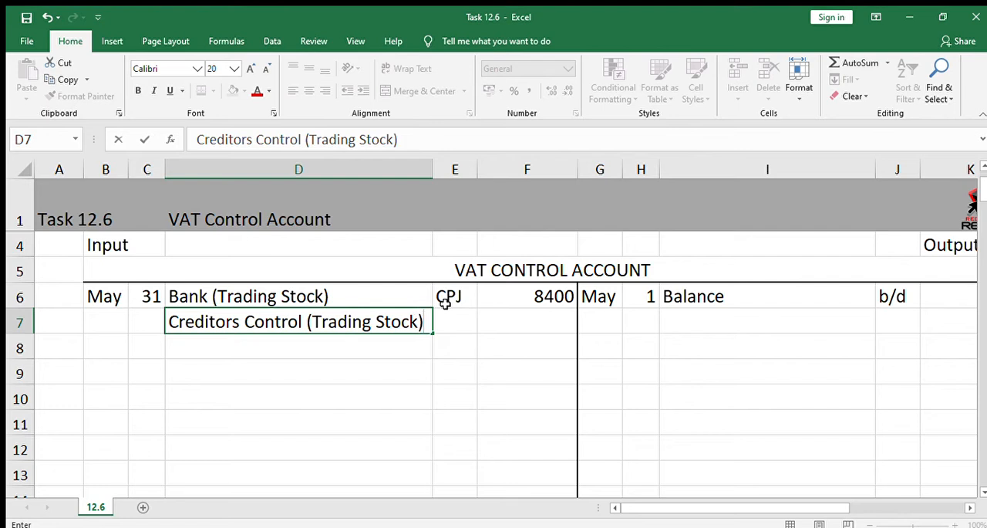
Complete the Creditors Control entry with folio reference CJ in E7 and the formula =82000*15% in F7
{"action": "key", "text": "Tab"}
{"action": "type", "text": "CJ"}
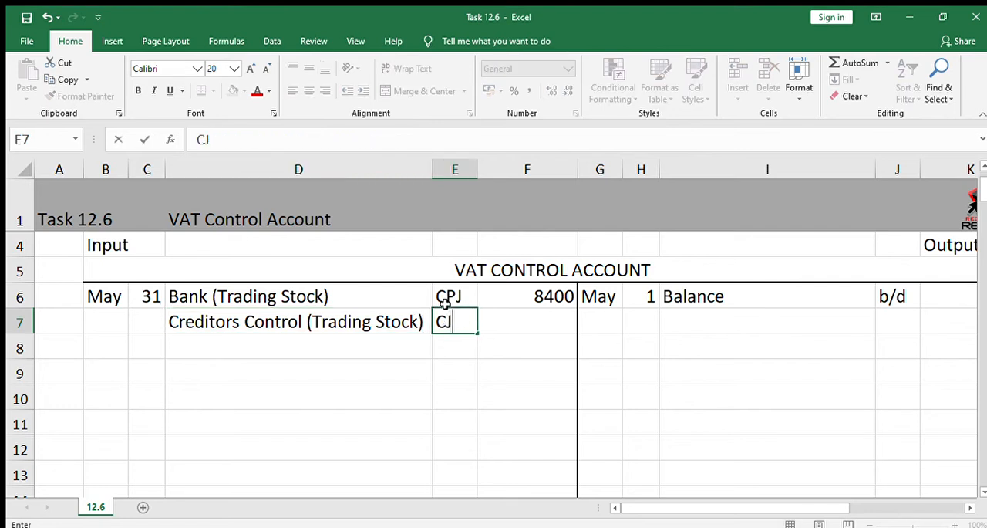
{"action": "key", "text": "Tab"}
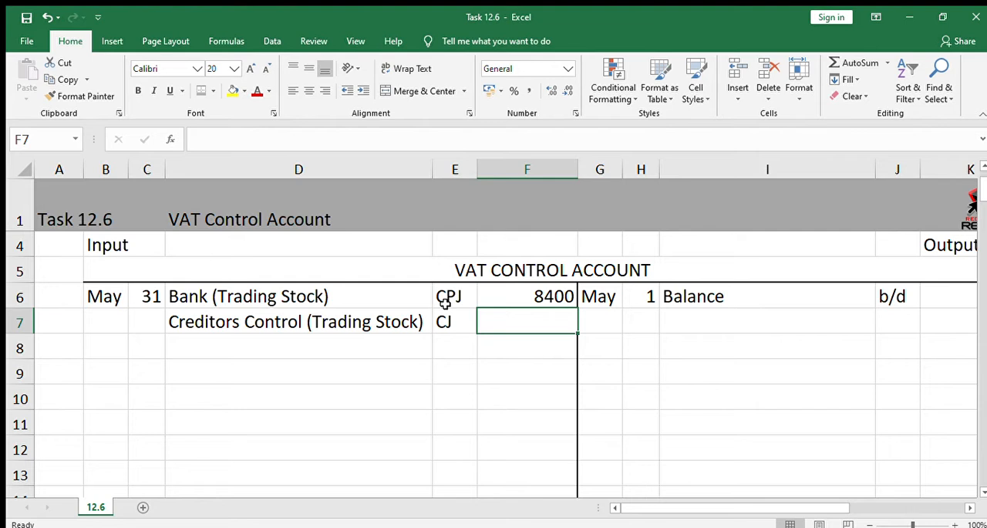
{"action": "type", "text": "="}
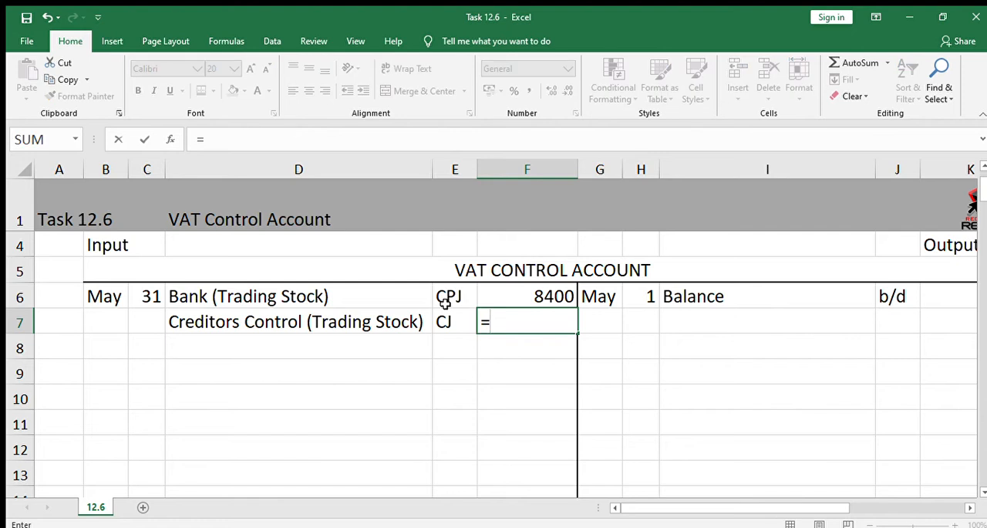
{"action": "type", "text": "82000"}
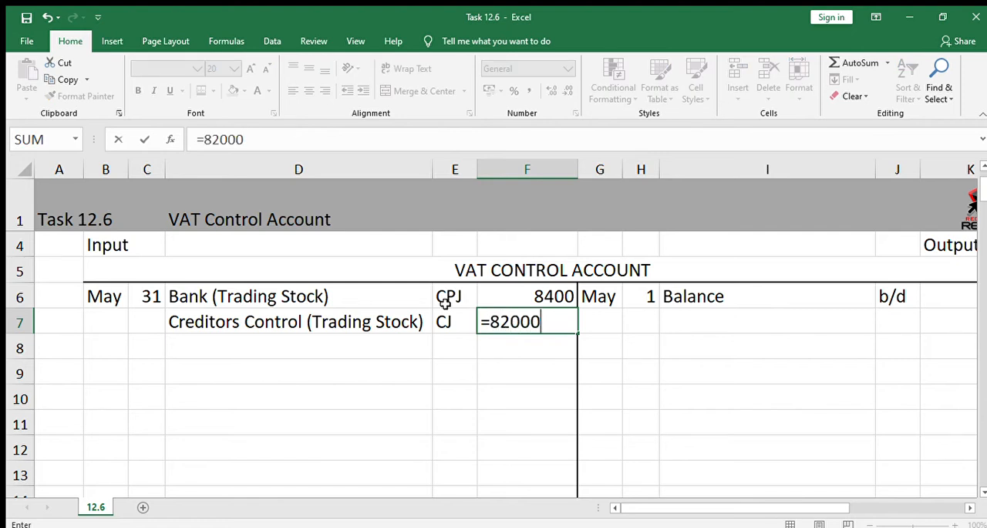
{"action": "type", "text": "*15%"}
{"action": "key", "text": "Return"}
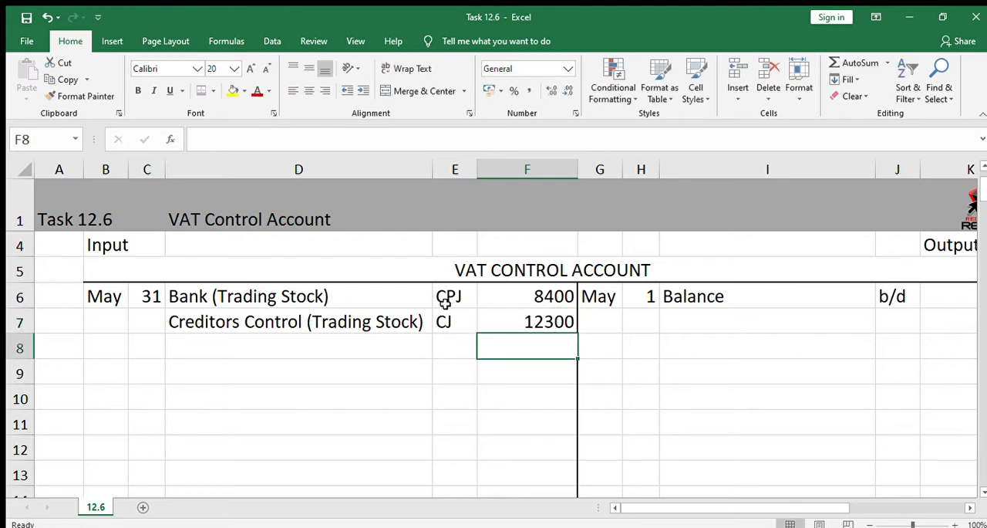
Enter the output VAT amount 15400 in K7 and the folio reference CRJ in J7
{"action": "key", "text": "Right"}
{"action": "key", "text": "Right"}
{"action": "key", "text": "Right"}
{"action": "key", "text": "Right"}
{"action": "key", "text": "Right"}
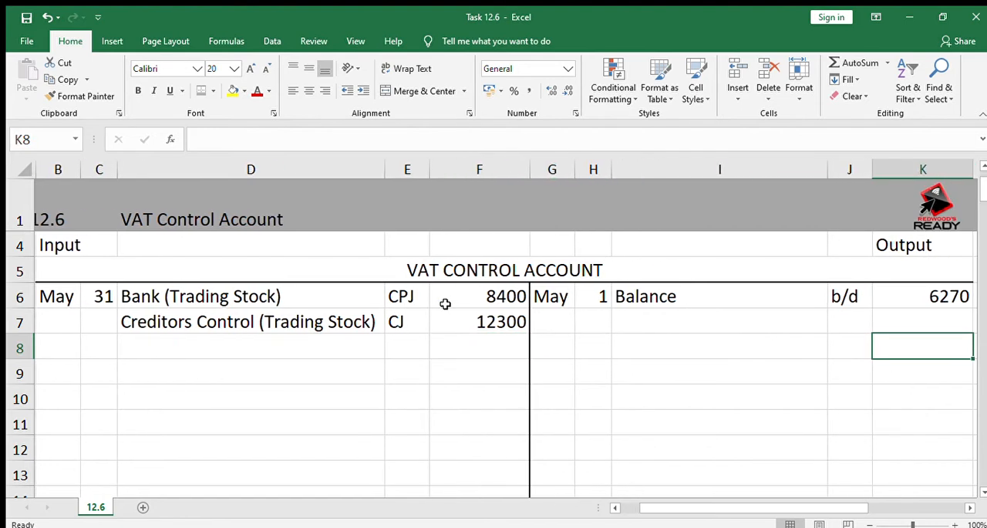
{"action": "key", "text": "Up"}
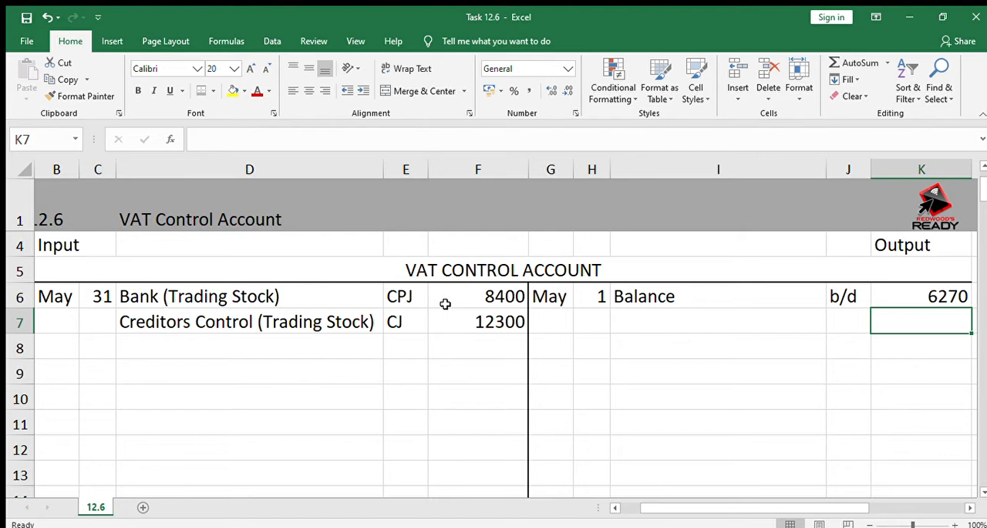
{"action": "type", "text": "15400"}
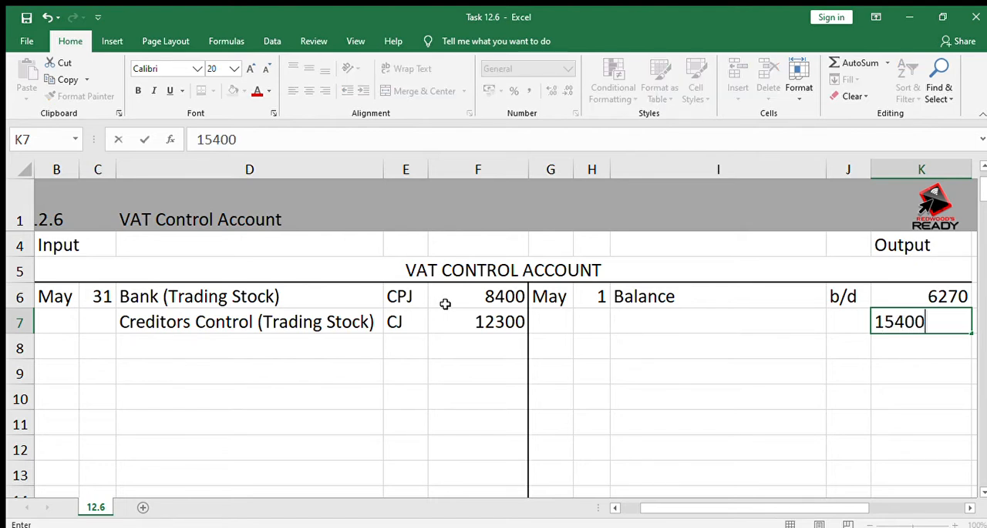
{"action": "key", "text": "Left"}
{"action": "type", "text": "CRJ"}
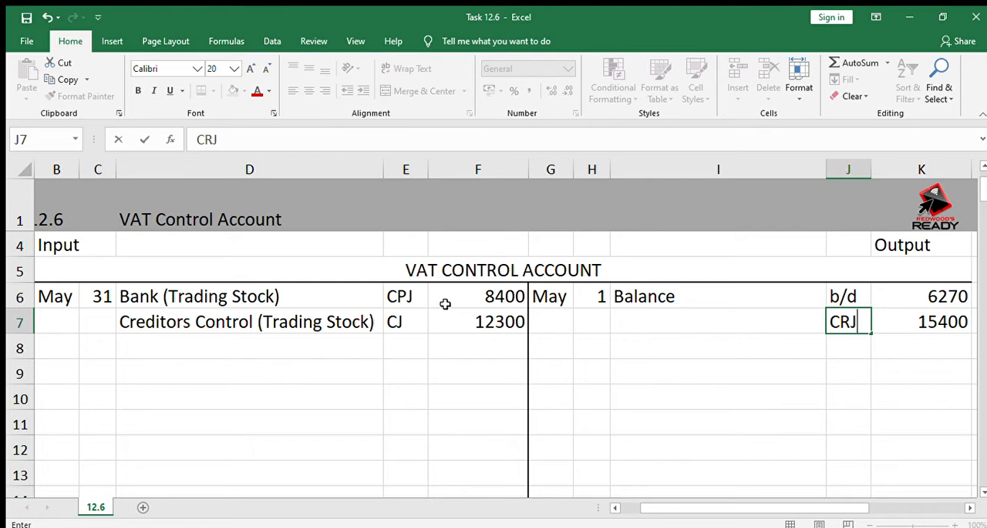
Describe the row 7 output entry as "Bank (Sales)" in I7 and enter 31 as its day in H7
{"action": "key", "text": "Left"}
{"action": "type", "text": "Bank "}
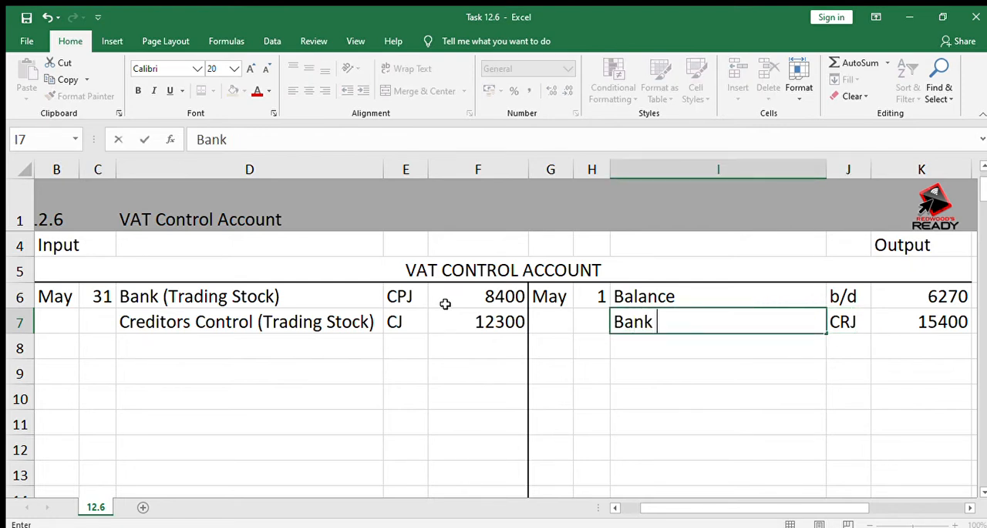
{"action": "type", "text": "(Sales)"}
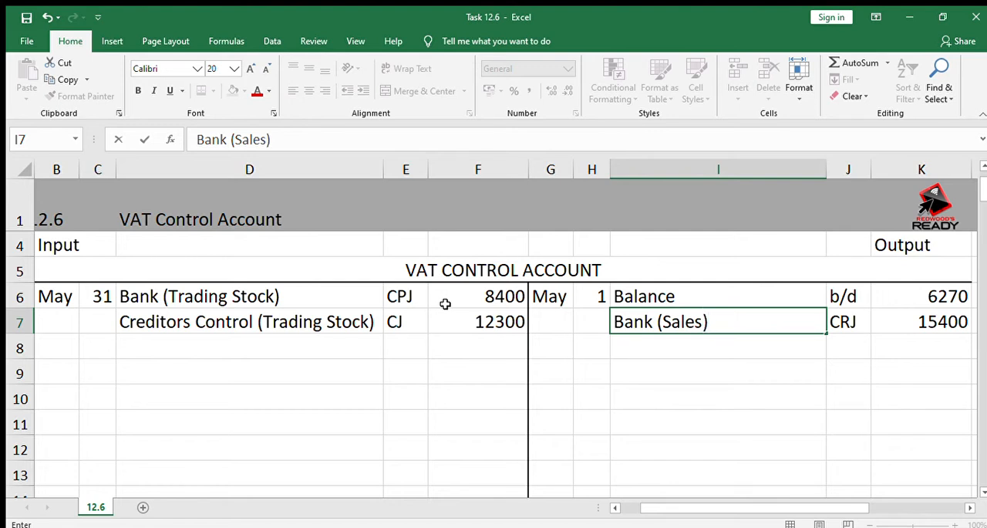
{"action": "key", "text": "Left"}
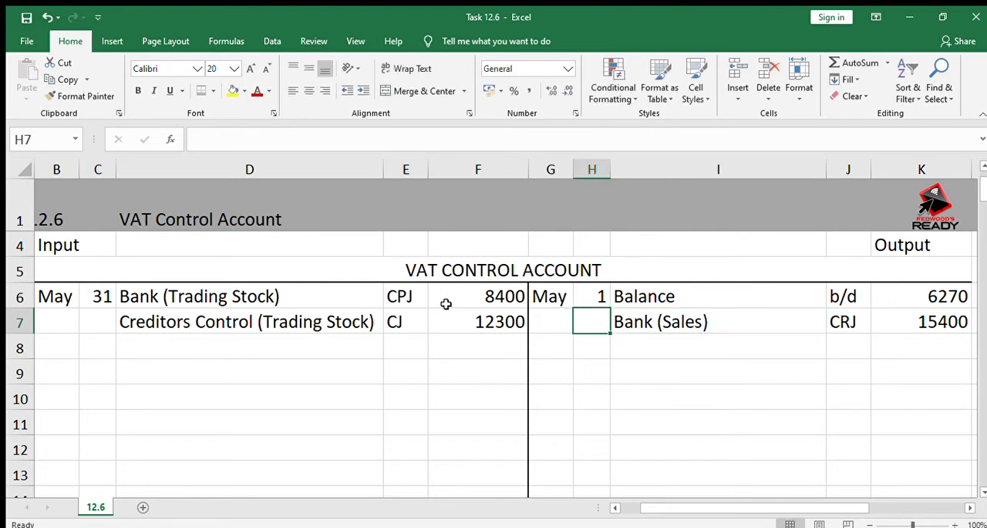
{"action": "type", "text": "31"}
{"action": "key", "text": "Return"}
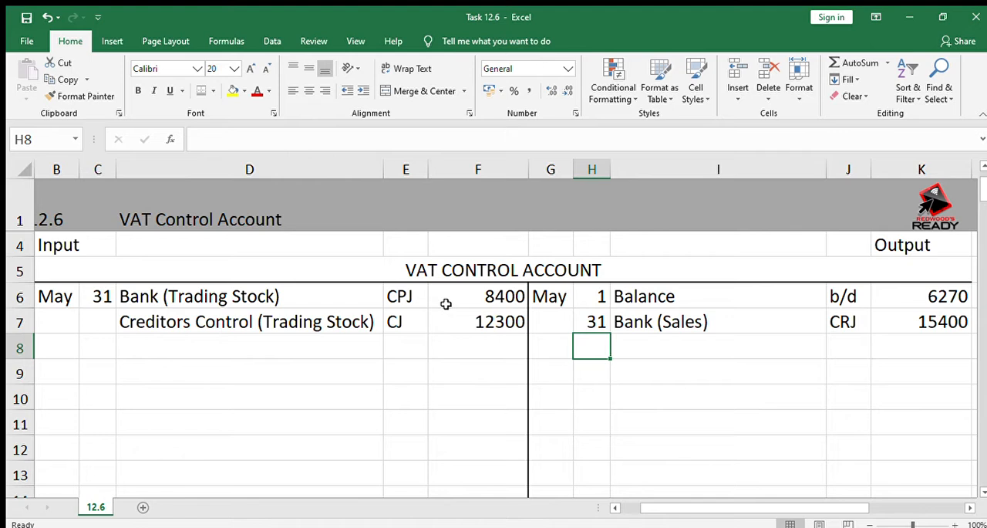
Enter the output VAT amount 7700 in K8 and the folio reference DJ in J8
{"action": "key", "text": "Right"}
{"action": "key", "text": "Right"}
{"action": "key", "text": "Right"}
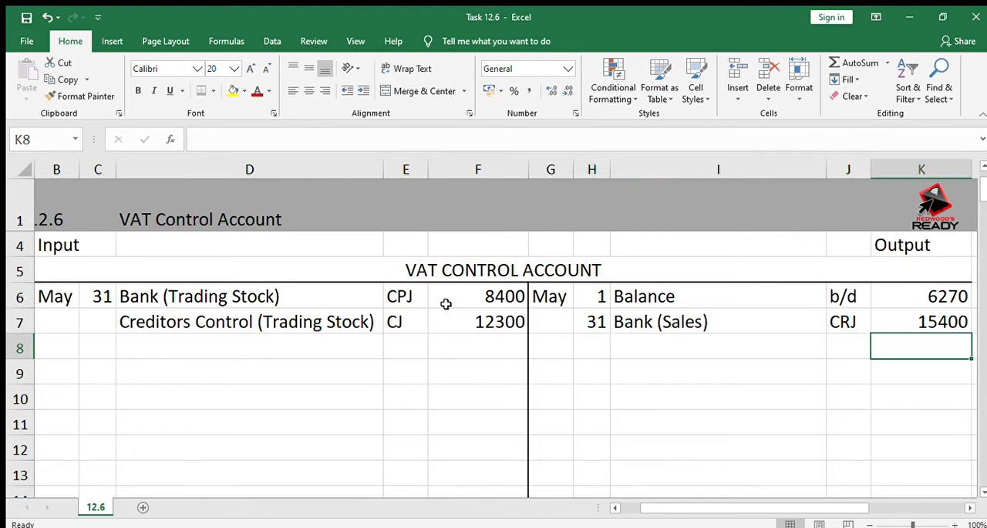
{"action": "type", "text": "7700"}
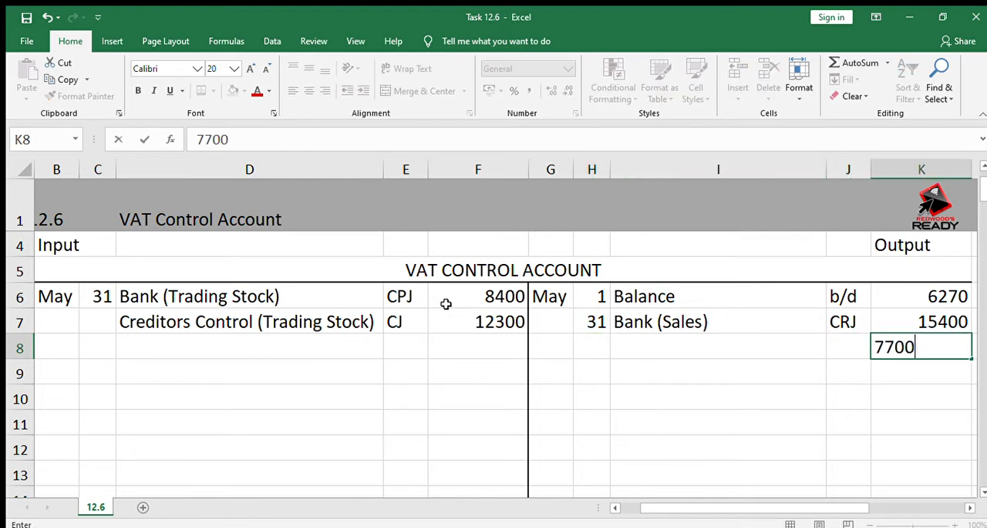
{"action": "key", "text": "Left"}
{"action": "type", "text": "DJ"}
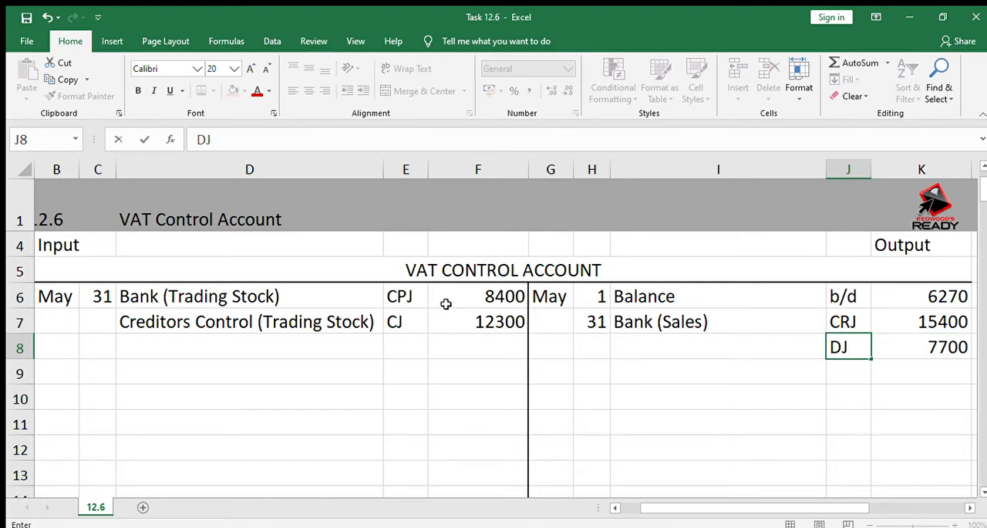
Enter "Debtors Control (Sales)" as the output-side description in I8
{"action": "key", "text": "Left"}
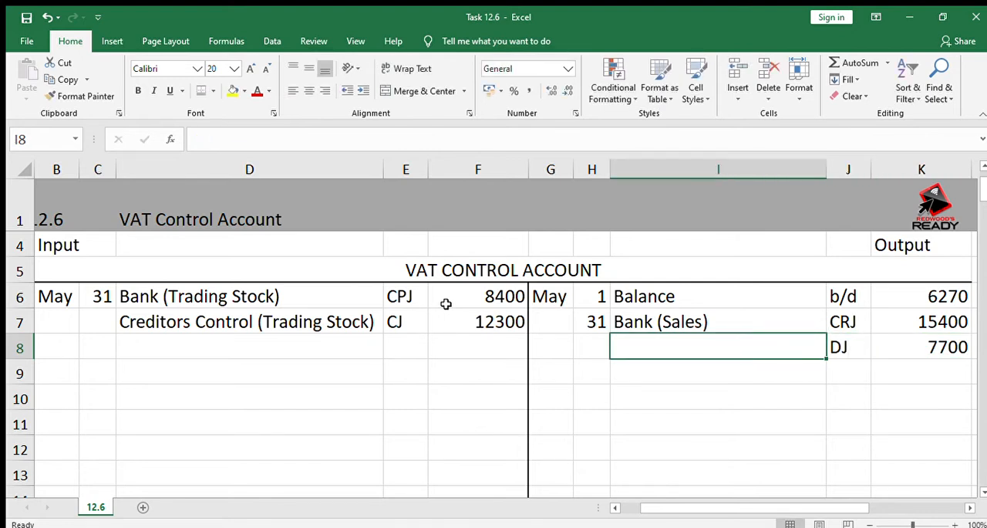
{"action": "type", "text": "Debtor"}
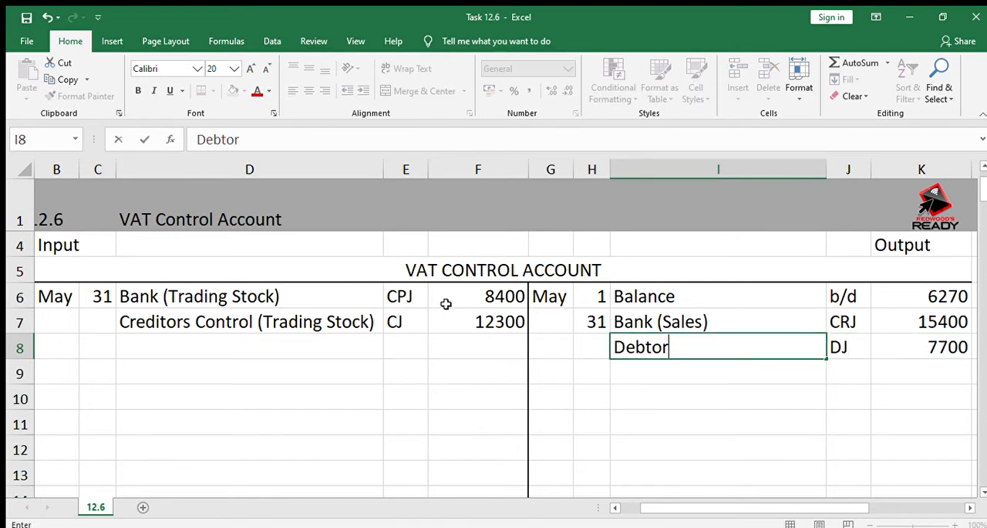
{"action": "type", "text": "s Contr"}
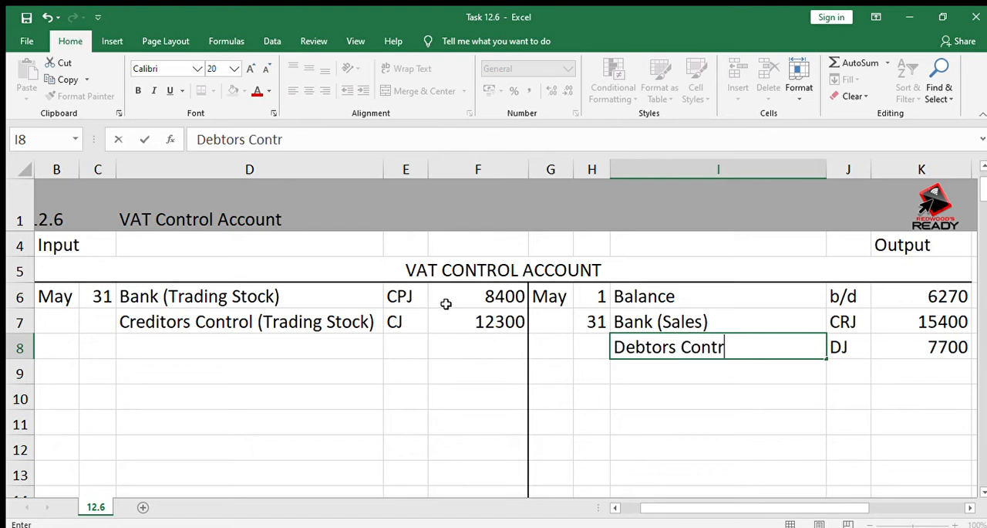
{"action": "type", "text": "ol (Sa"}
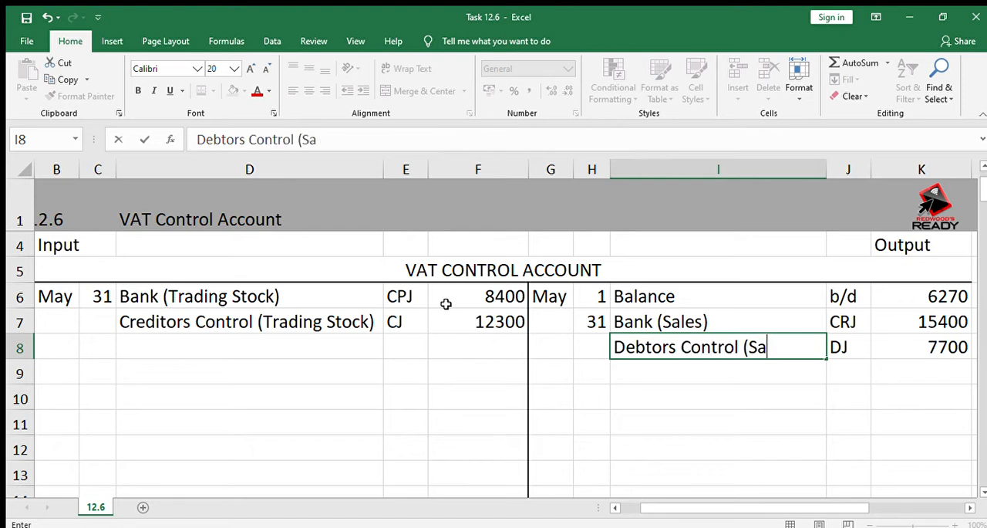
{"action": "type", "text": "les)"}
{"action": "key", "text": "Return"}
{"action": "key", "text": "Left"}
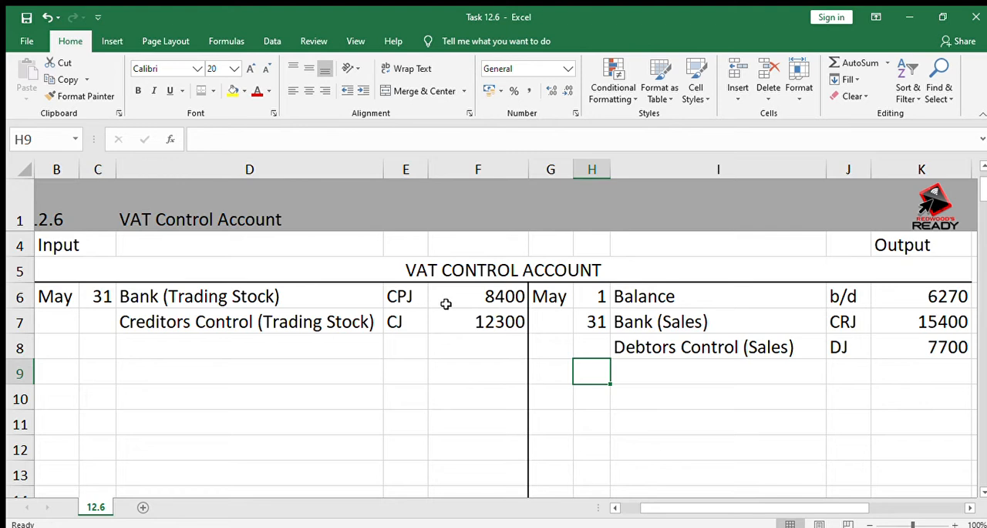
{"action": "key", "text": "Right"}
{"action": "key", "text": "Right"}
{"action": "key", "text": "Up"}
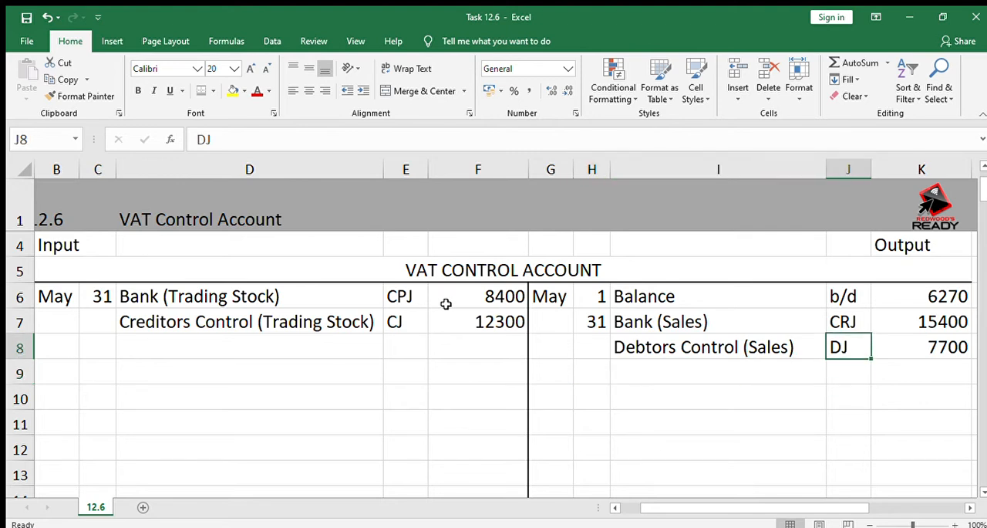
{"action": "key", "text": "Right"}
{"action": "key", "text": "Left"}
{"action": "key", "text": "Left"}
{"action": "key", "text": "Left"}
{"action": "key", "text": "Left"}
{"action": "key", "text": "Left"}
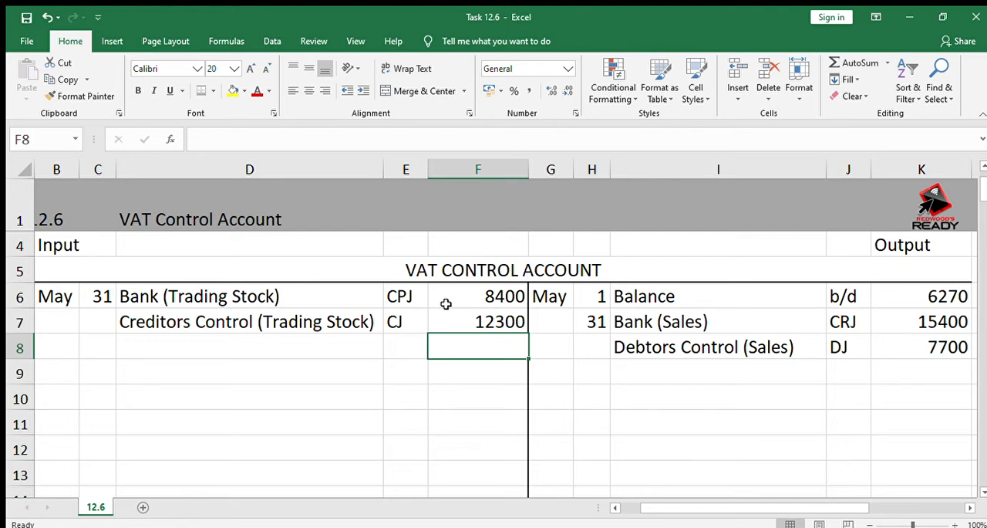
{"action": "key", "text": "Left"}
{"action": "key", "text": "Left"}
{"action": "key", "text": "Left"}
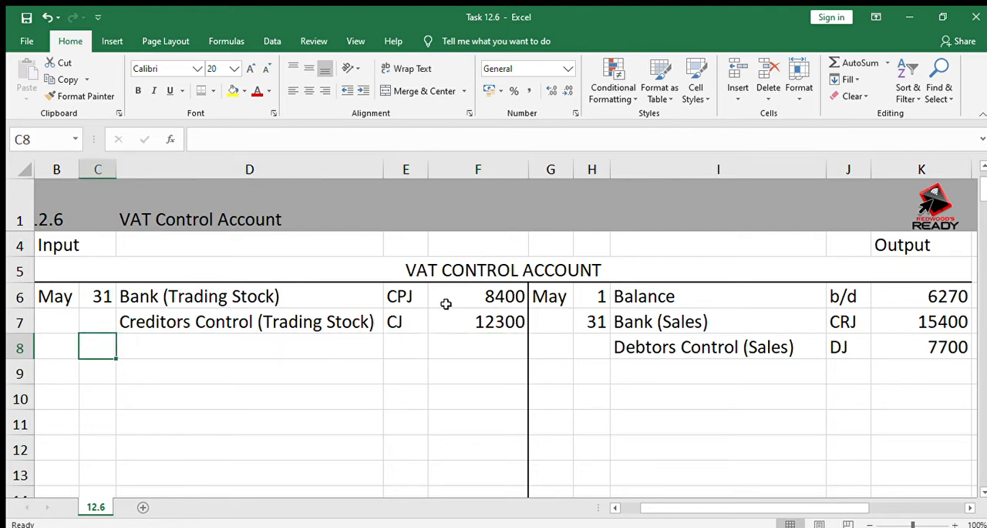
{"action": "key", "text": "Right"}
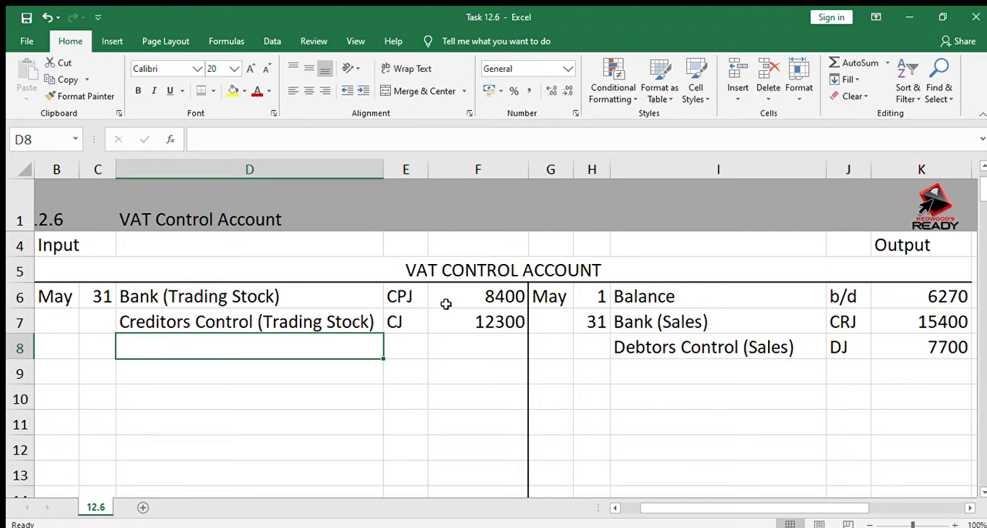
{"action": "key", "text": "Up"}
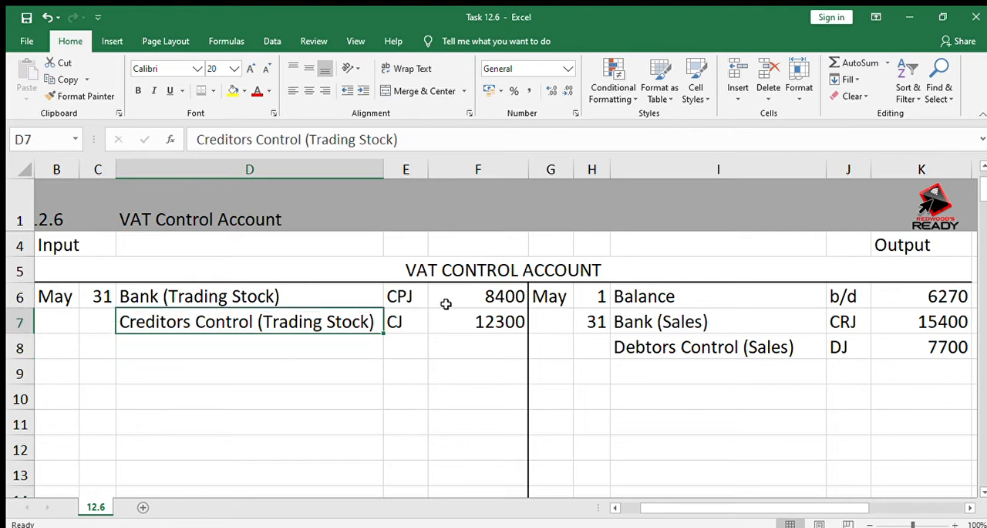
Enter "Creditors Control (Returns)" as the output-side description in I9
{"action": "key", "text": "Right"}
{"action": "key", "text": "Right"}
{"action": "key", "text": "Right"}
{"action": "key", "text": "Right"}
{"action": "key", "text": "Right"}
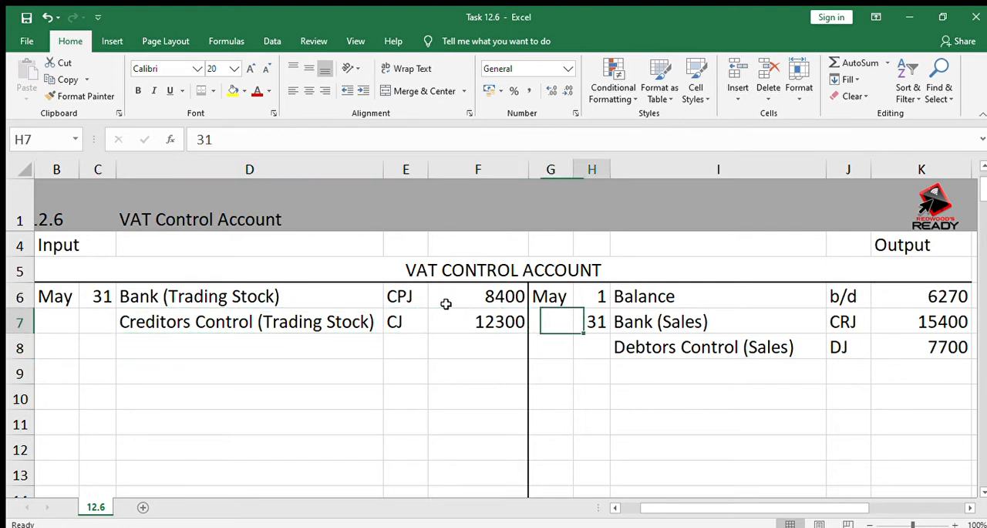
{"action": "key", "text": "Down"}
{"action": "type", "text": "Credi"}
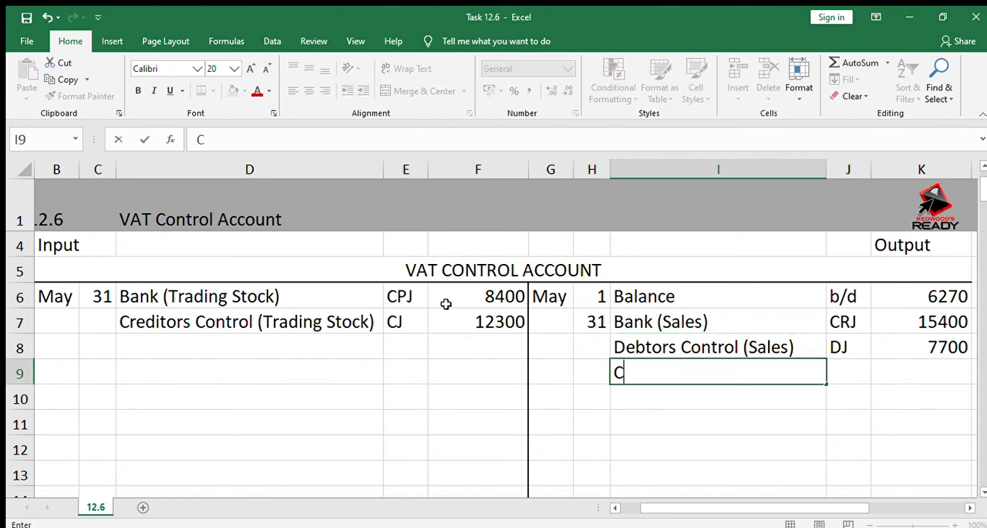
{"action": "type", "text": "rs"}
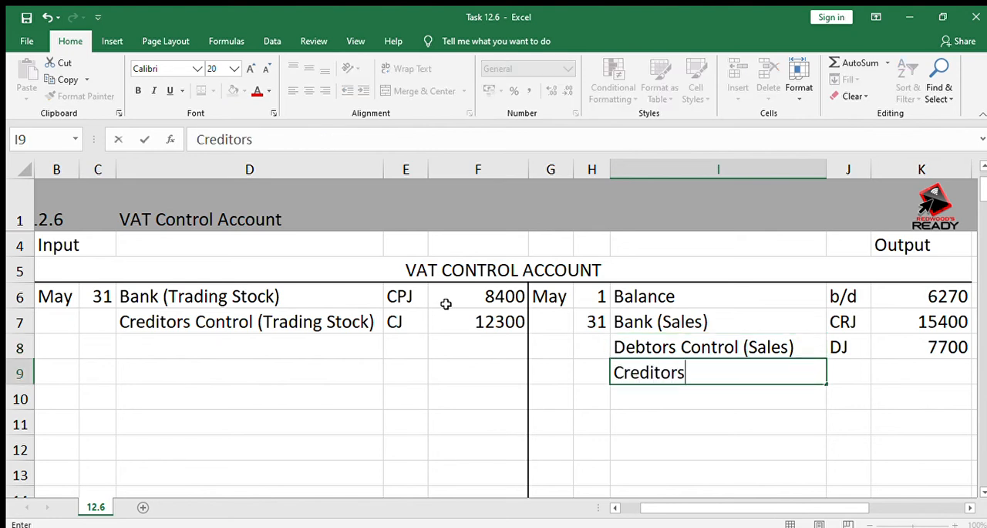
{"action": "type", "text": " Contro"}
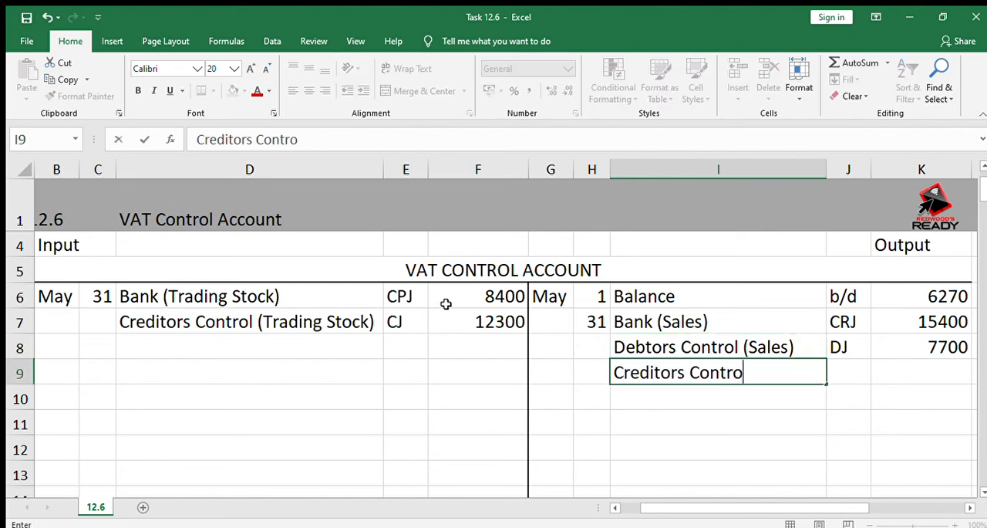
{"action": "type", "text": "l (Re"}
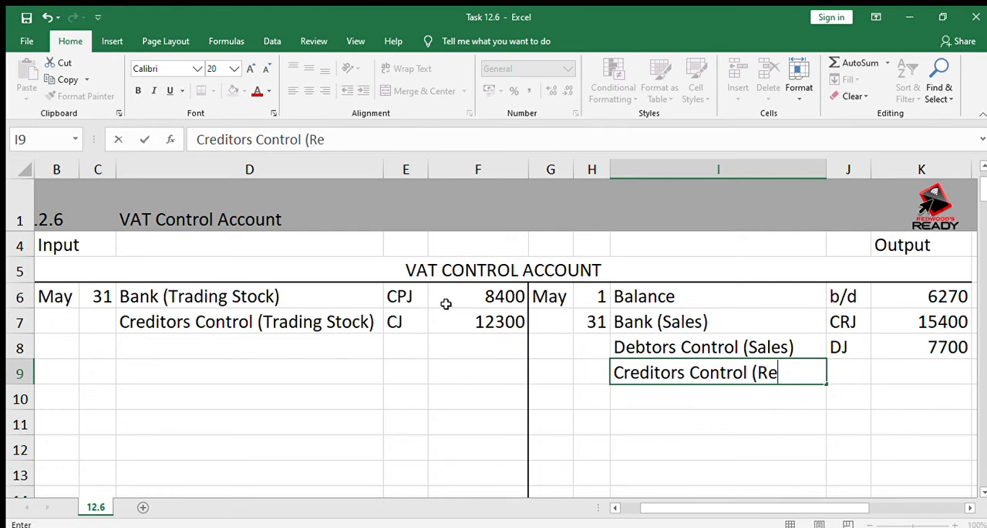
{"action": "type", "text": "turns)"}
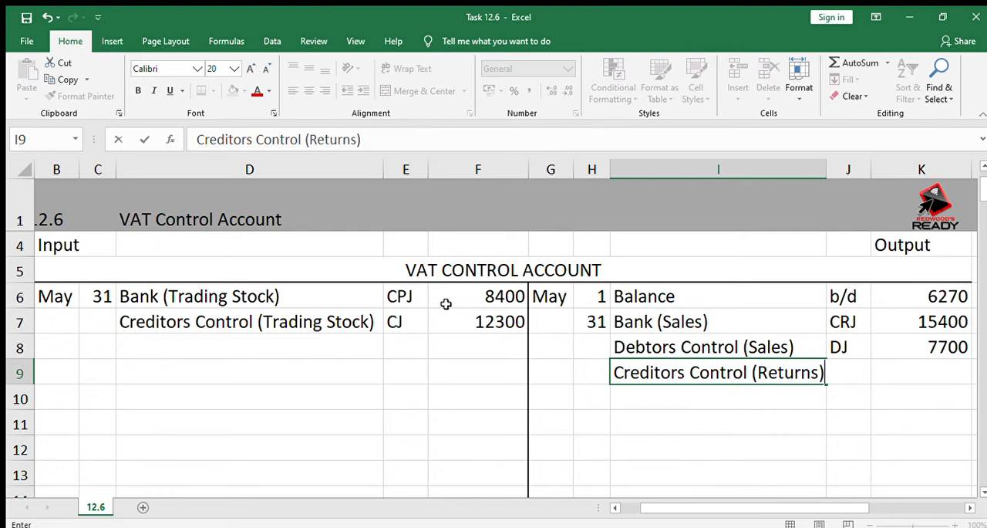
{"action": "key", "text": "Tab"}
Enter the folio reference CAJ in J9 and the output VAT amount 1680 in K9
{"action": "type", "text": "CAJ"}
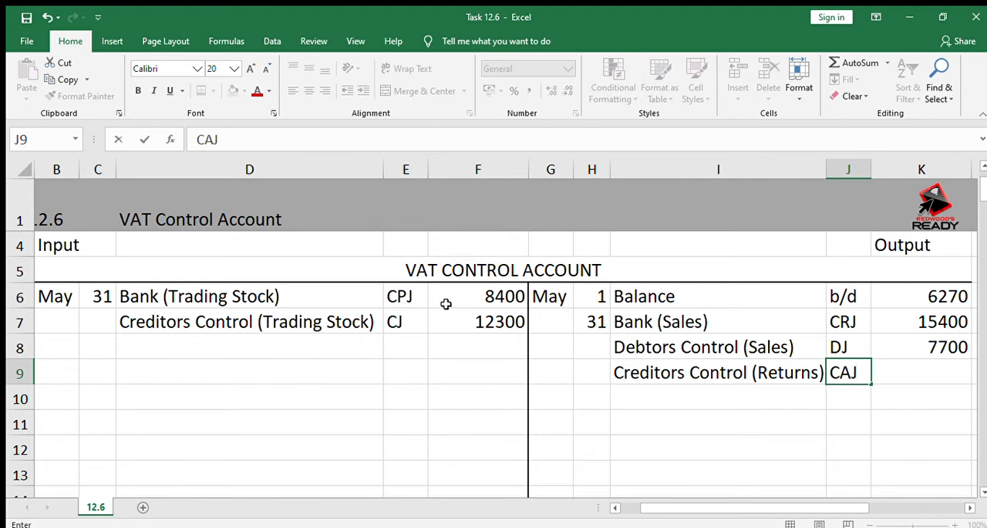
{"action": "key", "text": "Tab"}
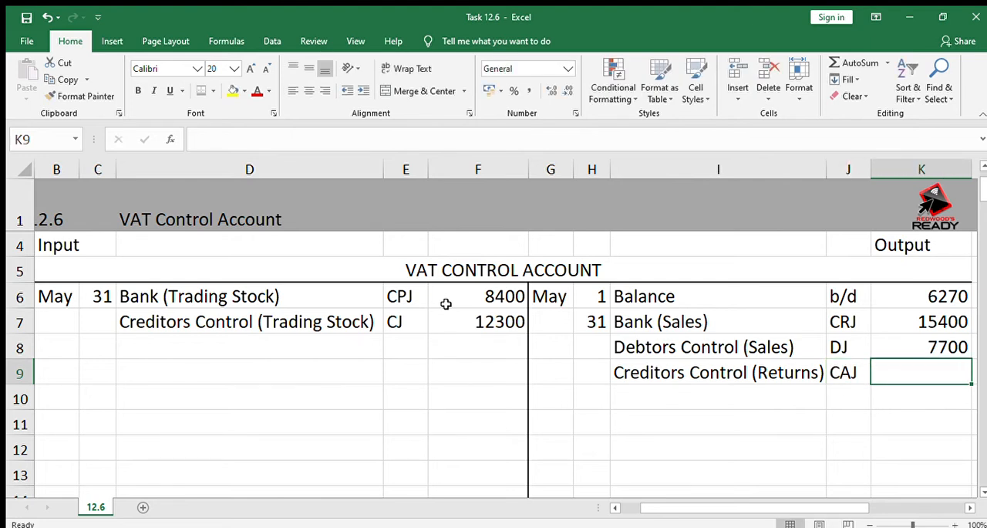
{"action": "type", "text": "1680"}
{"action": "key", "text": "Return"}
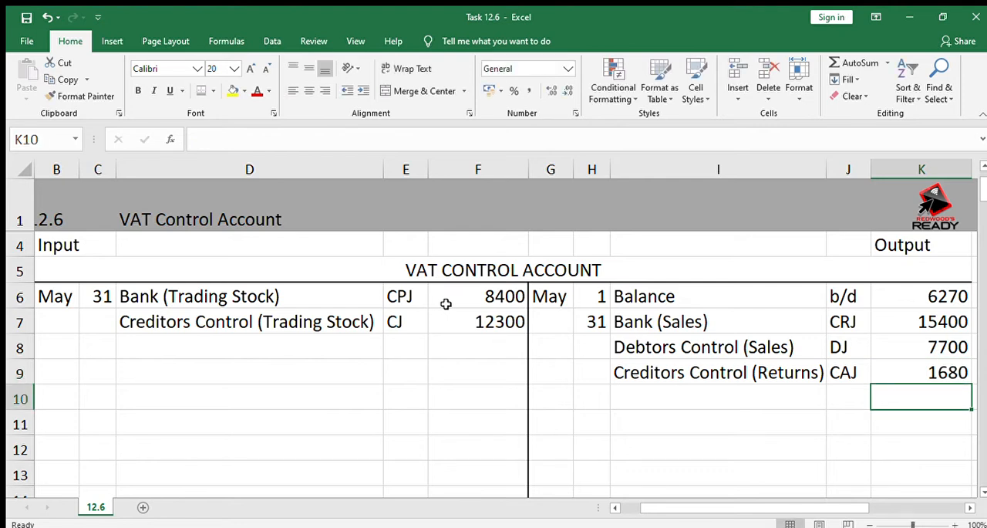
Describe the row 8 input entry as "Bank (Delivery vehicles)" in D8 and enter the folio reference CPJ in E8
{"action": "key", "text": "Left"}
{"action": "key", "text": "Left"}
{"action": "key", "text": "Left"}
{"action": "key", "text": "Left"}
{"action": "key", "text": "Left"}
{"action": "key", "text": "Left"}
{"action": "key", "text": "Up"}
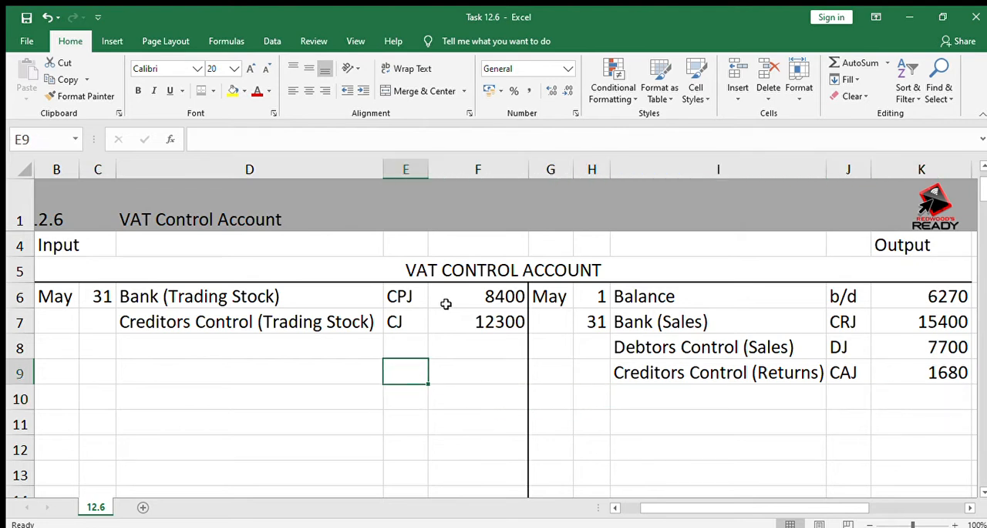
{"action": "key", "text": "Up"}
{"action": "key", "text": "Left"}
{"action": "key", "text": "Left"}
{"action": "key", "text": "Right"}
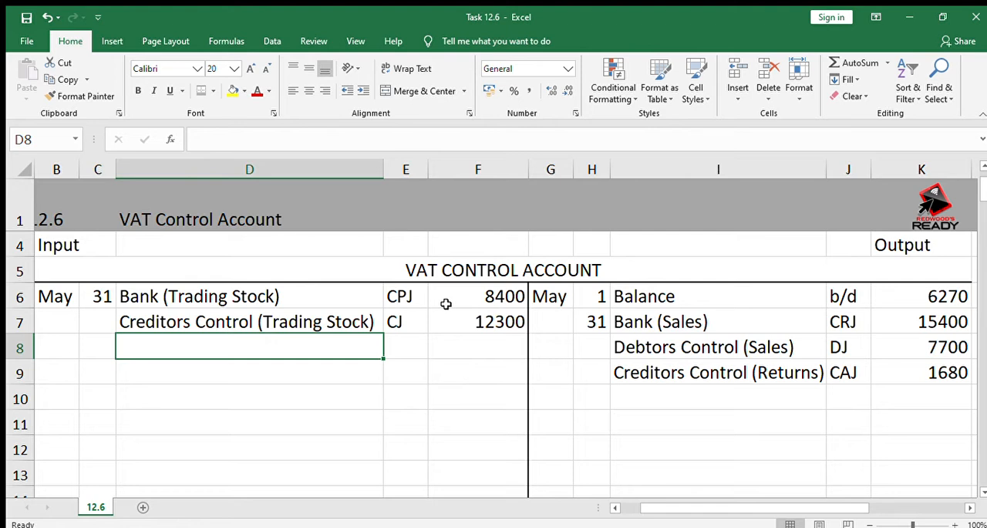
{"action": "type", "text": "Bank "}
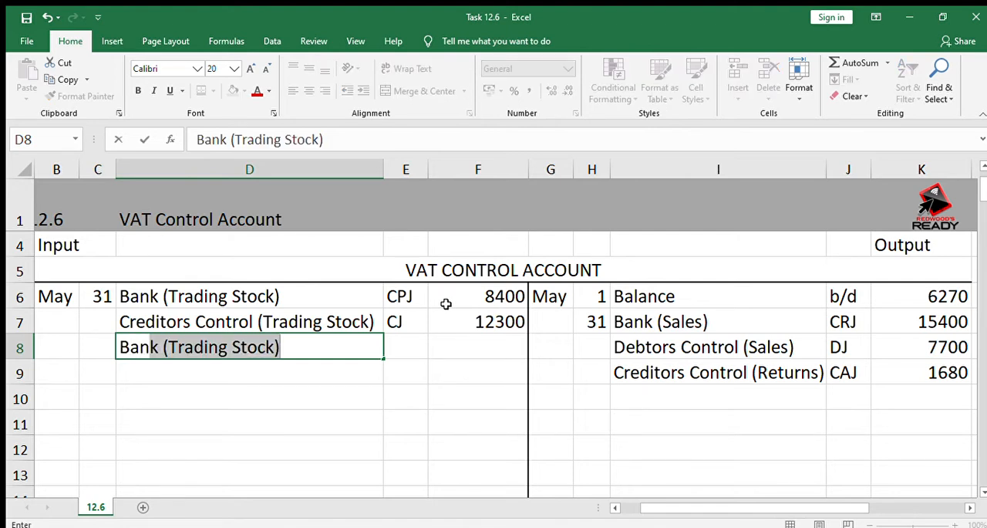
{"action": "type", "text": "(De"}
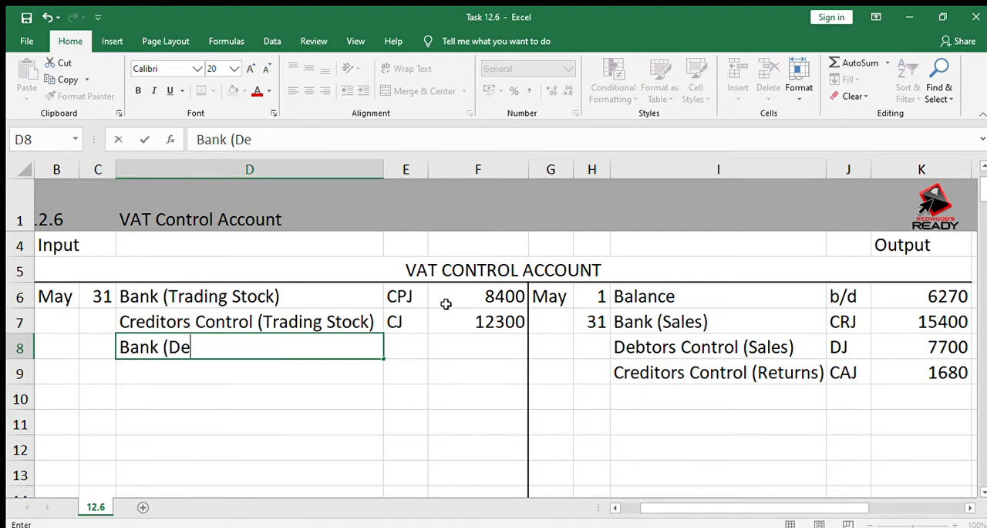
{"action": "type", "text": "livery veg"}
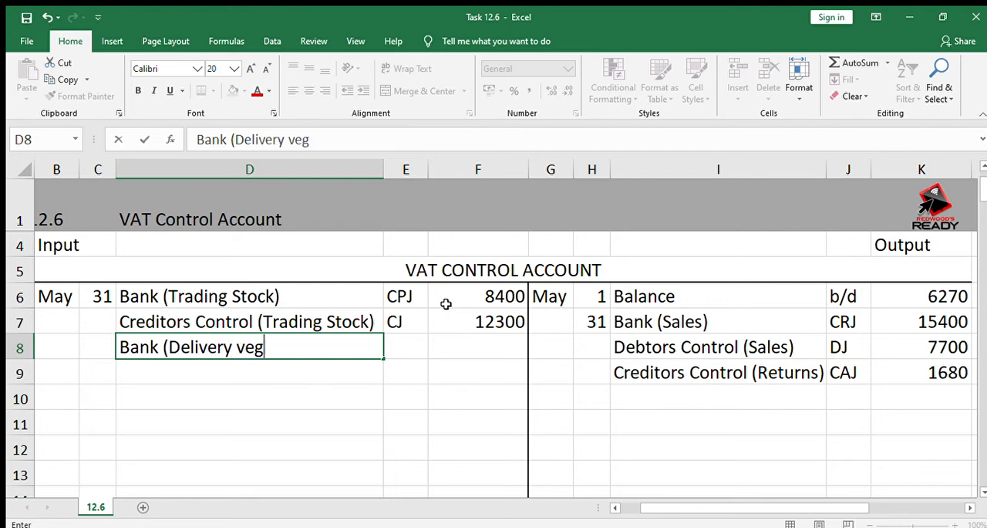
{"action": "key", "text": "BackSpace"}
{"action": "type", "text": "hicles"}
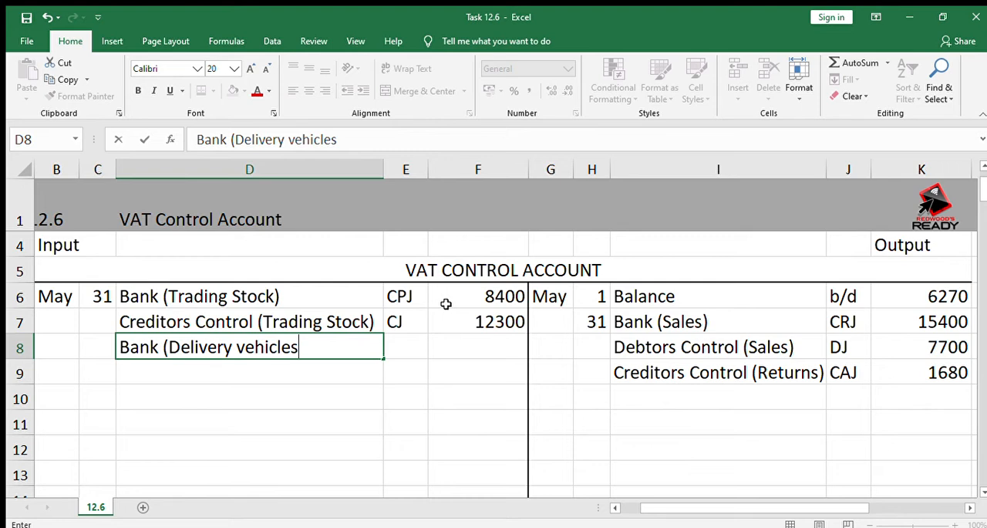
{"action": "type", "text": ")"}
{"action": "key", "text": "Tab"}
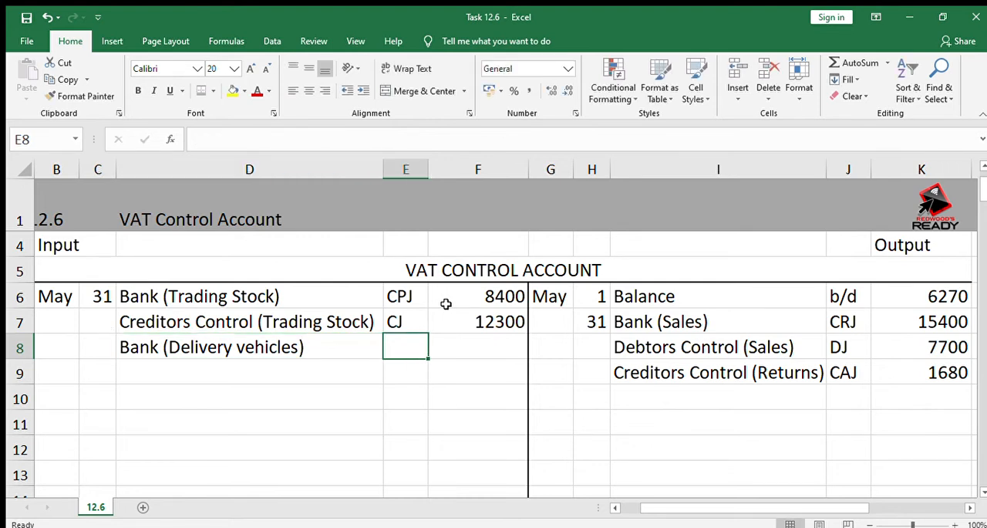
{"action": "type", "text": "CPJ"}
{"action": "key", "text": "Tab"}
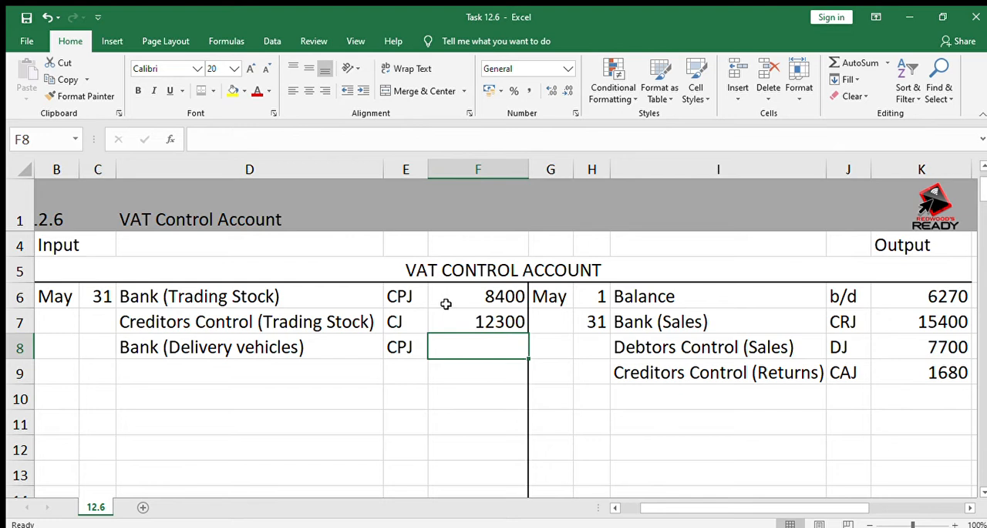
{"action": "type", "text": "="}
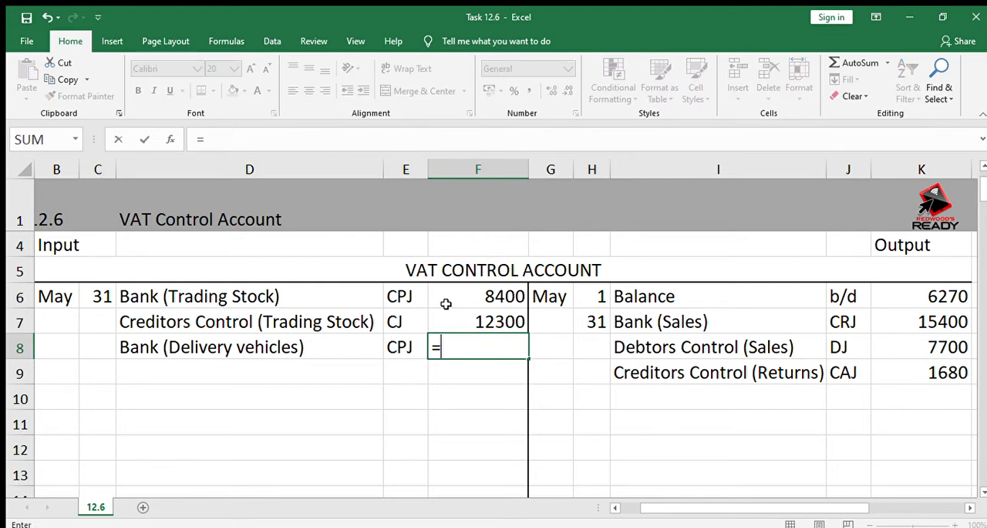
{"action": "key", "text": "Down"}
{"action": "key", "text": "Down"}
{"action": "key", "text": "Escape"}
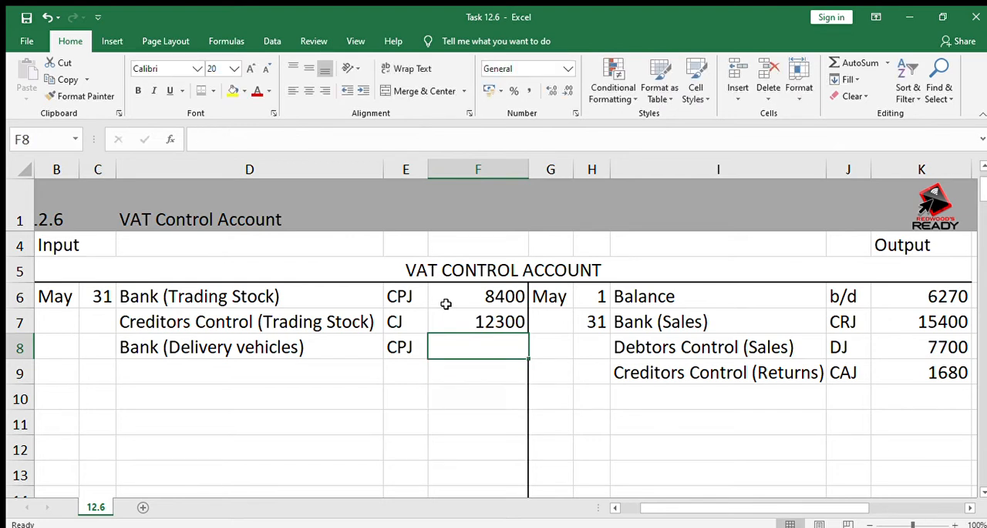
Calculate the input VAT on the delivery vehicles in F8 with the formula =220000*15%
{"action": "key", "text": "Up"}
{"action": "key", "text": "Down"}
{"action": "type", "text": "=22000"}
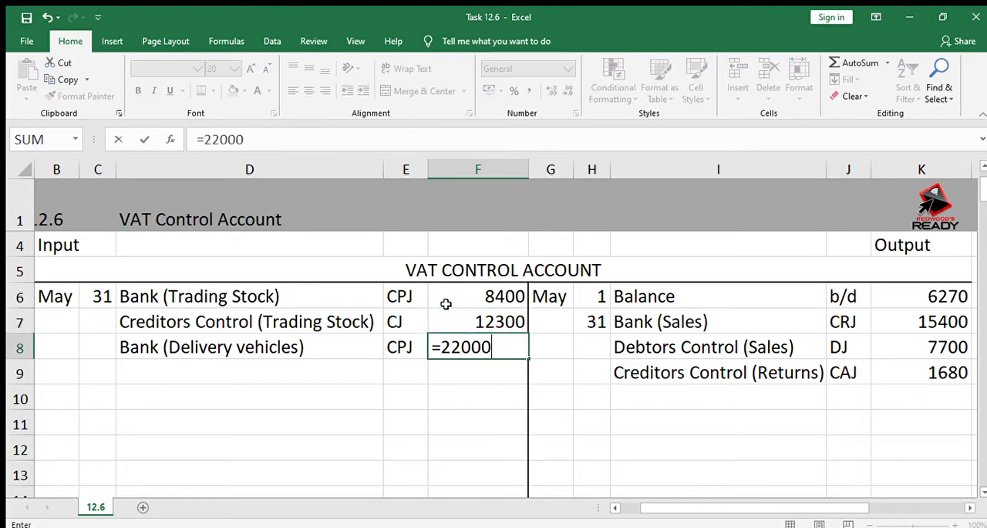
{"action": "type", "text": "0*15%"}
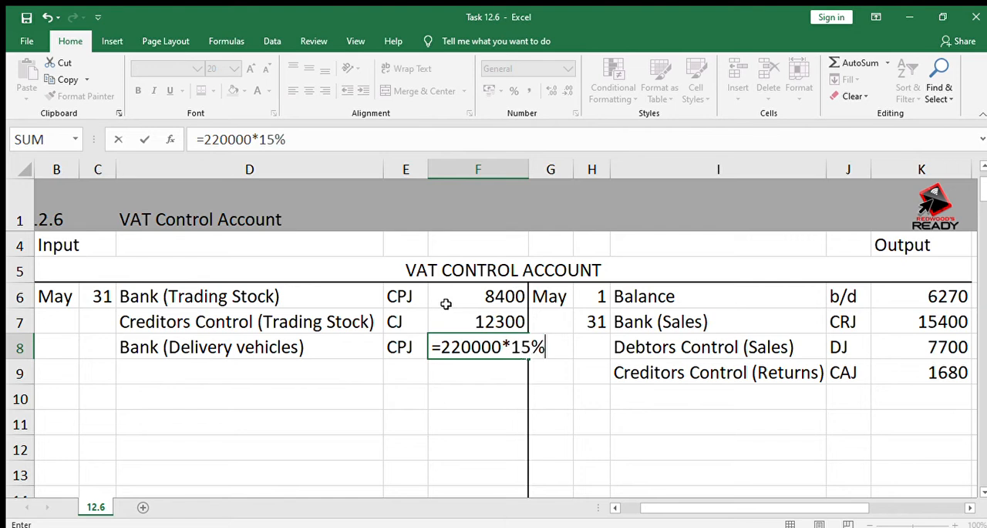
{"action": "key", "text": "Return"}
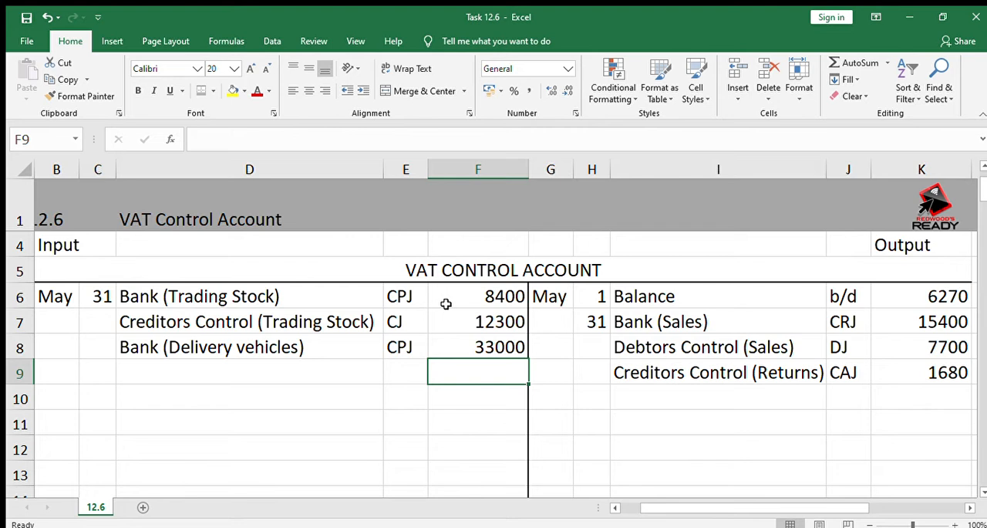
{"action": "key", "text": "Down"}
{"action": "key", "text": "Up"}
{"action": "key", "text": "Up"}
{"action": "key", "text": "Right"}
{"action": "key", "text": "Right"}
{"action": "key", "text": "Right"}
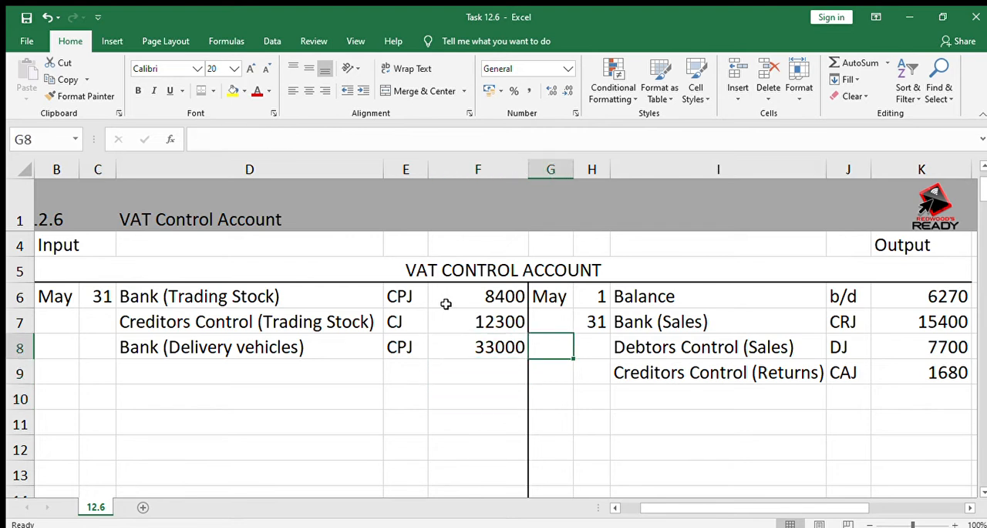
{"action": "key", "text": "Right"}
{"action": "key", "text": "Right"}
{"action": "key", "text": "Left"}
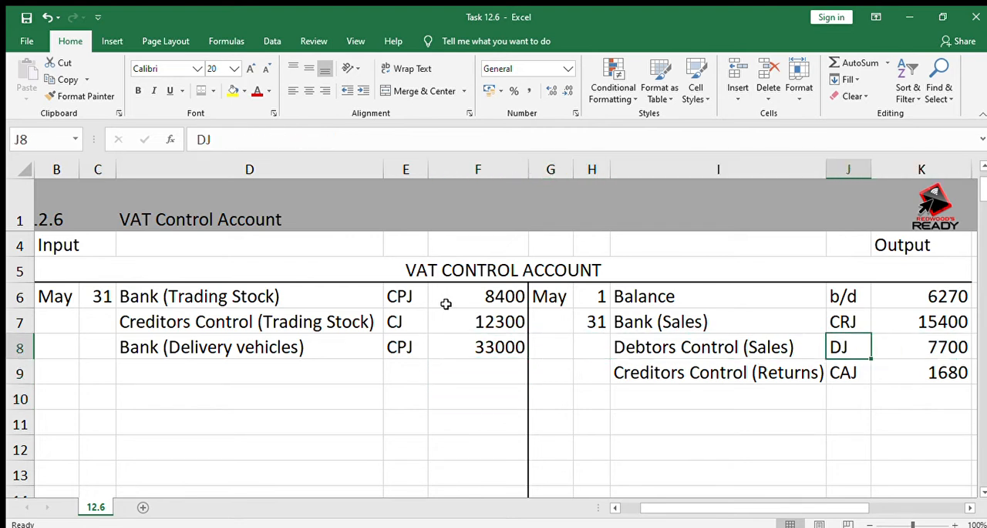
Enter "Debtors Control (Returns)" as the input-side description in D9
{"action": "key", "text": "Left"}
{"action": "key", "text": "Left"}
{"action": "key", "text": "Left"}
{"action": "key", "text": "Left"}
{"action": "key", "text": "Left"}
{"action": "key", "text": "Left"}
{"action": "key", "text": "Down"}
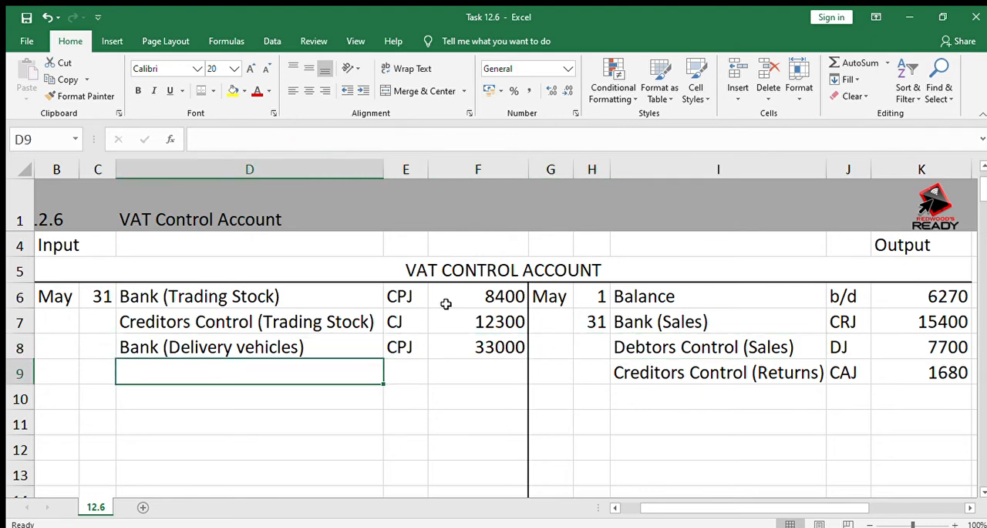
{"action": "type", "text": "Debto"}
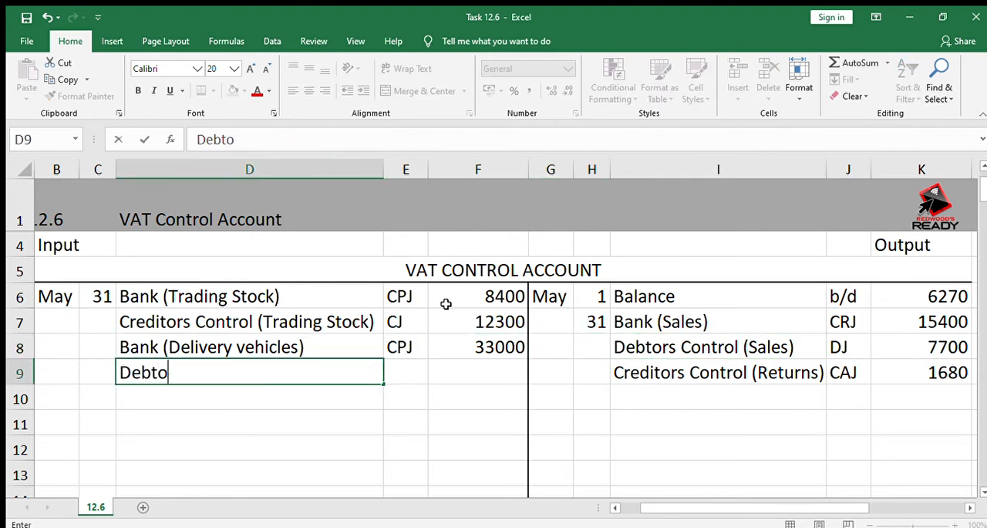
{"action": "type", "text": "rs Con"}
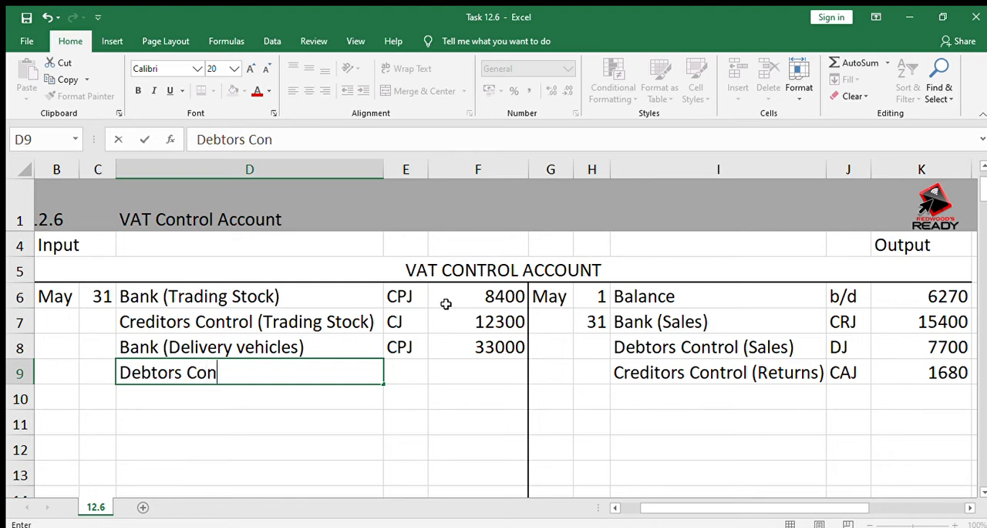
{"action": "type", "text": "trol ("}
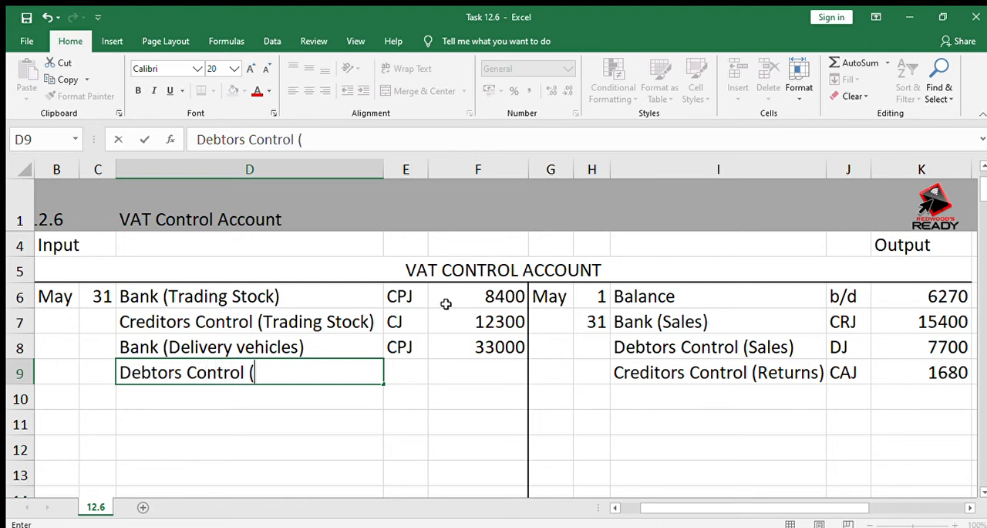
{"action": "type", "text": "Returns)"}
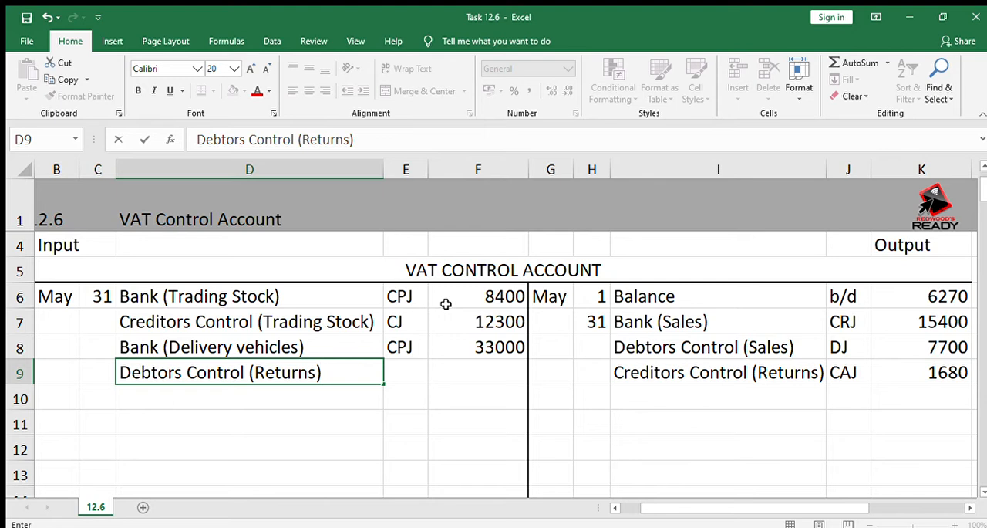
{"action": "key", "text": "Tab"}
Enter the folio reference DAJ in E9 and the input VAT amount 1120 in F9
{"action": "type", "text": "D"}
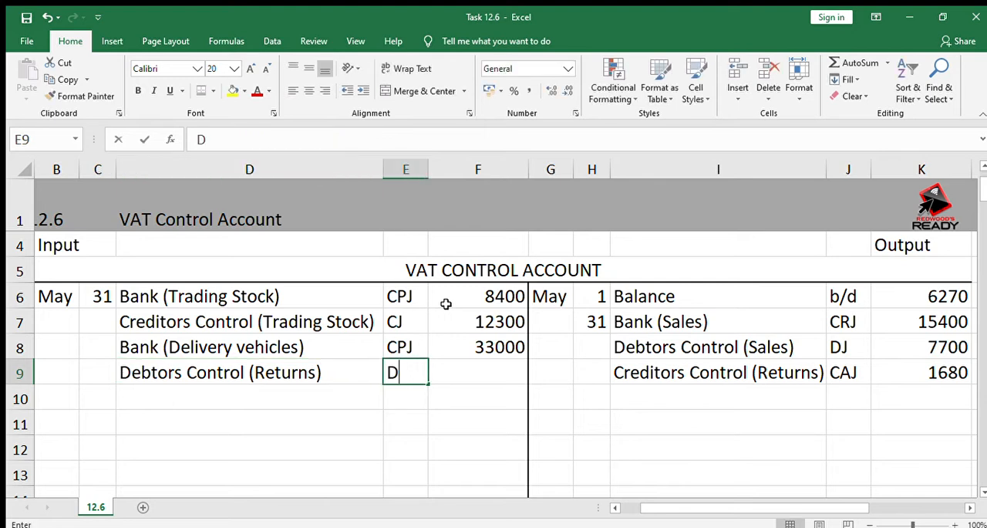
{"action": "type", "text": "AJ"}
{"action": "key", "text": "Tab"}
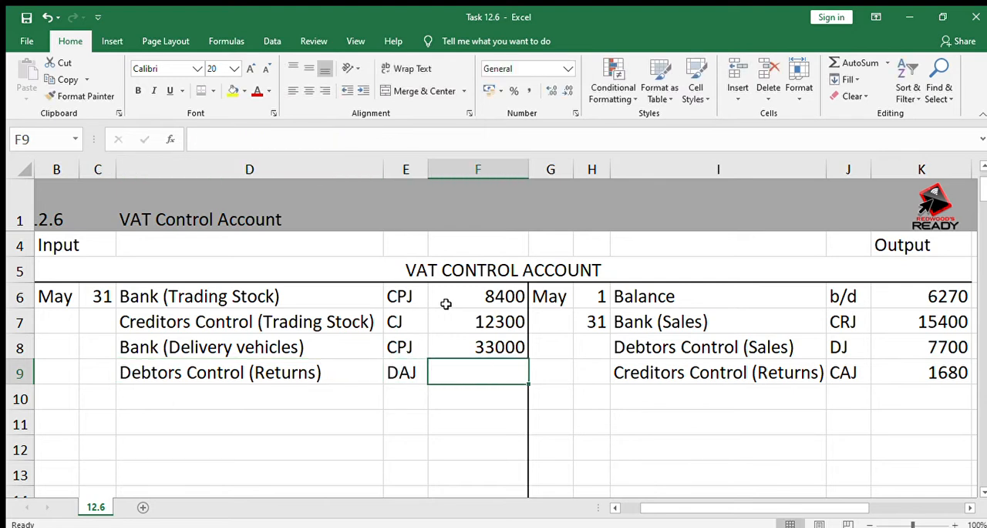
{"action": "type", "text": "1120"}
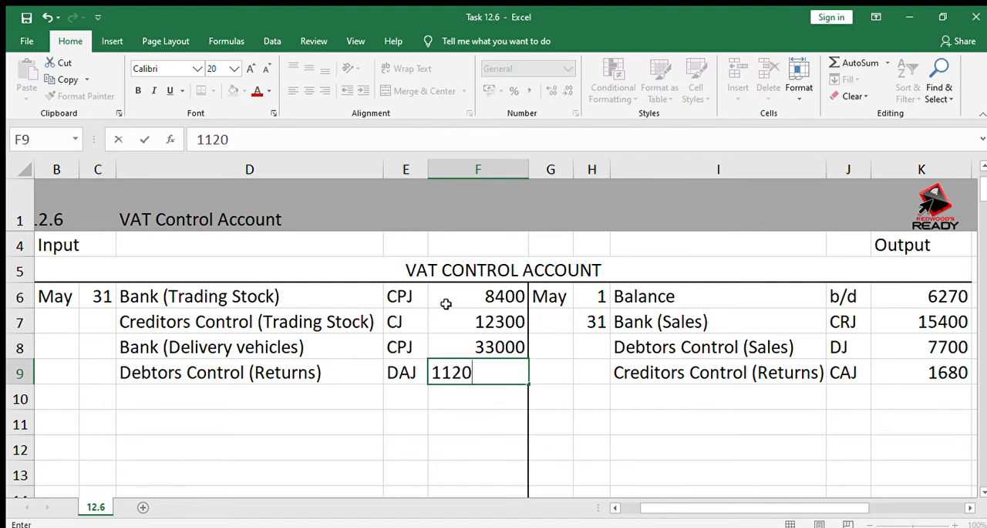
{"action": "key", "text": "Return"}
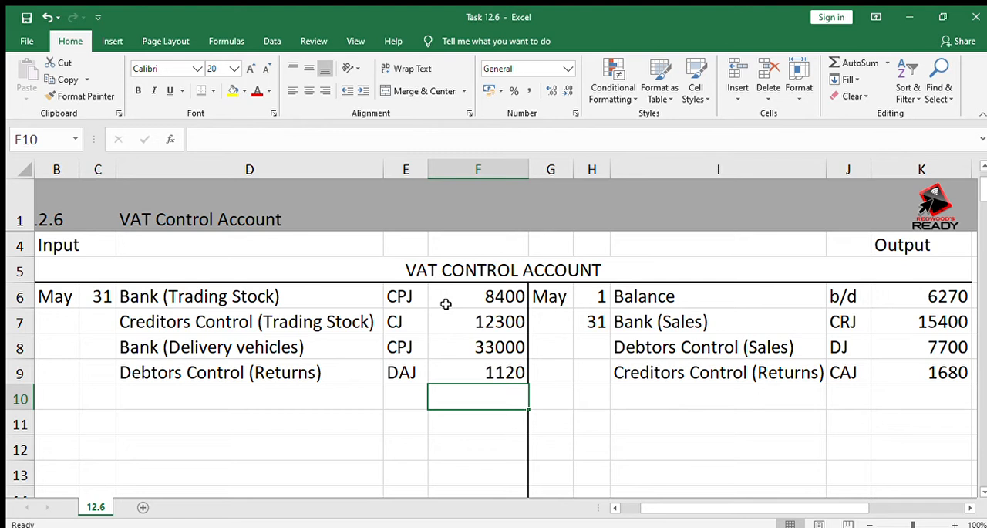
{"action": "key", "text": "Right"}
{"action": "key", "text": "Right"}
{"action": "key", "text": "Right"}
{"action": "key", "text": "Right"}
{"action": "key", "text": "Up"}
{"action": "key", "text": "Up"}
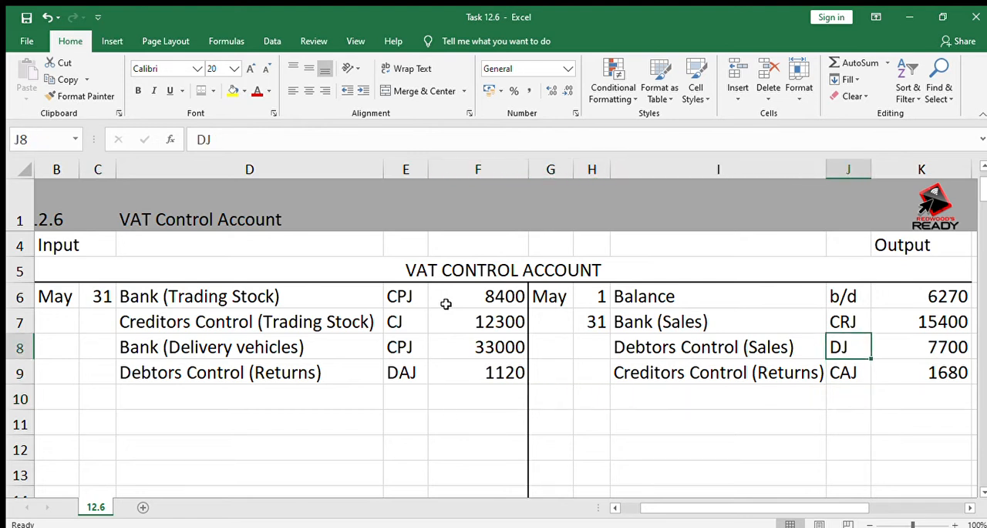
{"action": "key", "text": "Left"}
{"action": "key", "text": "Left"}
{"action": "key", "text": "Right"}
{"action": "key", "text": "Right"}
{"action": "key", "text": "Left"}
{"action": "key", "text": "Left"}
{"action": "key", "text": "Left"}
{"action": "key", "text": "Left"}
{"action": "key", "text": "Left"}
{"action": "key", "text": "Left"}
{"action": "key", "text": "Left"}
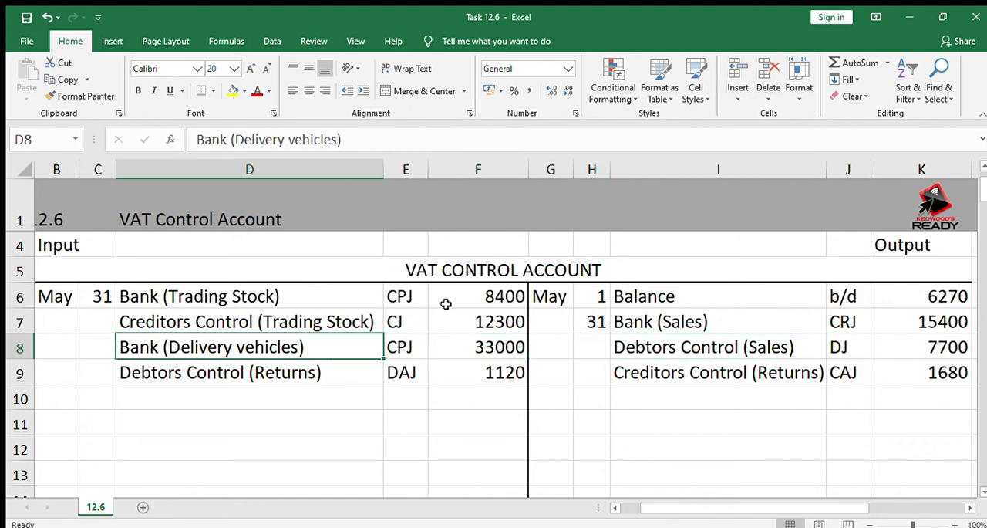
{"action": "key", "text": "Down"}
{"action": "key", "text": "Down"}
{"action": "key", "text": "Right"}
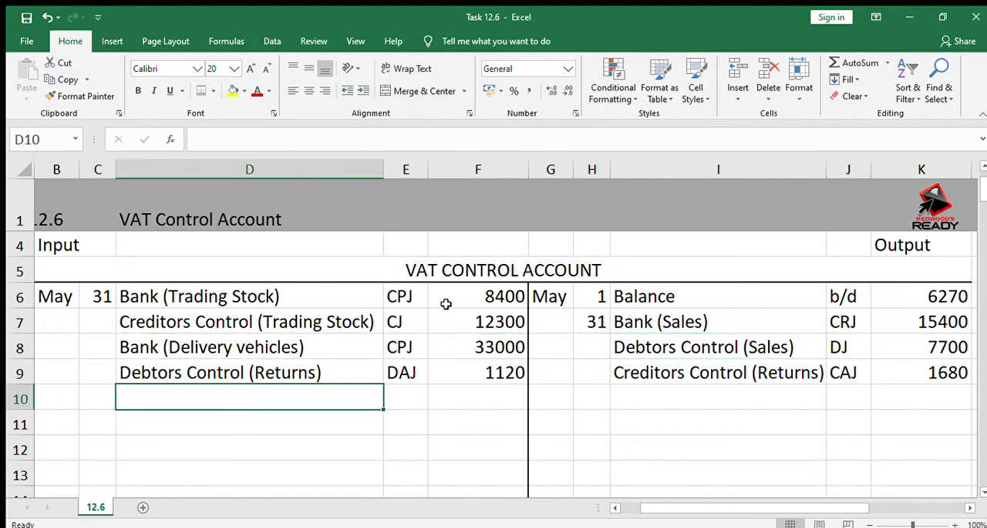
{"action": "key", "text": "Right"}
{"action": "key", "text": "Right"}
{"action": "key", "text": "Right"}
{"action": "key", "text": "Right"}
{"action": "key", "text": "Right"}
{"action": "key", "text": "Left"}
{"action": "key", "text": "Left"}
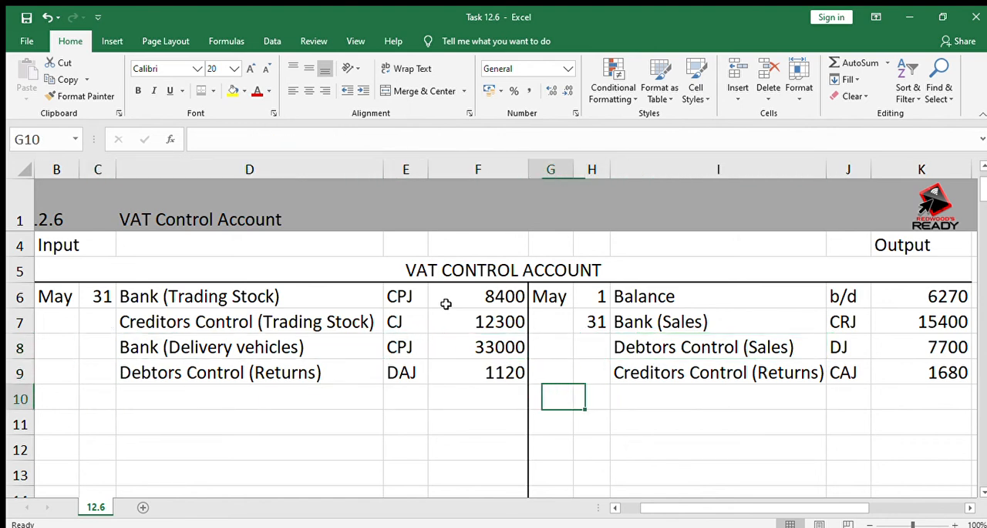
Enter "Debtors Control (Discounts)" as the input-side description in D10
{"action": "key", "text": "Left"}
{"action": "key", "text": "Left"}
{"action": "key", "text": "Left"}
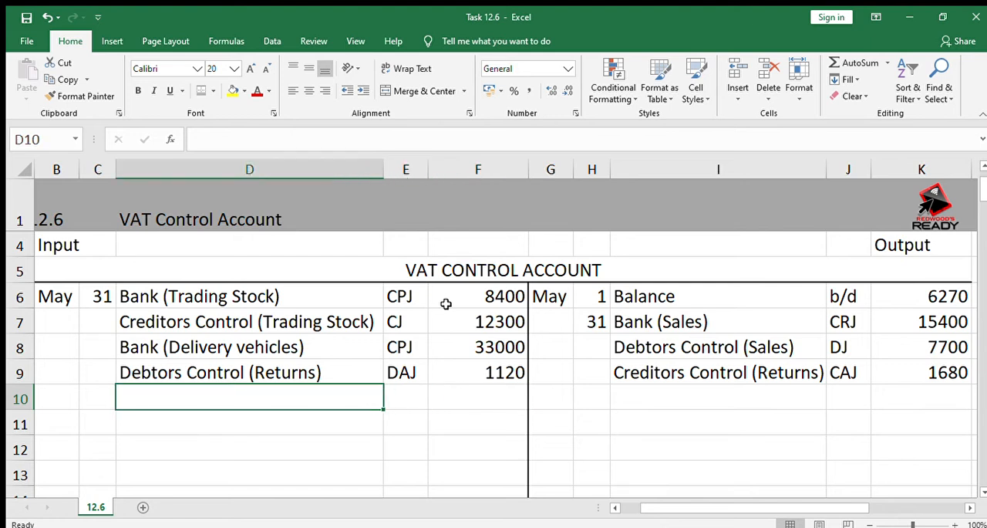
{"action": "type", "text": "Debtors Control (Returns"}
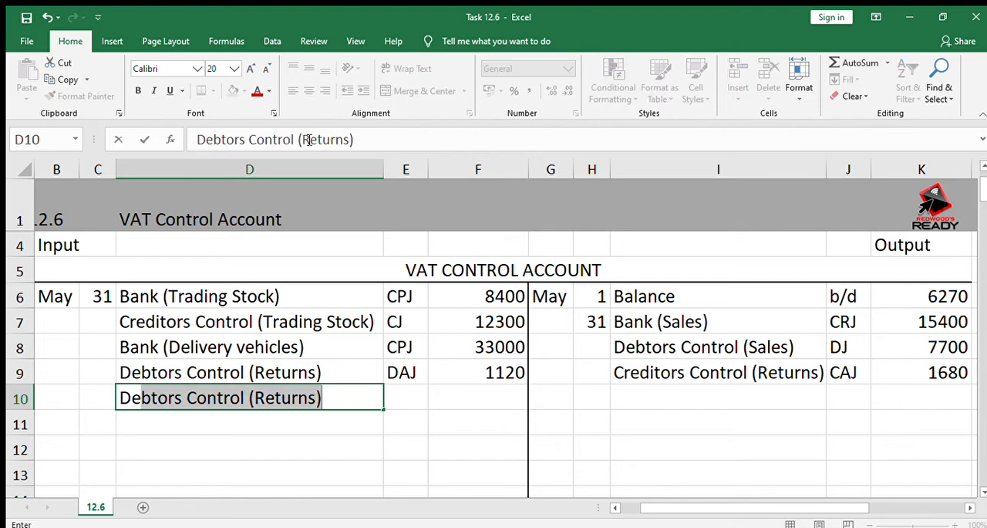
{"action": "left_click_drag", "start_coordinate": [303, 139], "coordinate": [349, 140]}
{"action": "type", "text": "Discoun"}
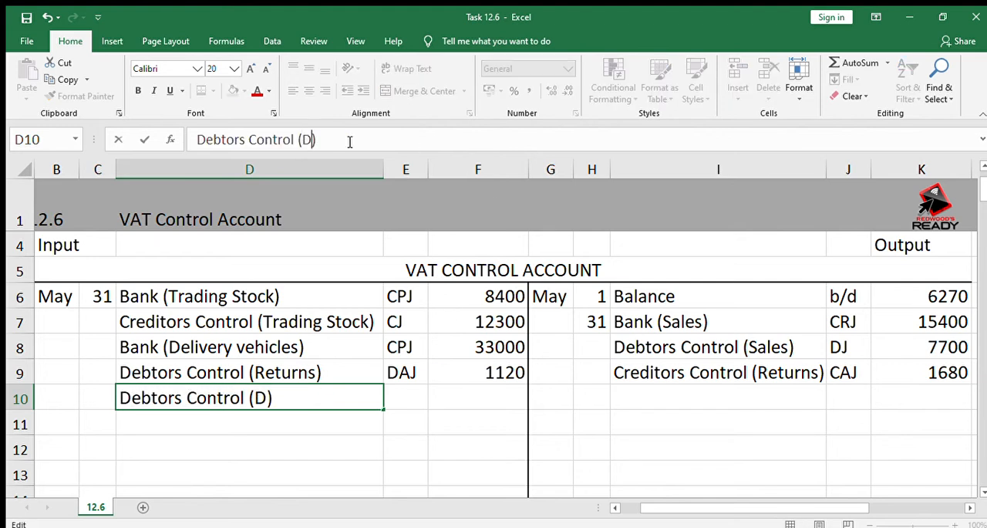
{"action": "type", "text": "ts"}
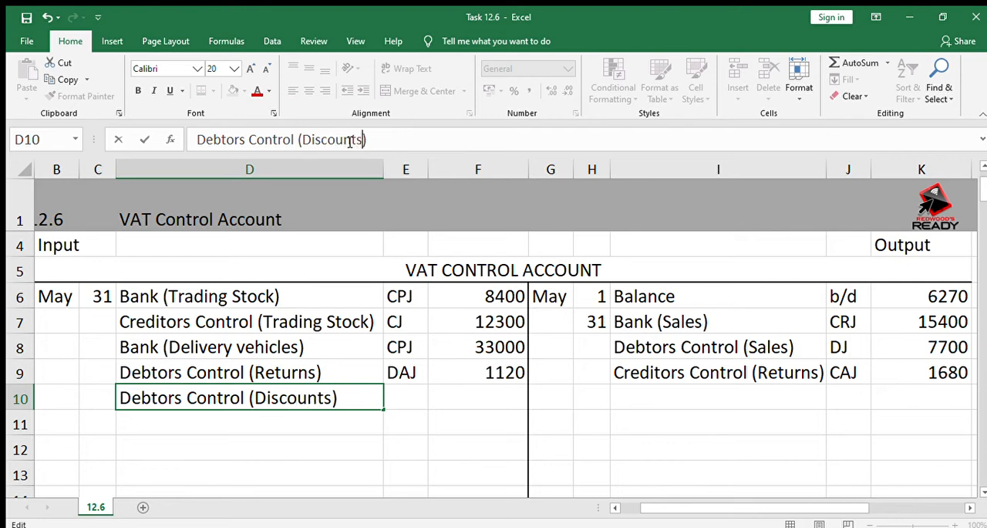
{"action": "key", "text": "Return"}
Enter the folio reference CRJ for the debtors' discounts entry in E10
{"action": "key", "text": "Up"}
{"action": "key", "text": "Right"}
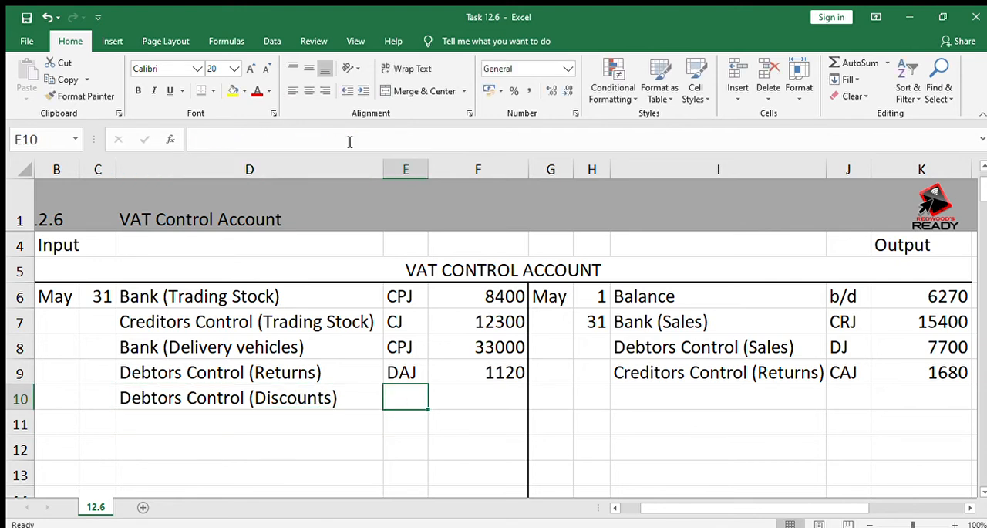
{"action": "type", "text": "CR"}
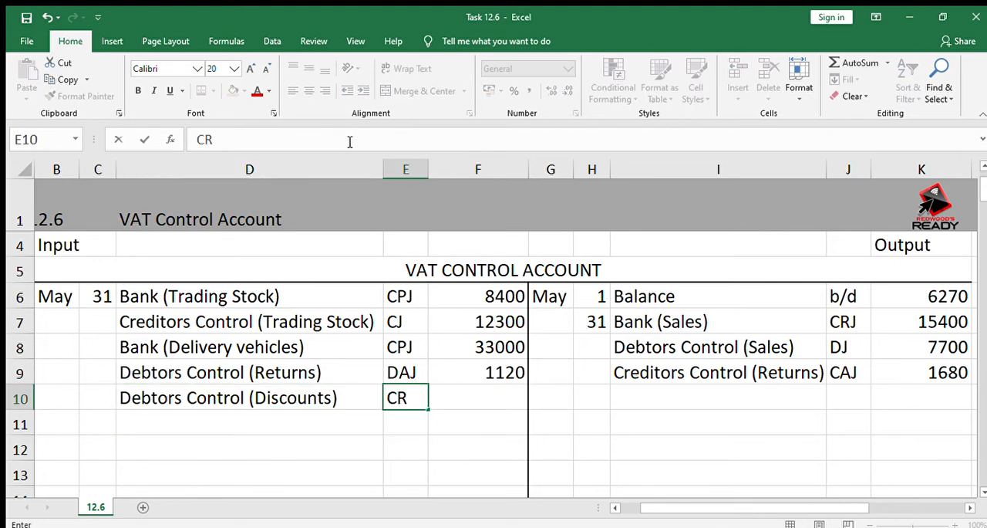
{"action": "type", "text": "K"}
{"action": "key", "text": "BackSpace"}
{"action": "type", "text": "J"}
{"action": "key", "text": "Tab"}
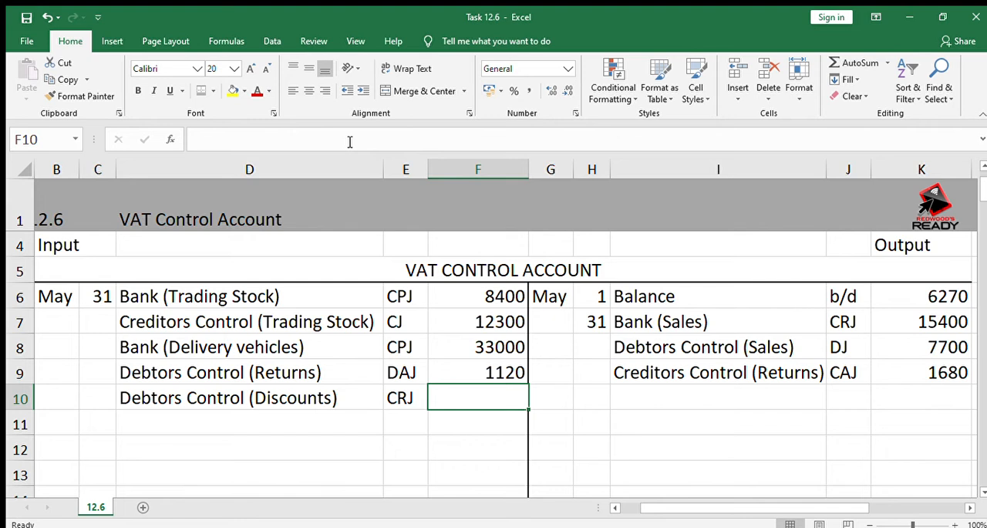
Calculate the input VAT on discounts in F10 with the formula =1710*15/115 and display it without decimals
{"action": "key", "text": "Right"}
{"action": "key", "text": "Left"}
{"action": "type", "text": "=17"}
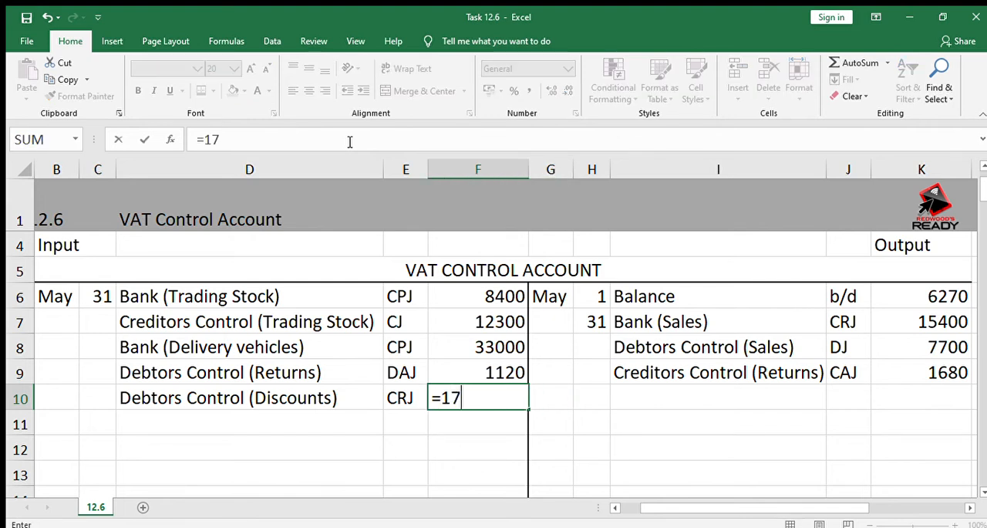
{"action": "type", "text": "10*15/115"}
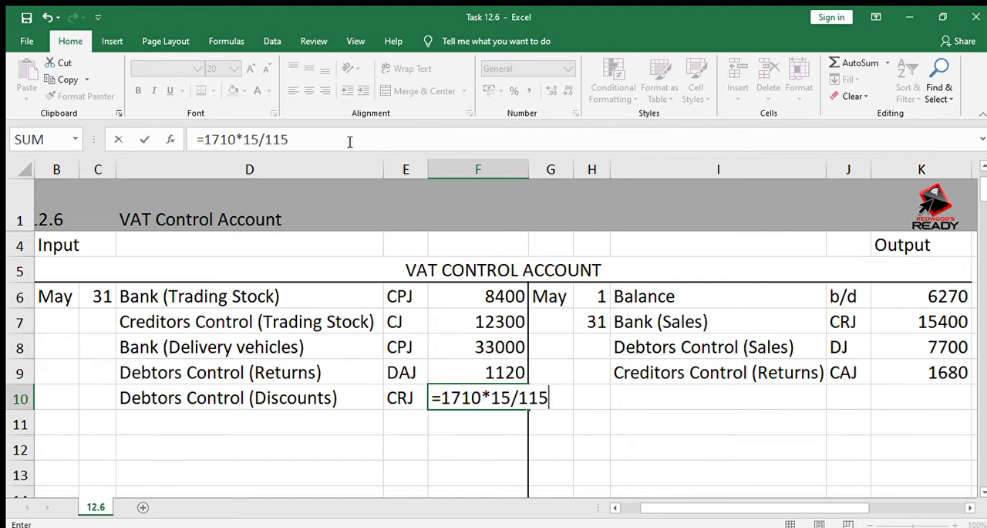
{"action": "key", "text": "Return"}
{"action": "key", "text": "Up"}
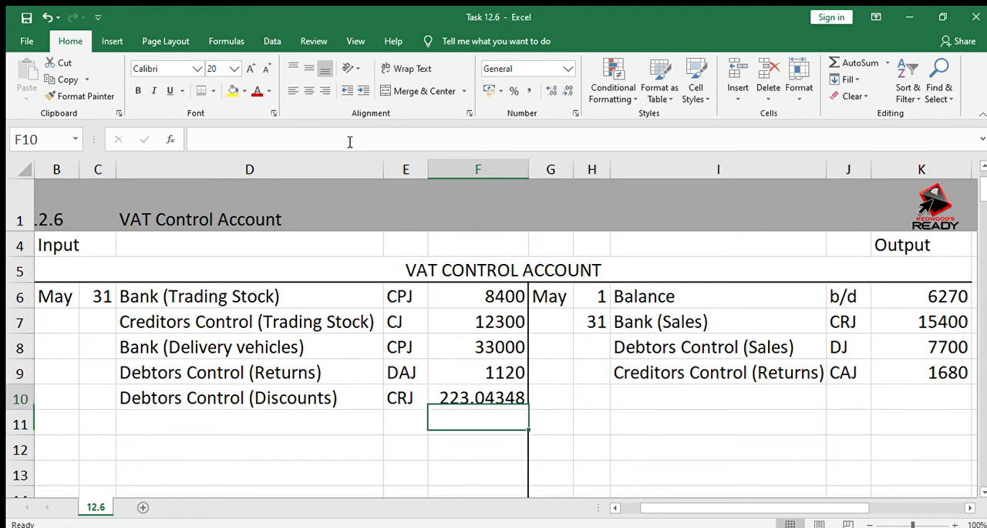
{"action": "left_click", "coordinate": [567, 91]}
{"action": "left_click", "coordinate": [567, 91]}
{"action": "left_click", "coordinate": [567, 91]}
{"action": "left_click", "coordinate": [566, 91]}
{"action": "left_click", "coordinate": [566, 91]}
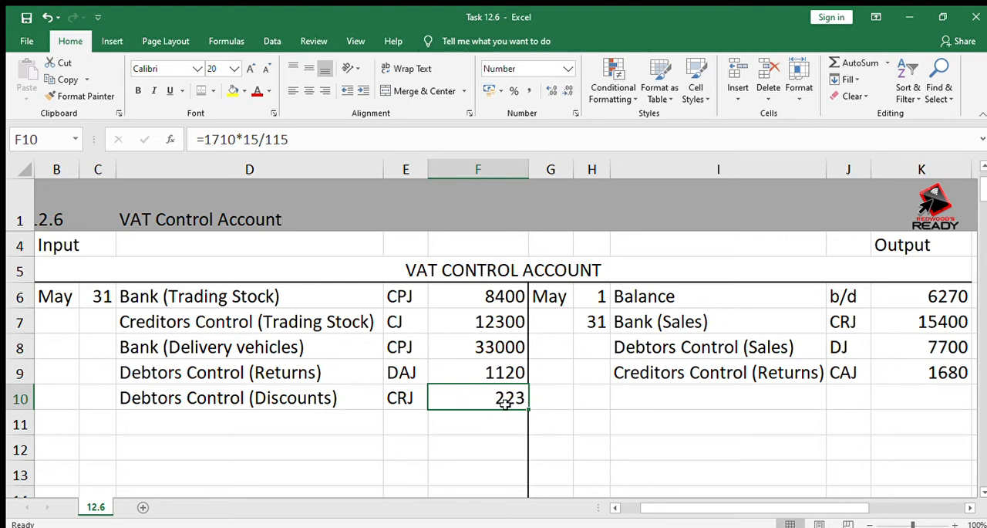
{"action": "left_click", "coordinate": [470, 441]}
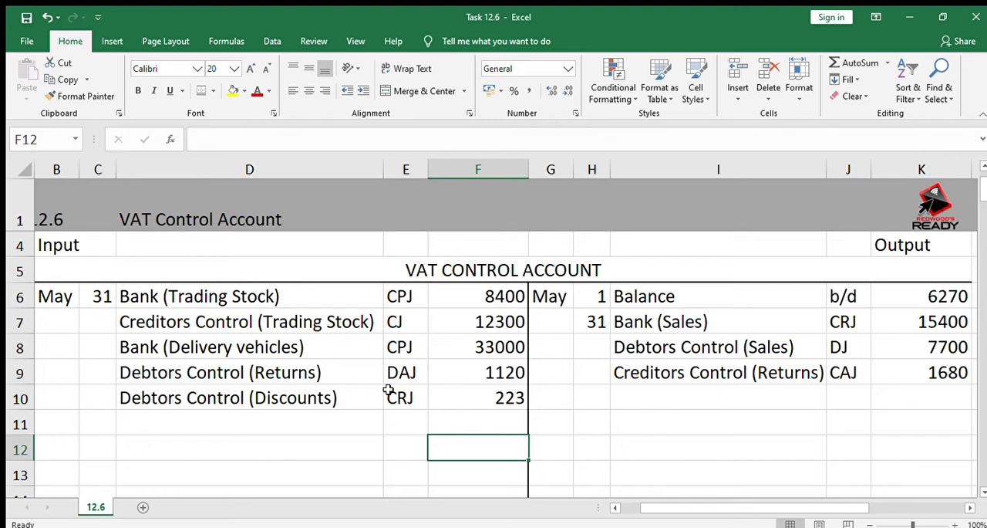
Enter "Debtors Control (Disc cancelled)" as the output-side description in I10 and fit column I to its contents
{"action": "left_click", "coordinate": [288, 401]}
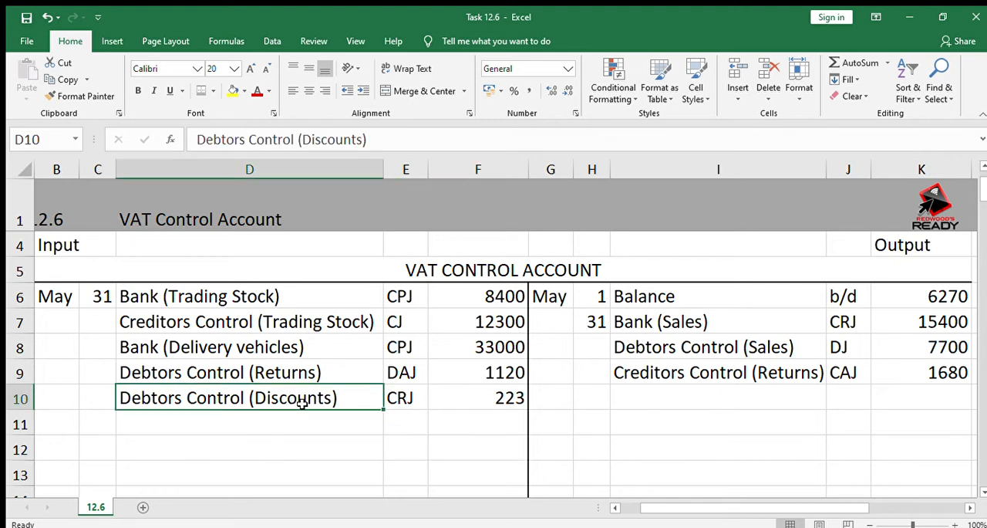
{"action": "left_click", "coordinate": [683, 395]}
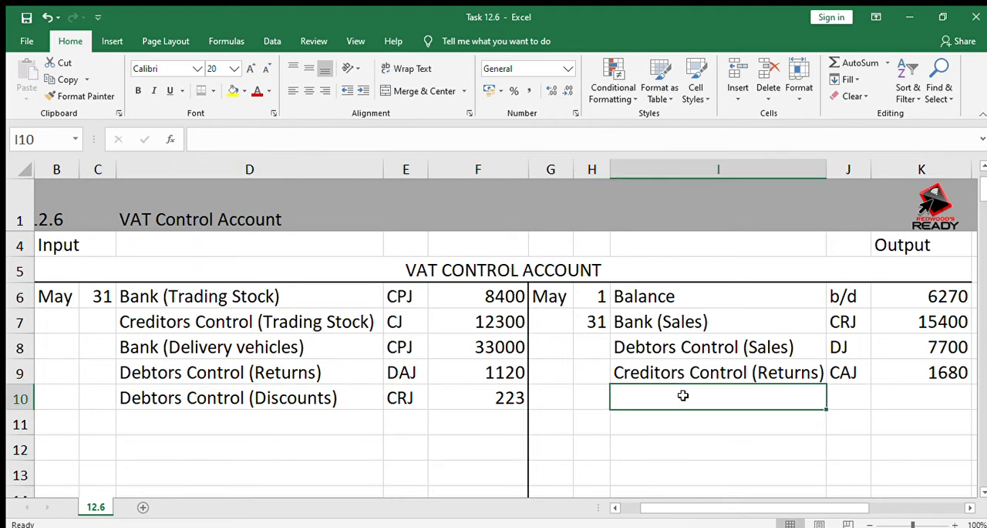
{"action": "type", "text": "De"}
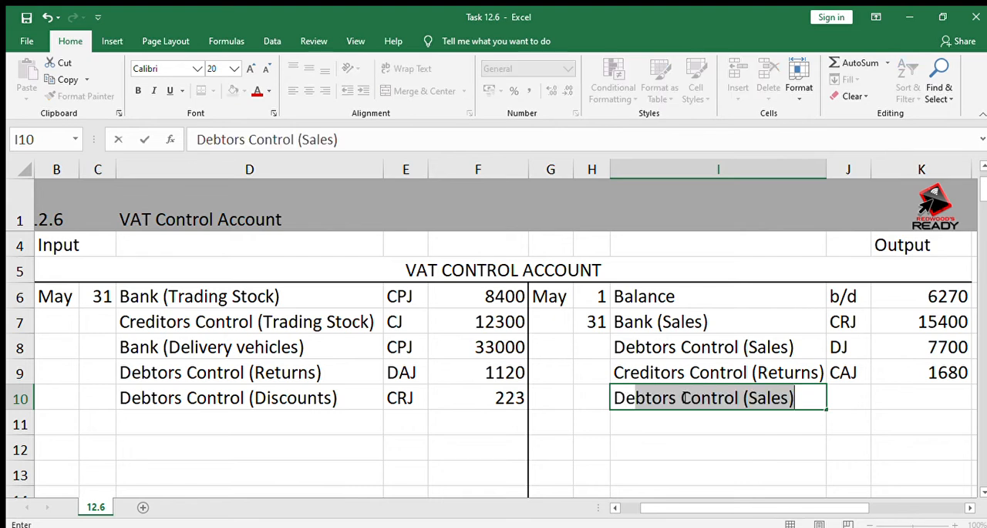
{"action": "type", "text": "btors "}
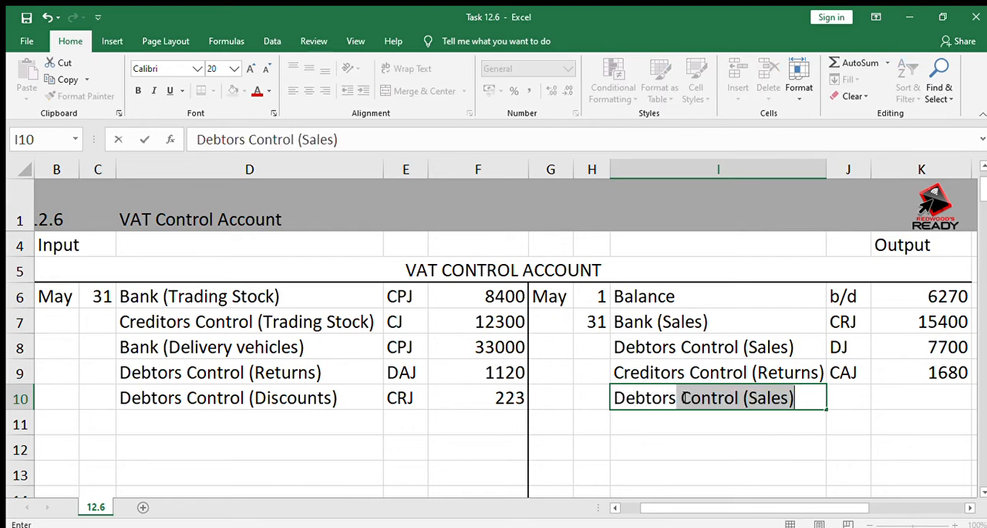
{"action": "type", "text": "Contr"}
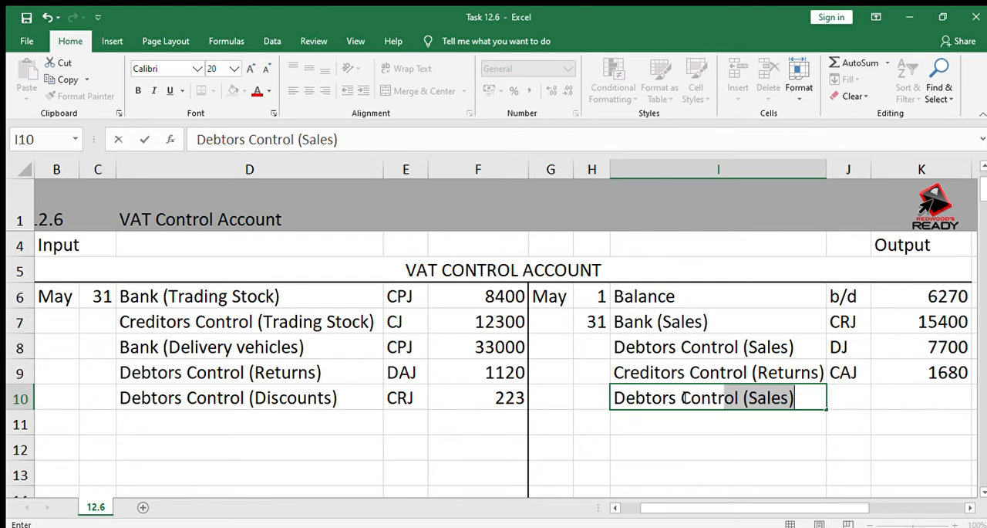
{"action": "type", "text": "ol (Dis"}
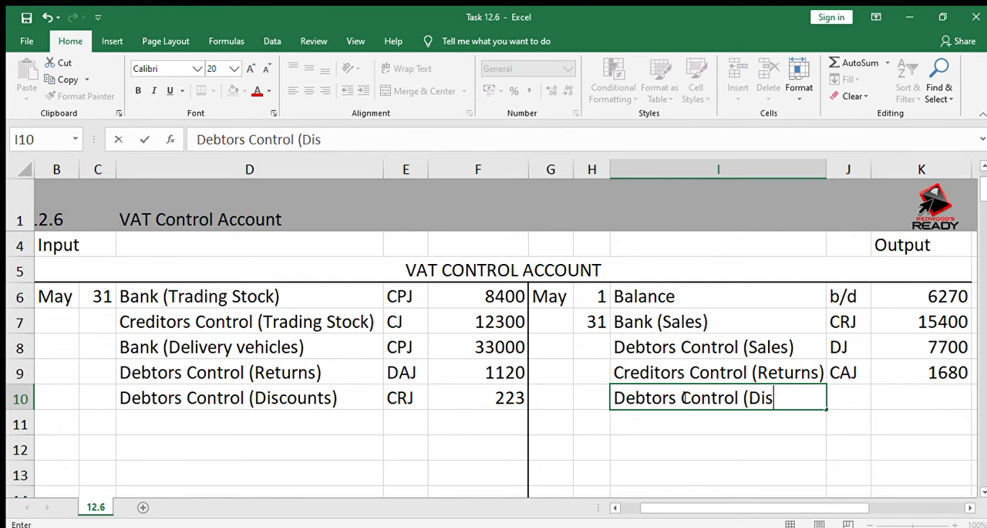
{"action": "type", "text": "c canc"}
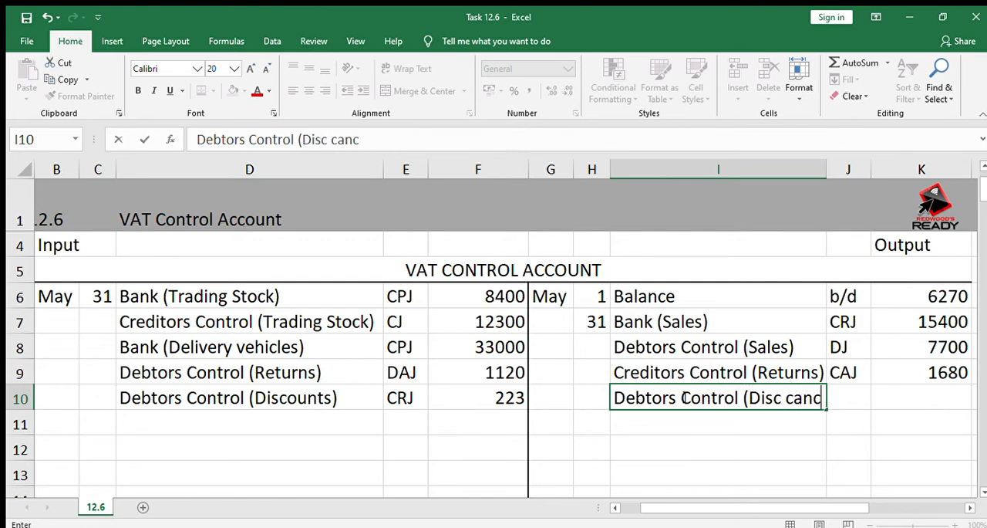
{"action": "type", "text": "elled)"}
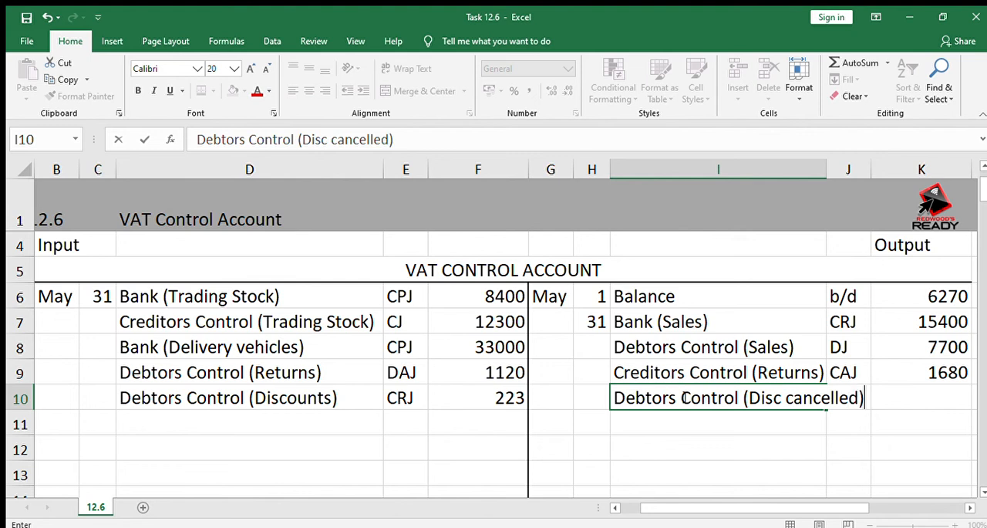
{"action": "left_click", "coordinate": [848, 449]}
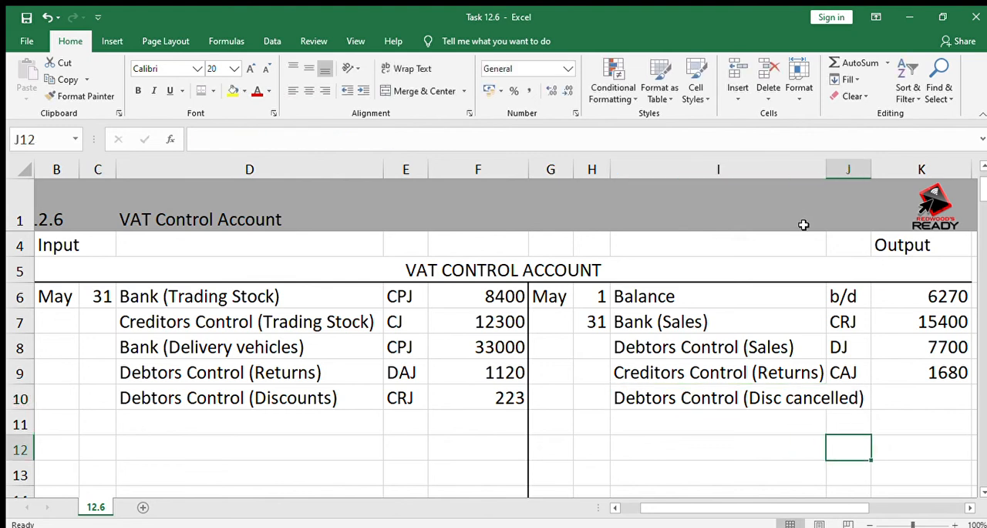
{"action": "double_click", "coordinate": [827, 170]}
Enter the folio reference GJ in J10 and the output VAT amount 84 in K10
{"action": "left_click", "coordinate": [889, 397]}
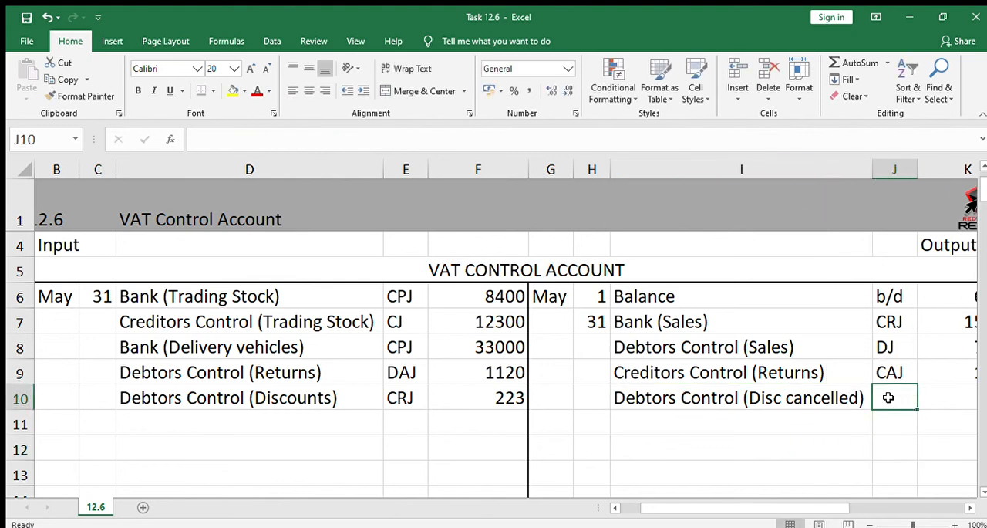
{"action": "type", "text": "GJ"}
{"action": "key", "text": "Right"}
{"action": "key", "text": "Right"}
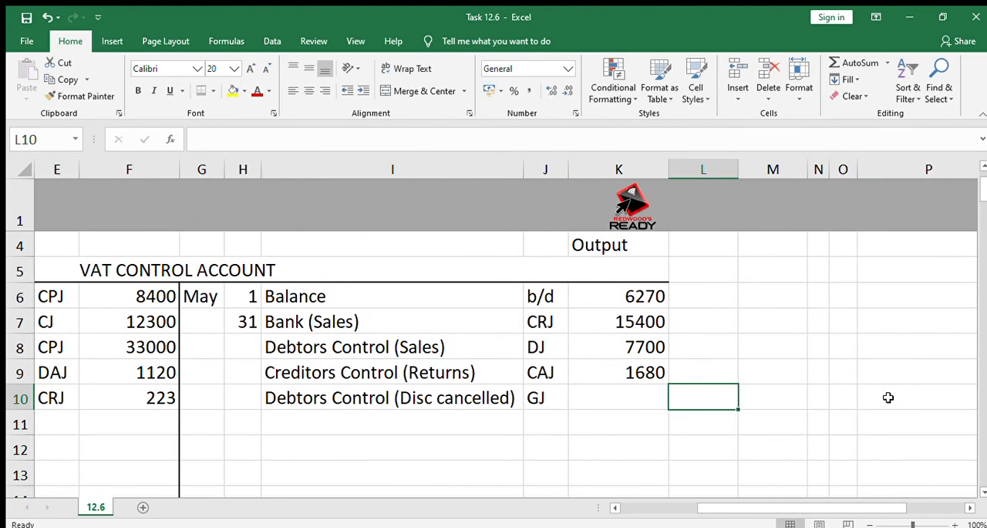
{"action": "key", "text": "Left"}
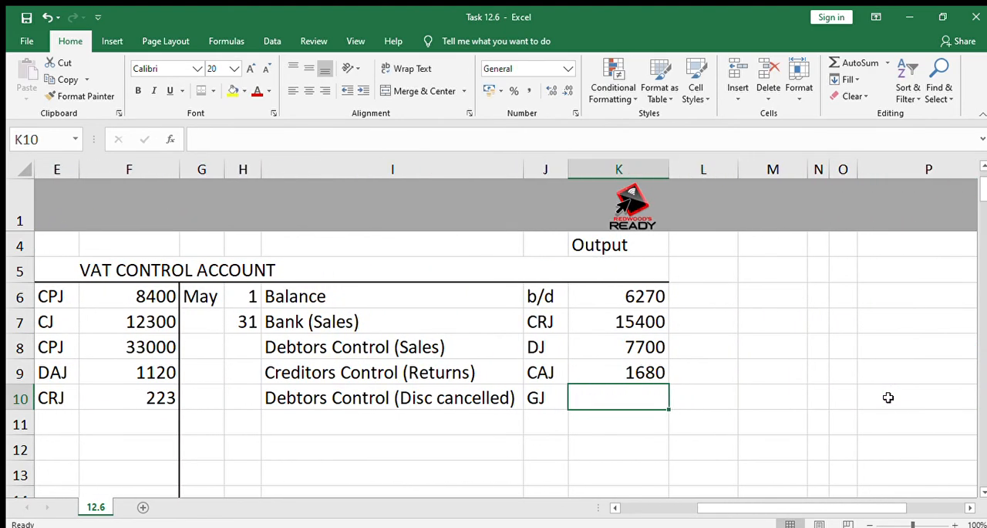
{"action": "type", "text": "84"}
{"action": "key", "text": "Return"}
{"action": "key", "text": "Left"}
{"action": "key", "text": "Left"}
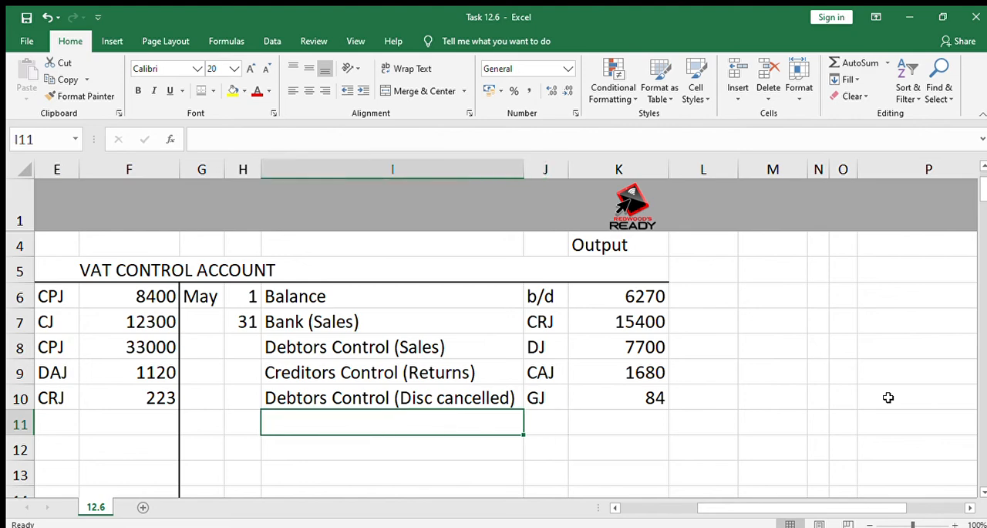
{"action": "key", "text": "Left"}
{"action": "key", "text": "Left"}
{"action": "key", "text": "Left"}
{"action": "key", "text": "Left"}
{"action": "key", "text": "Left"}
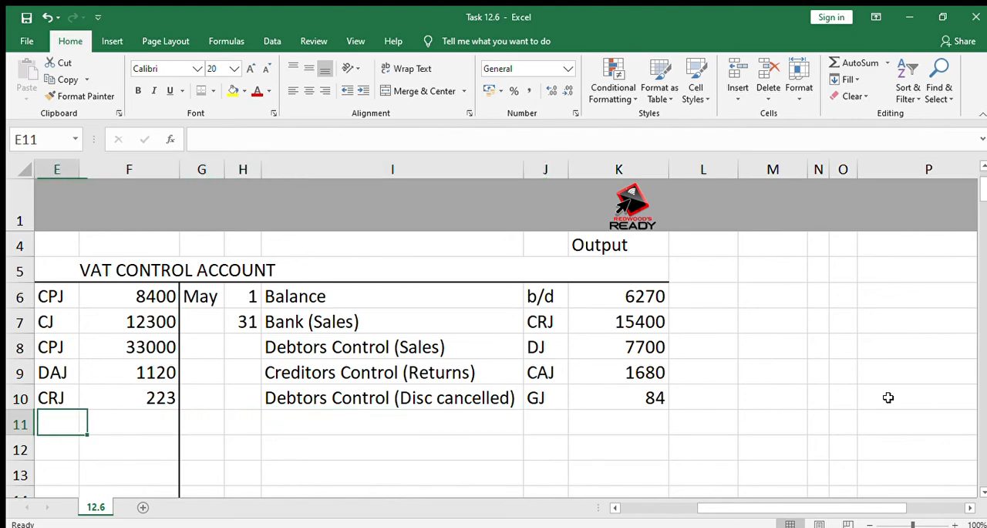
{"action": "key", "text": "Right"}
{"action": "key", "text": "Right"}
{"action": "key", "text": "Right"}
{"action": "key", "text": "Right"}
{"action": "key", "text": "Right"}
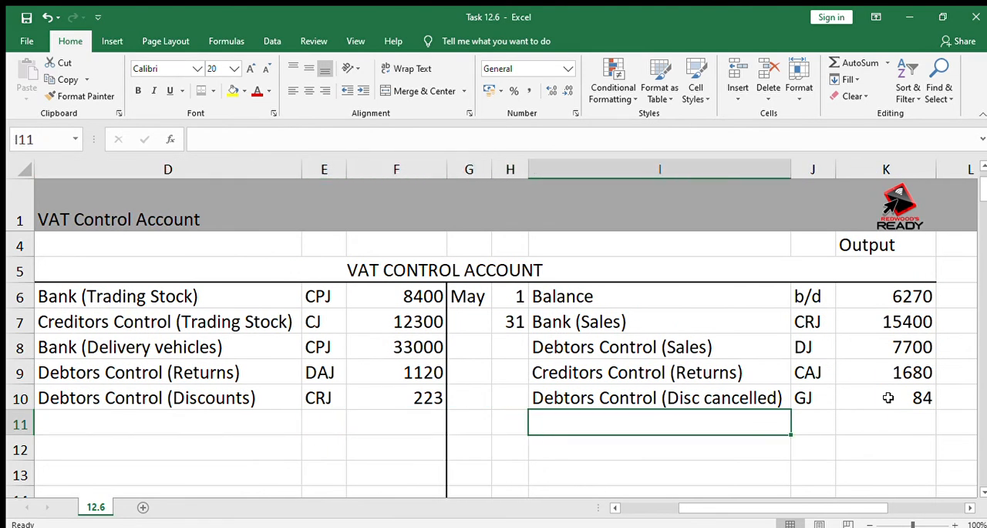
{"action": "key", "text": "Up"}
{"action": "key", "text": "Up"}
{"action": "key", "text": "Up"}
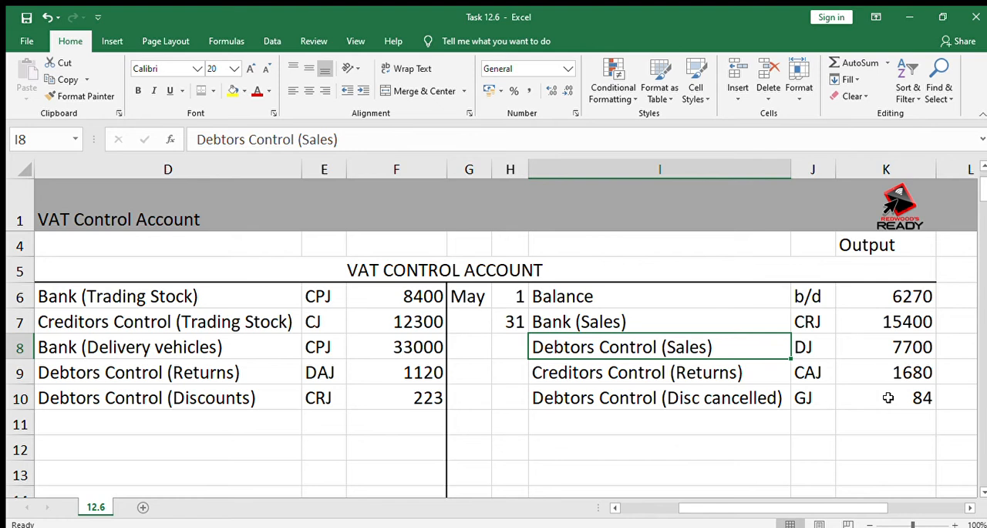
{"action": "key", "text": "Left"}
{"action": "key", "text": "Left"}
{"action": "key", "text": "Left"}
{"action": "key", "text": "Left"}
{"action": "key", "text": "Left"}
{"action": "key", "text": "Left"}
{"action": "key", "text": "Left"}
{"action": "key", "text": "Left"}
{"action": "key", "text": "Down"}
{"action": "key", "text": "Down"}
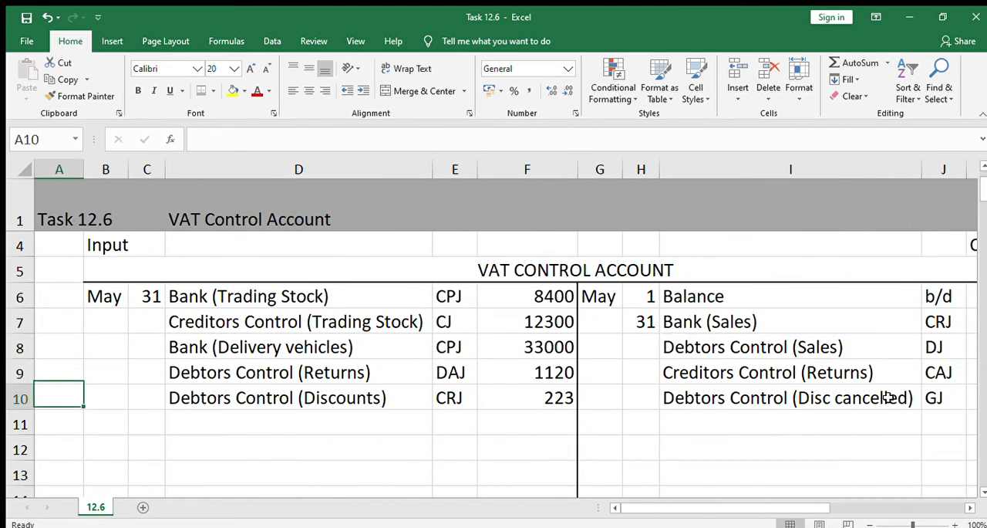
Enter "Debtors Control (Bad debts)" as the input-side description in D11
{"action": "key", "text": "Right"}
{"action": "key", "text": "Right"}
{"action": "key", "text": "Right"}
{"action": "key", "text": "Down"}
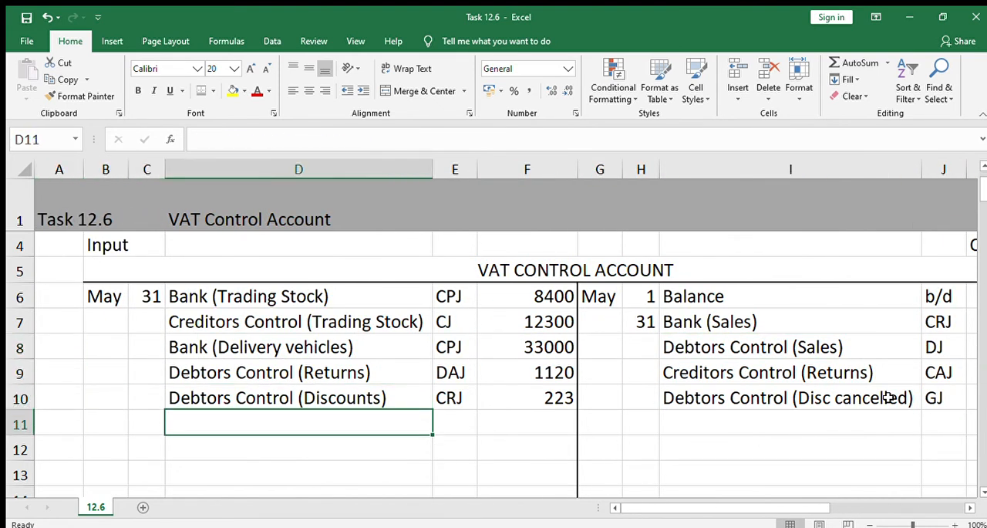
{"action": "type", "text": "De"}
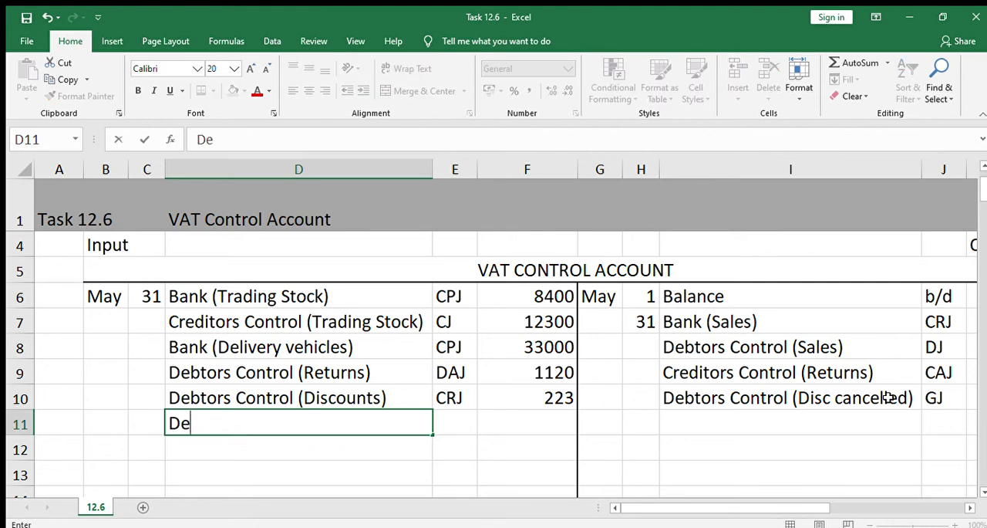
{"action": "type", "text": "btors C"}
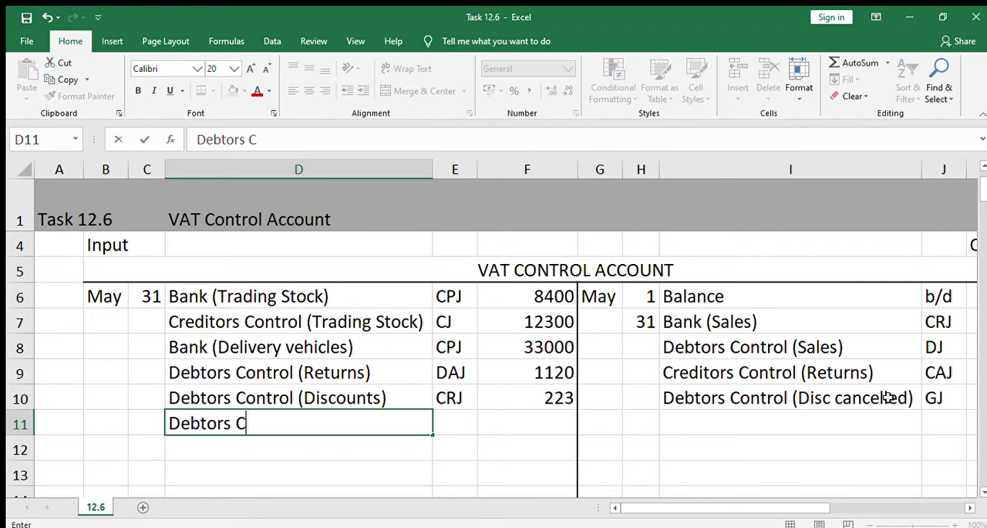
{"action": "type", "text": "ontrol ("}
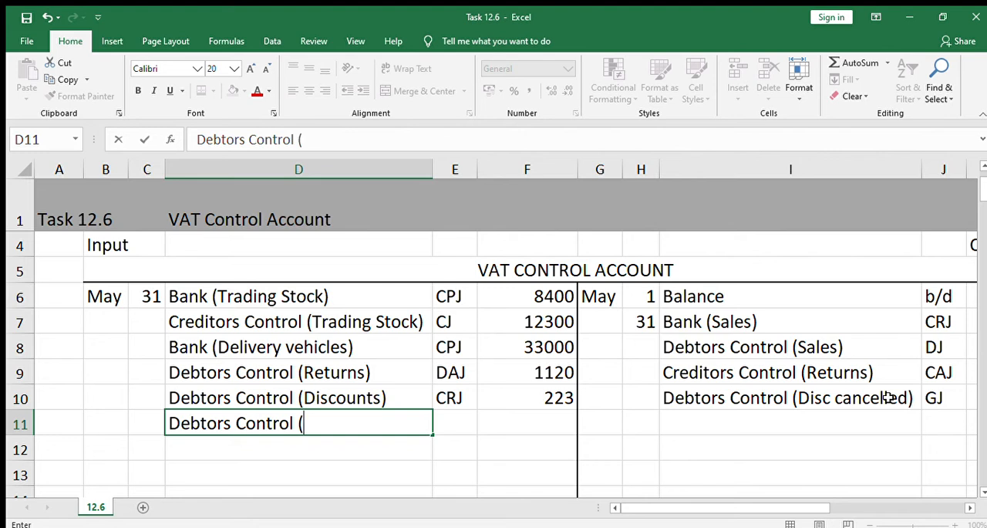
{"action": "type", "text": "Bad debts)"}
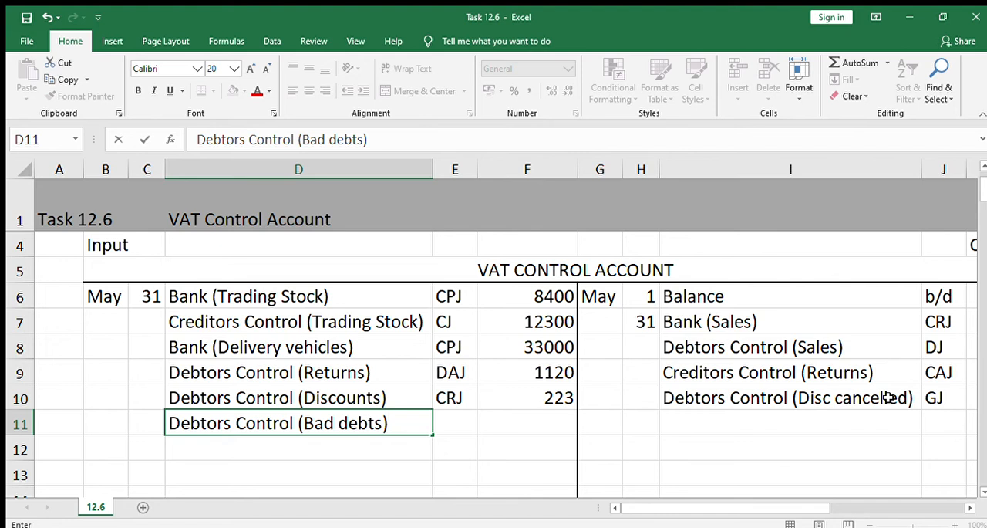
{"action": "key", "text": "Tab"}
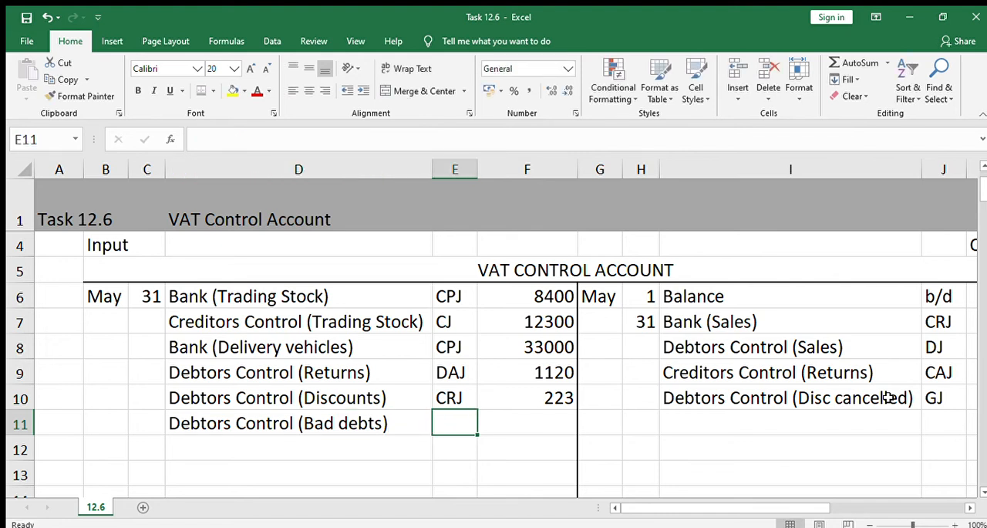
Enter the folio reference GJ in E11 and the bad debts input VAT amount 980 in F11
{"action": "type", "text": "GJ"}
{"action": "key", "text": "Tab"}
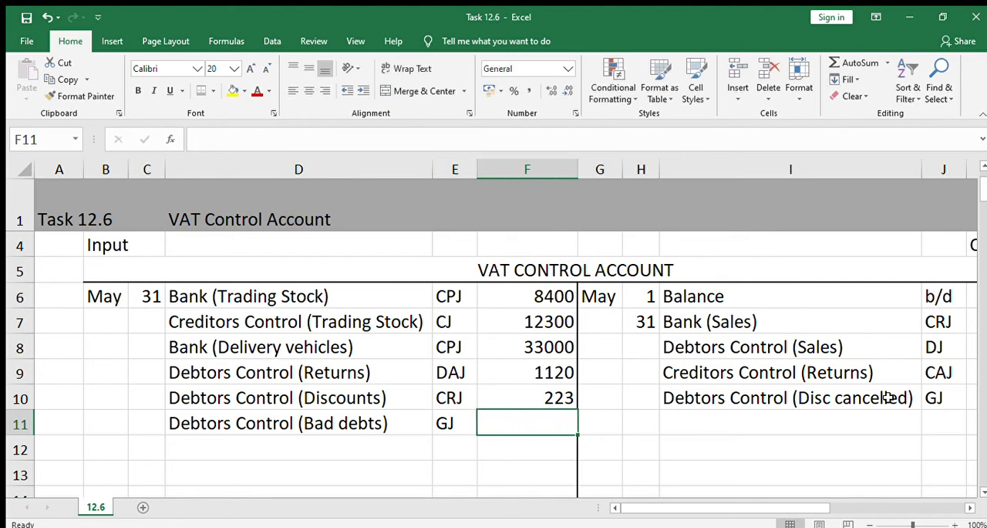
{"action": "type", "text": "980"}
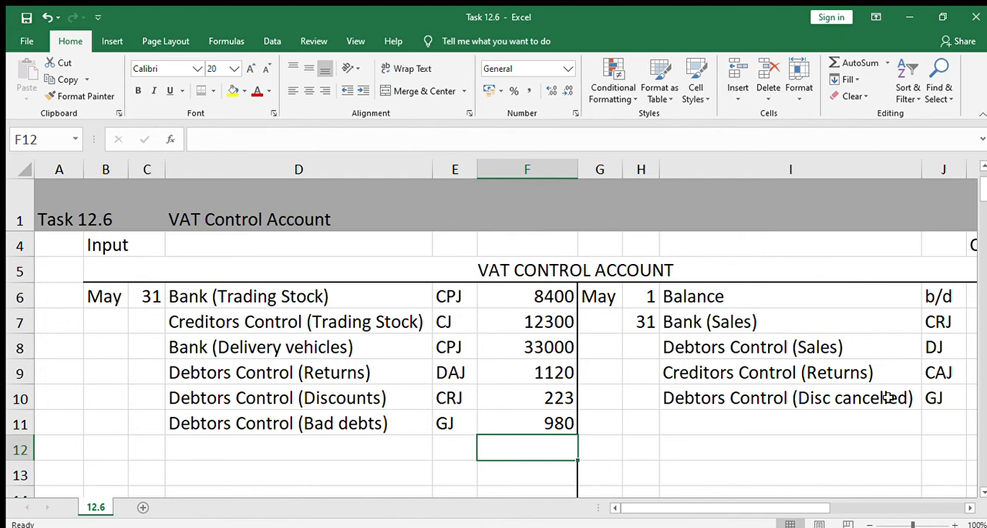
Enter "Drawings" as the output-side description in I11
{"action": "key", "text": "Right"}
{"action": "key", "text": "Right"}
{"action": "key", "text": "Right"}
{"action": "key", "text": "Right"}
{"action": "key", "text": "Right"}
{"action": "key", "text": "Right"}
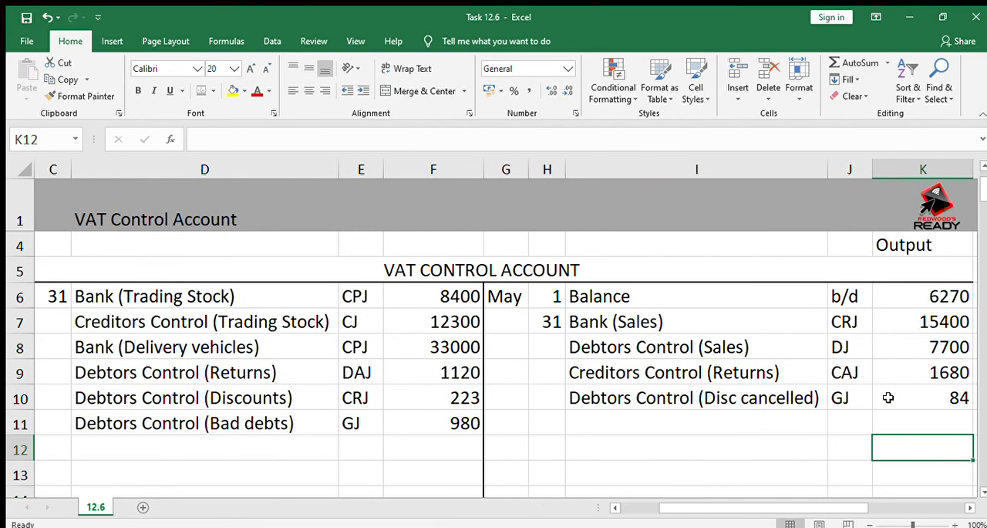
{"action": "key", "text": "Up"}
{"action": "key", "text": "Left"}
{"action": "key", "text": "Left"}
{"action": "key", "text": "Left"}
{"action": "key", "text": "Left"}
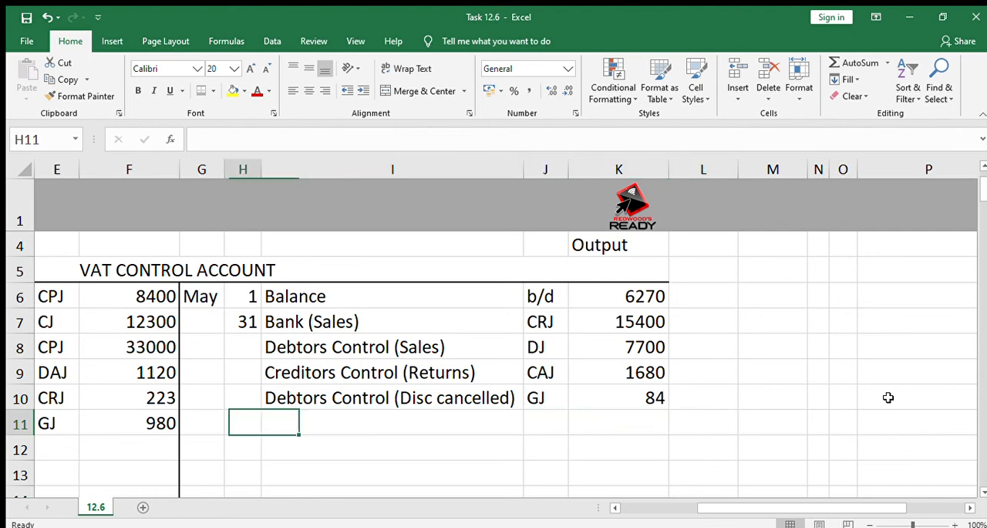
{"action": "key", "text": "Right"}
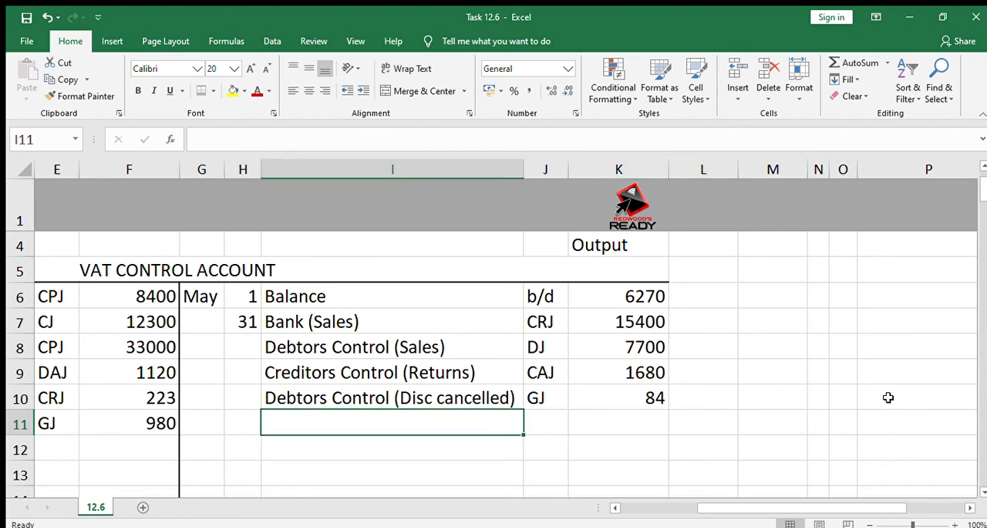
{"action": "type", "text": "Drawings"}
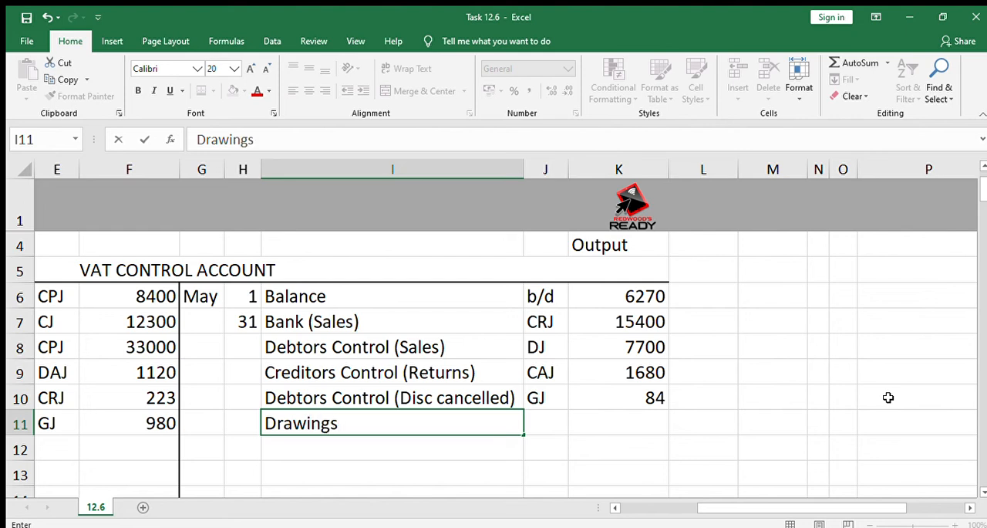
{"action": "key", "text": "Tab"}
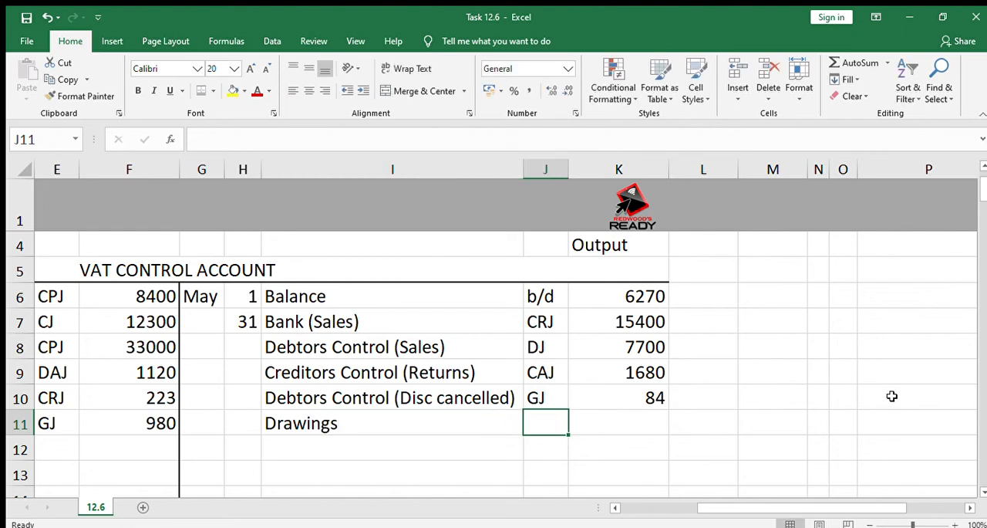
Enter the folio reference GJ in J11 and the drawings output VAT amount 1260 in K11
{"action": "type", "text": "GJ"}
{"action": "key", "text": "Tab"}
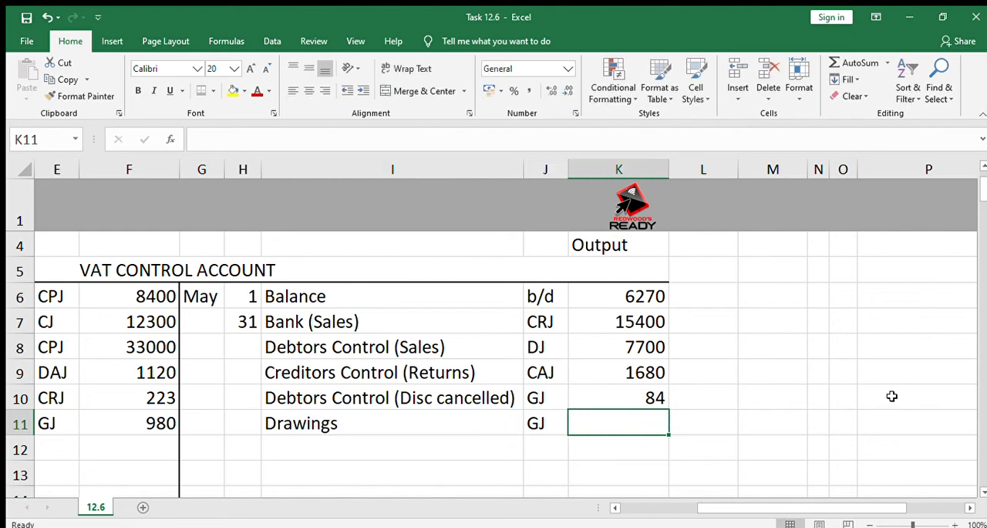
{"action": "type", "text": "1260"}
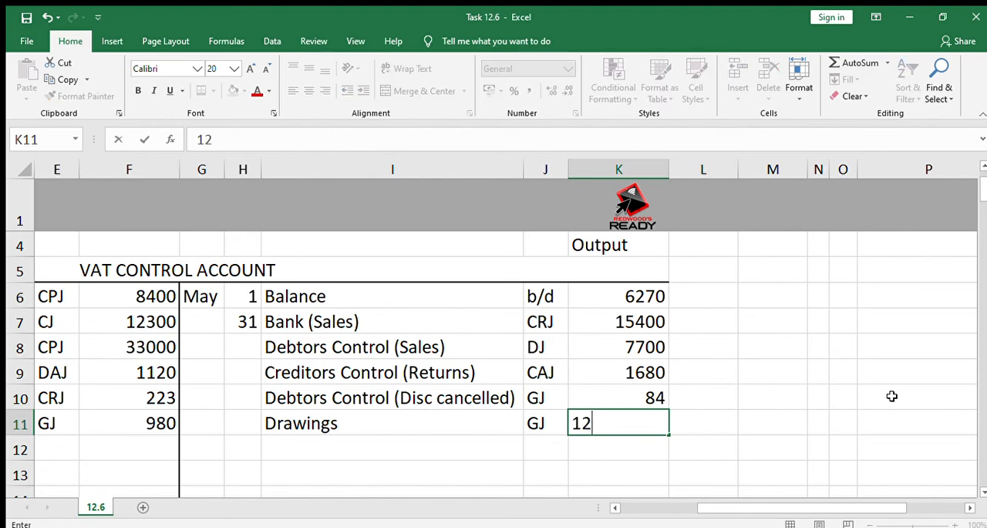
{"action": "key", "text": "Left"}
{"action": "key", "text": "Left"}
{"action": "key", "text": "Left"}
{"action": "key", "text": "Left"}
{"action": "key", "text": "Left"}
{"action": "key", "text": "Left"}
{"action": "key", "text": "Left"}
{"action": "key", "text": "Left"}
{"action": "key", "text": "Left"}
{"action": "key", "text": "Left"}
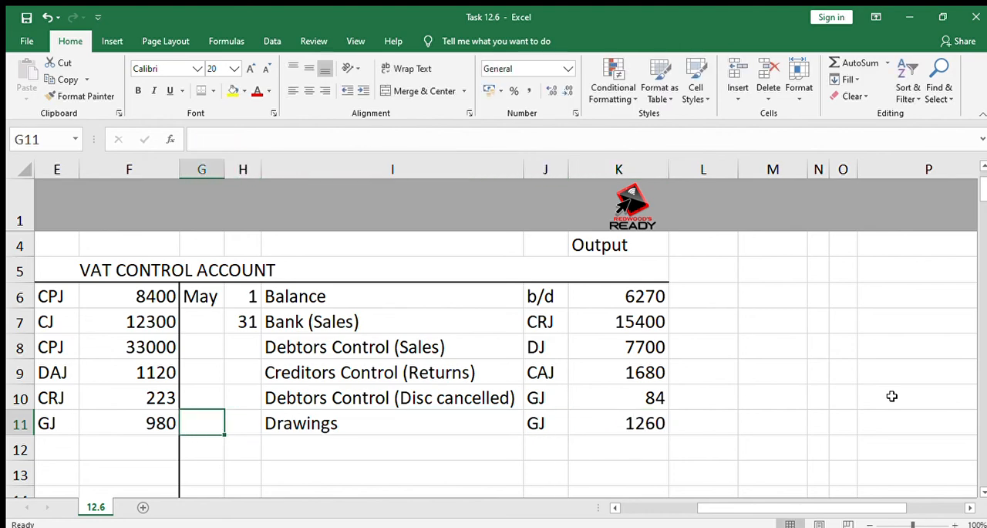
Select the input VAT amounts F6:F11 to check their sum
{"action": "key", "text": "Down"}
{"action": "key", "text": "Down"}
{"action": "key", "text": "Right"}
{"action": "key", "text": "Right"}
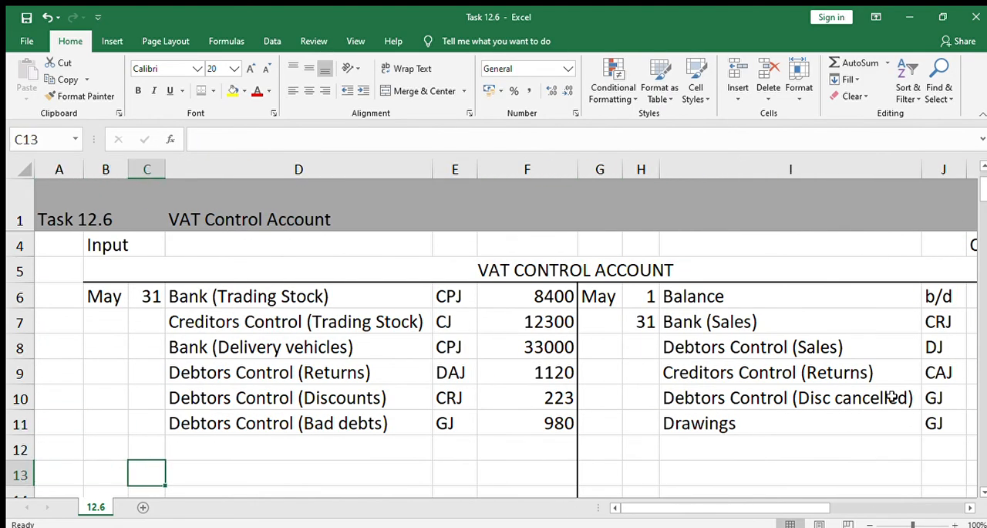
{"action": "key", "text": "Up"}
{"action": "key", "text": "Up"}
{"action": "key", "text": "Right"}
{"action": "key", "text": "Right"}
{"action": "key", "text": "Right"}
{"action": "key", "text": "shift+Up"}
{"action": "key", "text": "shift+Up"}
{"action": "key", "text": "shift+Up"}
{"action": "key", "text": "shift+Up"}
{"action": "key", "text": "shift+Up"}
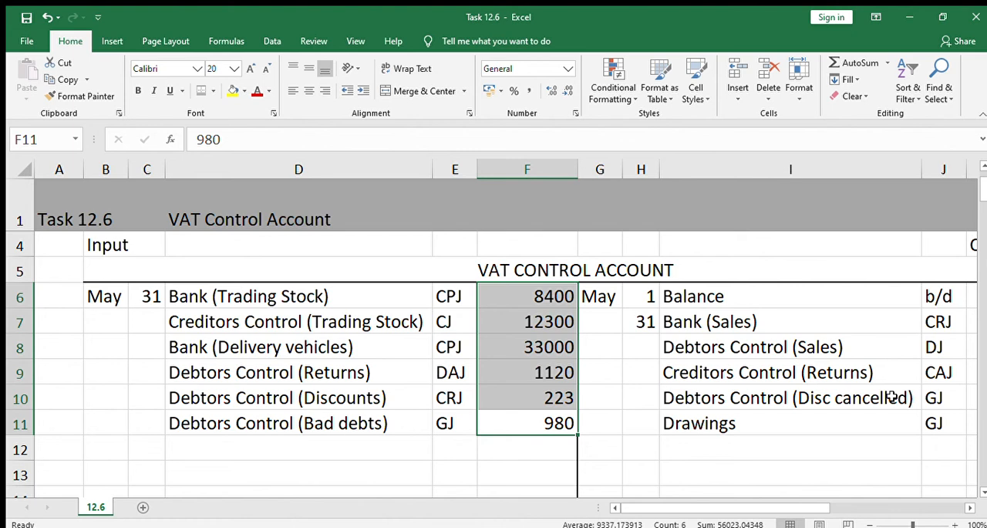
Select the output-side amounts K6:K11 to check their sum
{"action": "key", "text": "Right"}
{"action": "key", "text": "Left"}
{"action": "key", "text": "Up"}
{"action": "key", "text": "Up"}
{"action": "key", "text": "Up"}
{"action": "key", "text": "Up"}
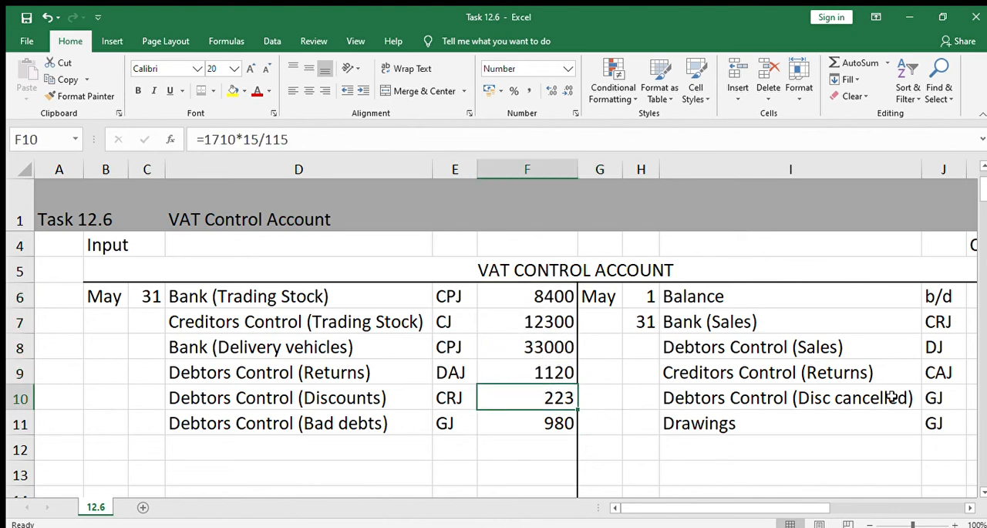
{"action": "key", "text": "Right"}
{"action": "key", "text": "Right"}
{"action": "key", "text": "Right"}
{"action": "key", "text": "Right"}
{"action": "key", "text": "Right"}
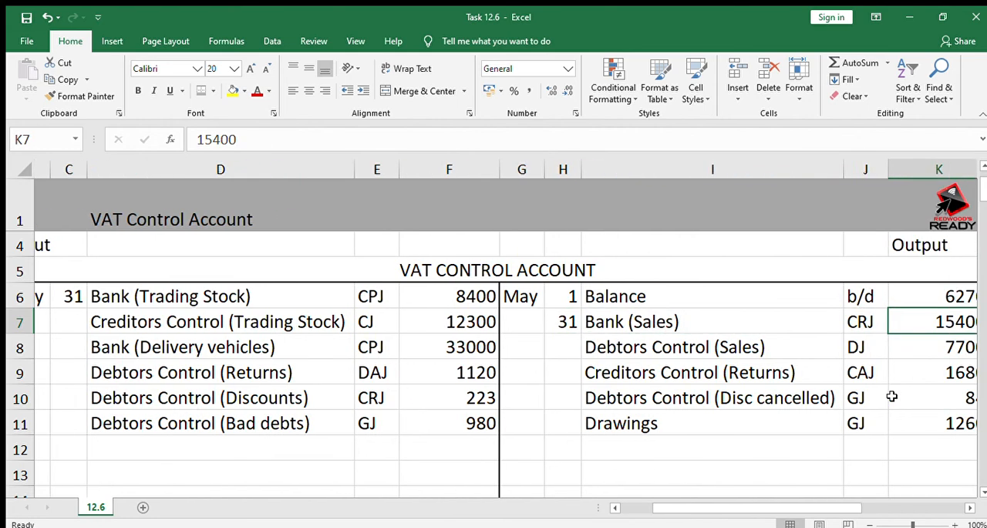
{"action": "key", "text": "Up"}
{"action": "key", "text": "shift+Down"}
{"action": "key", "text": "shift+Down"}
{"action": "key", "text": "shift+Down"}
{"action": "key", "text": "shift+Down"}
{"action": "key", "text": "shift+Down"}
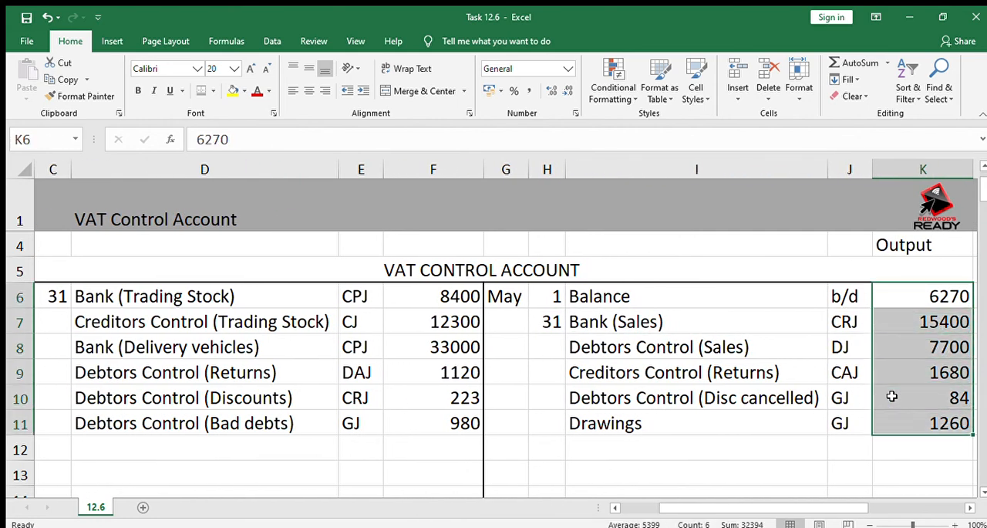
Select the input amounts F6:F11 again to compare their sum with the output side
{"action": "key", "text": "Left"}
{"action": "key", "text": "Left"}
{"action": "key", "text": "Left"}
{"action": "key", "text": "Left"}
{"action": "key", "text": "Left"}
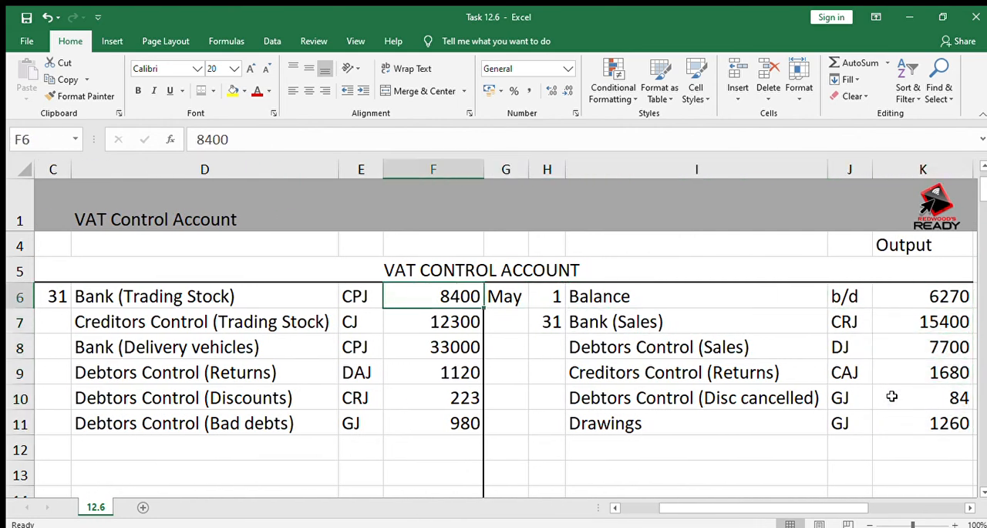
{"action": "key", "text": "shift+Down"}
{"action": "key", "text": "shift+Down"}
{"action": "key", "text": "shift+Down"}
{"action": "key", "text": "shift+Down"}
{"action": "key", "text": "shift+Down"}
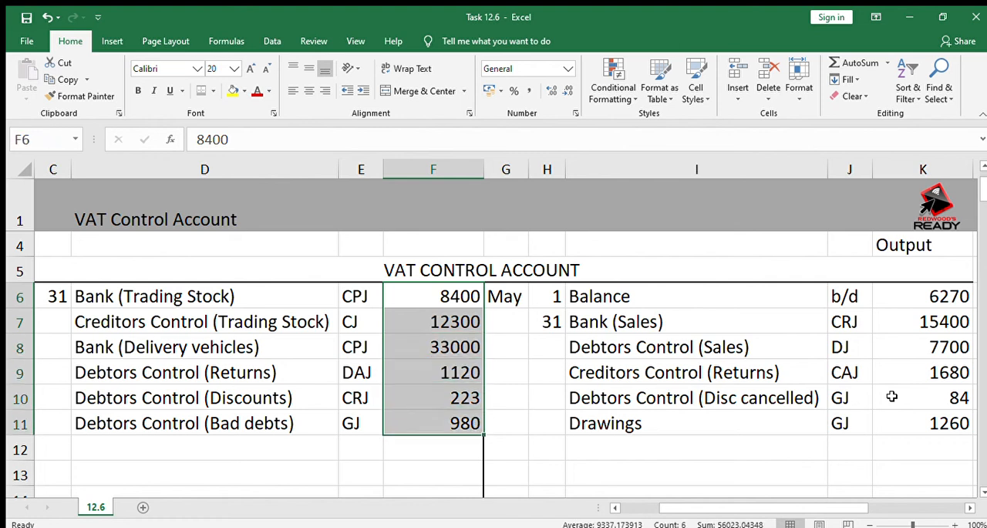
Apply a top and double bottom border to the total cells F13 and K13
{"action": "key", "text": "Down"}
{"action": "key", "text": "Down"}
{"action": "key", "text": "Down"}
{"action": "key", "text": "Down"}
{"action": "key", "text": "Down"}
{"action": "key", "text": "Down"}
{"action": "key", "text": "Down"}
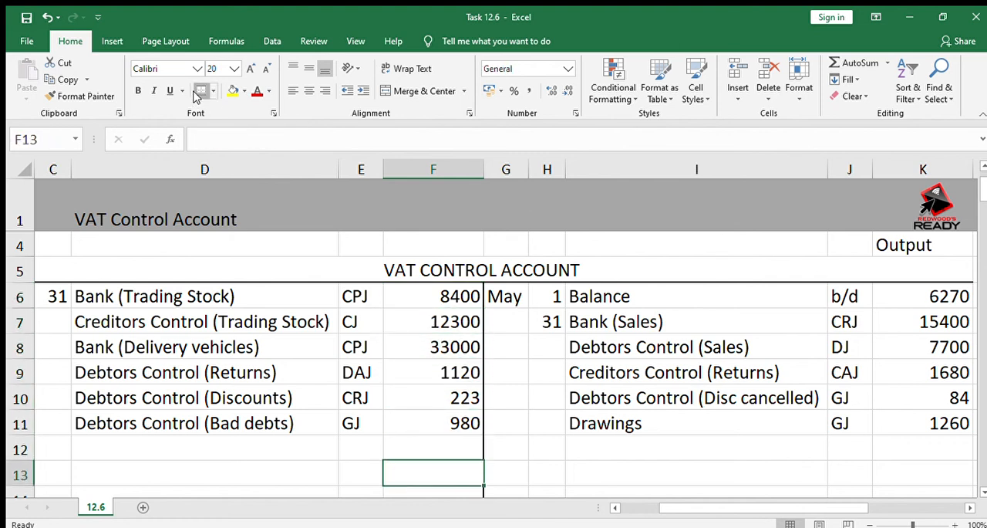
{"action": "left_click", "coordinate": [918, 470]}
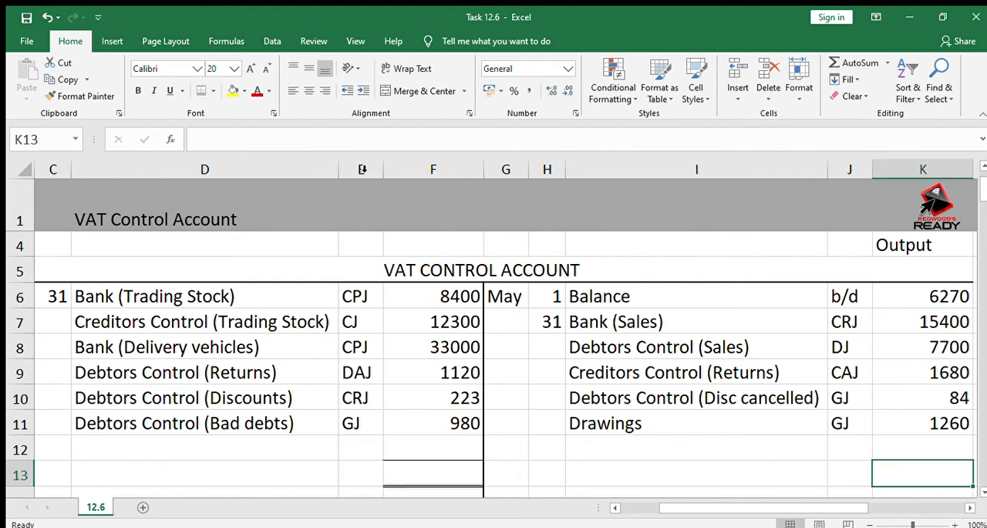
Total the input side in F13 with =SUM(F6:F12) and display it without decimals
{"action": "left_click", "coordinate": [433, 469]}
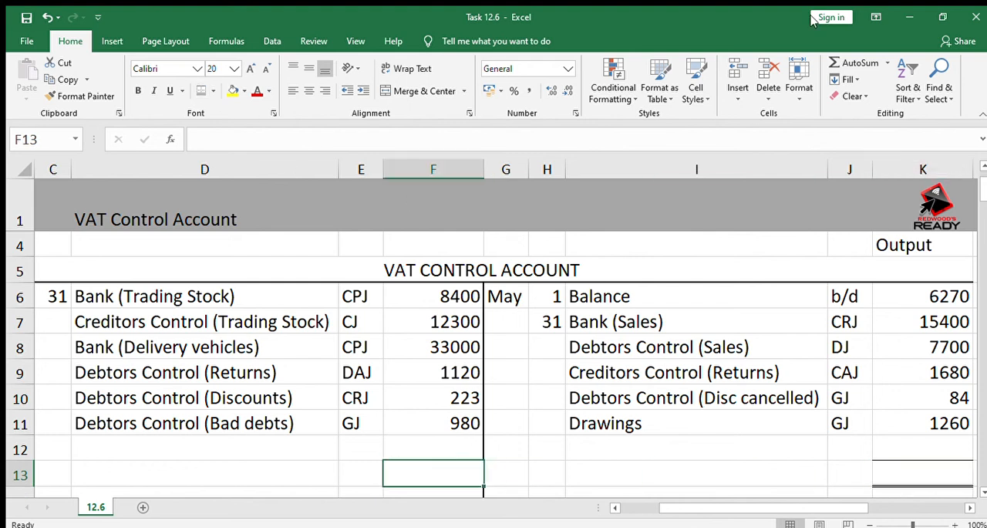
{"action": "left_click", "coordinate": [837, 62]}
{"action": "key", "text": "Return"}
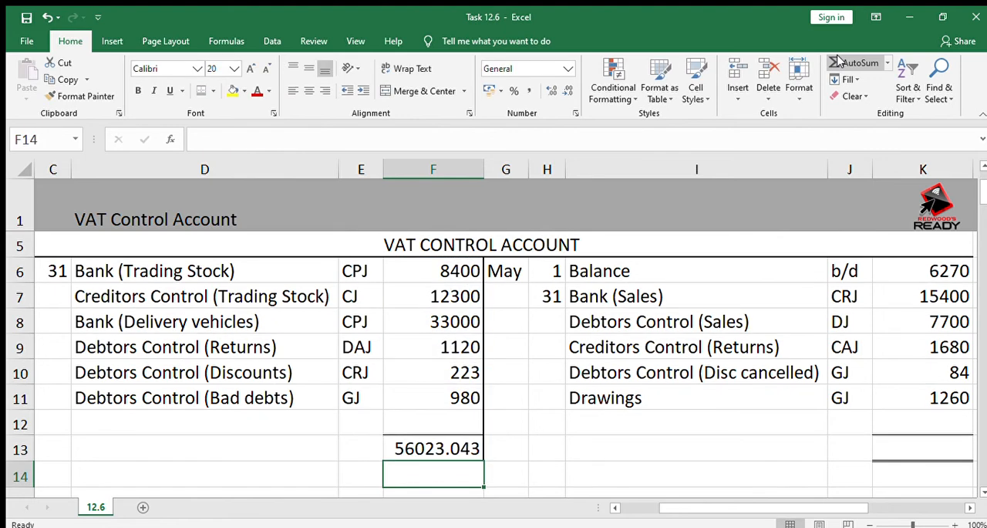
{"action": "left_click", "coordinate": [445, 450]}
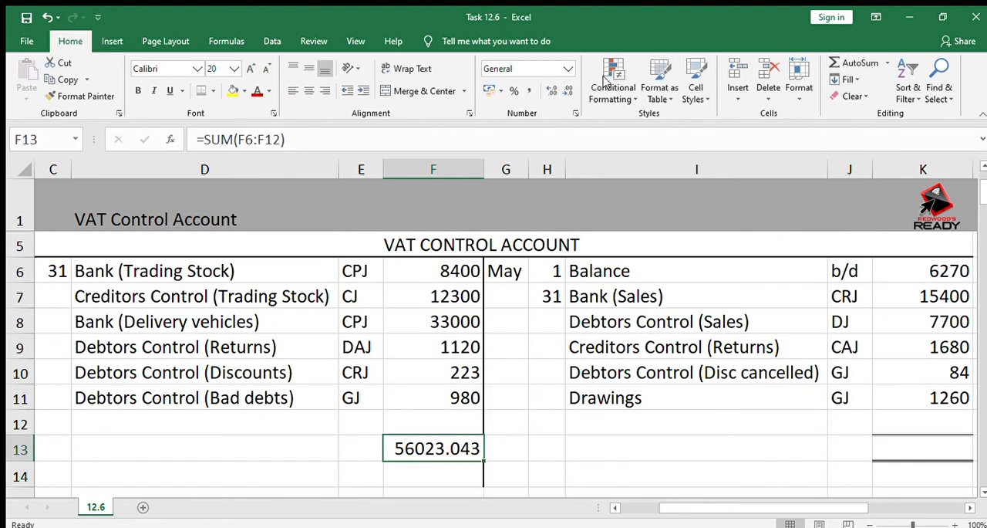
{"action": "left_click", "coordinate": [567, 90]}
{"action": "left_click", "coordinate": [567, 90]}
{"action": "left_click", "coordinate": [567, 90]}
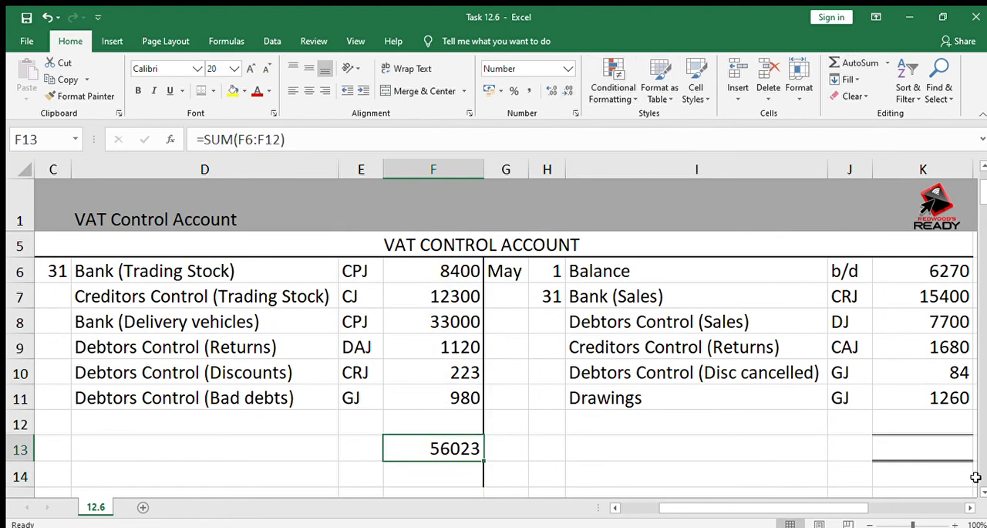
Set the output-side total in K13 equal to the input total in F13 with a cell-reference formula
{"action": "left_click", "coordinate": [914, 451]}
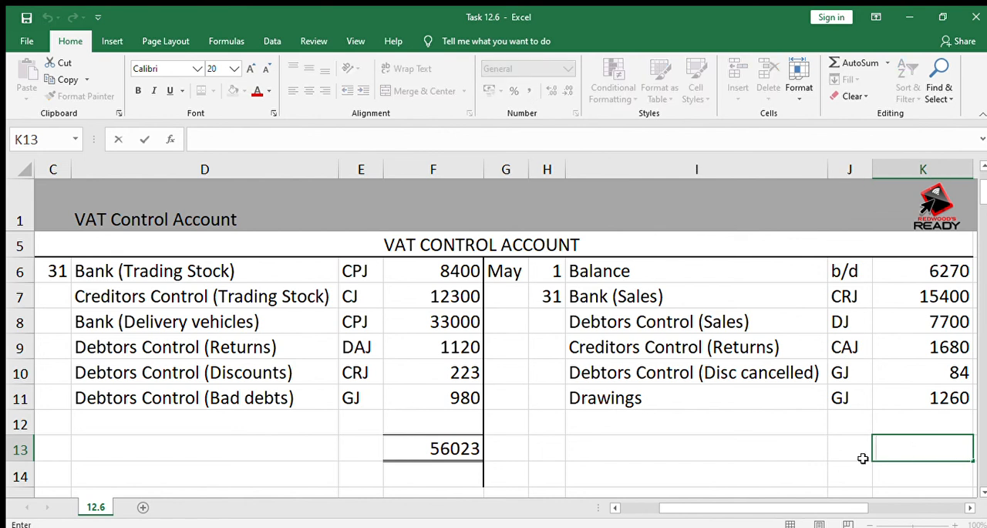
{"action": "left_click", "coordinate": [433, 448]}
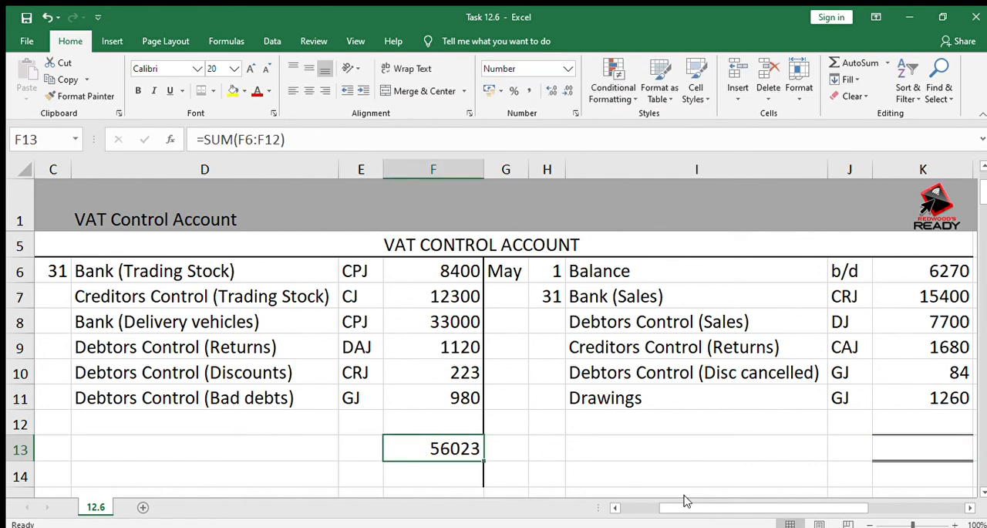
{"action": "left_click", "coordinate": [901, 451]}
{"action": "type", "text": "="}
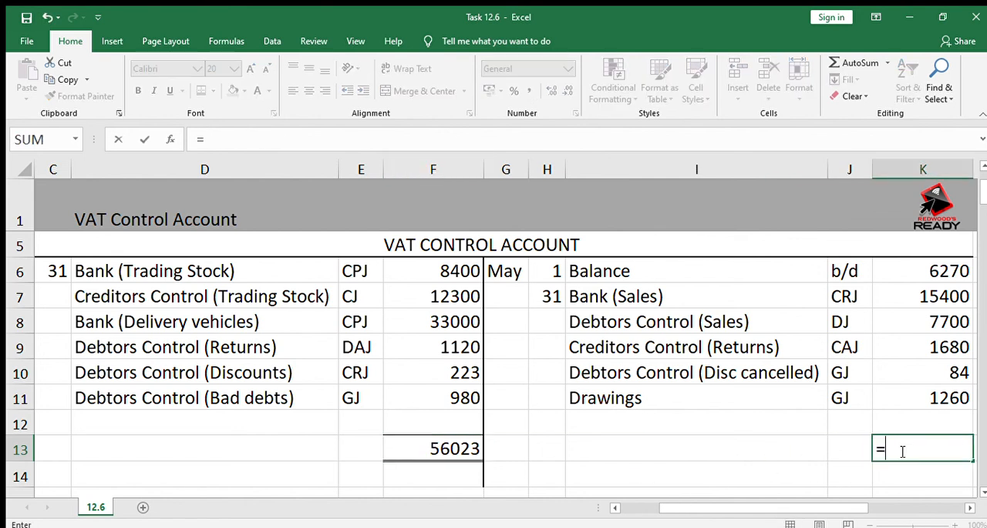
{"action": "left_click", "coordinate": [437, 451]}
{"action": "key", "text": "Return"}
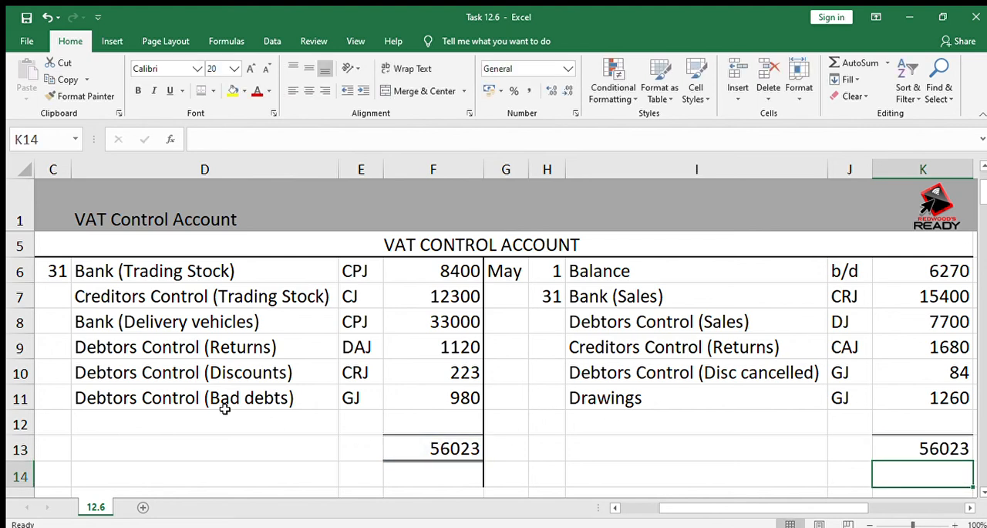
{"action": "left_click", "coordinate": [336, 378]}
{"action": "left_click", "coordinate": [437, 317]}
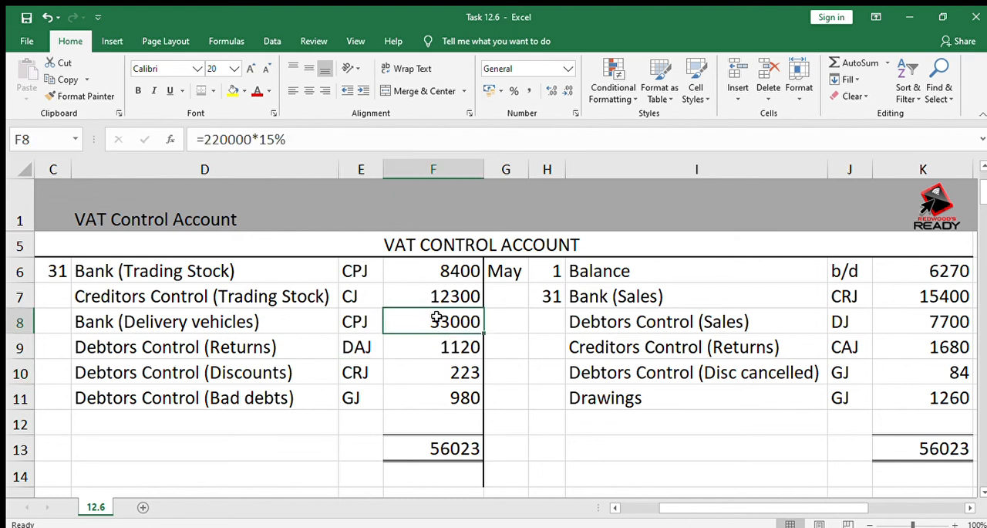
{"action": "left_click", "coordinate": [458, 349]}
{"action": "left_click", "coordinate": [438, 327]}
Calculate the closing balance in K12 with the formula =K13-K11-K10-K9-K8-K7-K6
{"action": "left_click", "coordinate": [930, 422]}
{"action": "type", "text": "="}
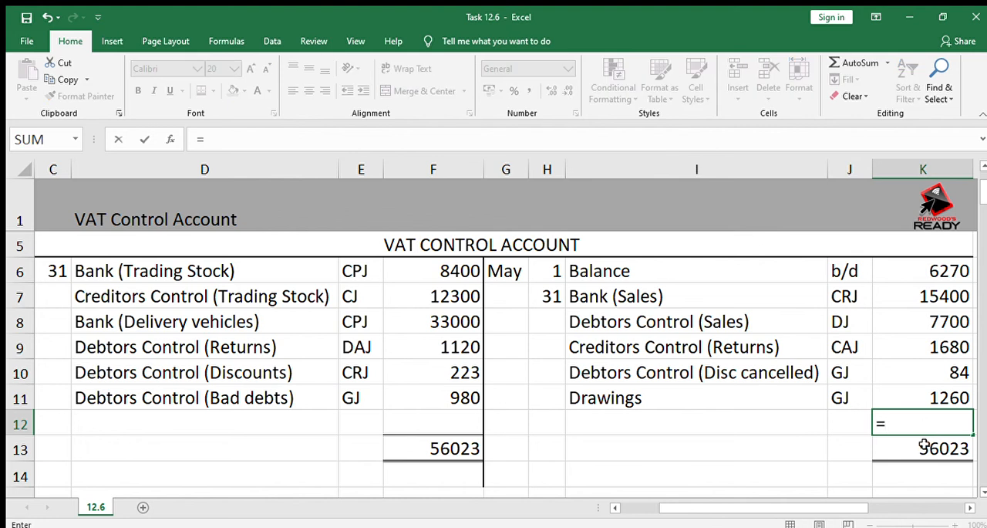
{"action": "left_click", "coordinate": [924, 445]}
{"action": "type", "text": "-"}
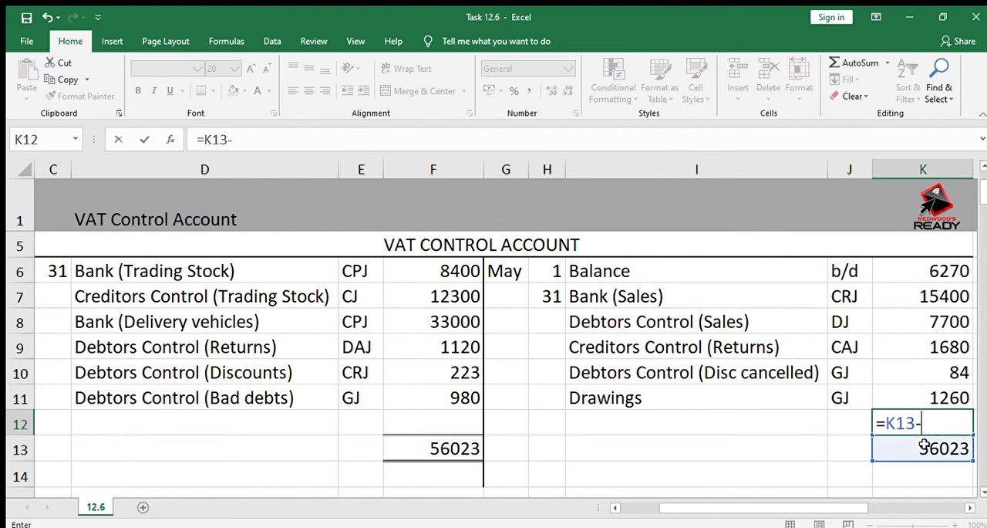
{"action": "left_click", "coordinate": [946, 394]}
{"action": "type", "text": "-"}
{"action": "left_click", "coordinate": [940, 375]}
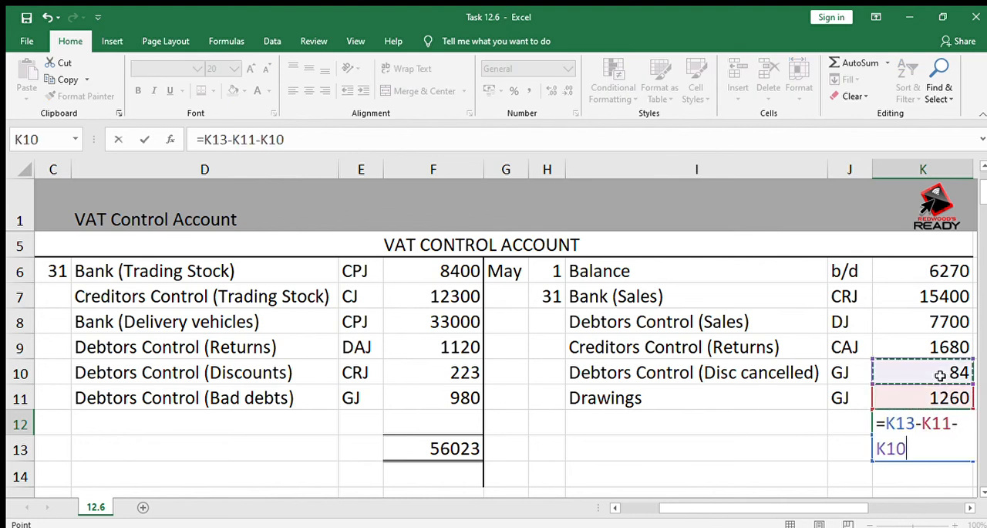
{"action": "type", "text": "-"}
{"action": "left_click", "coordinate": [932, 348]}
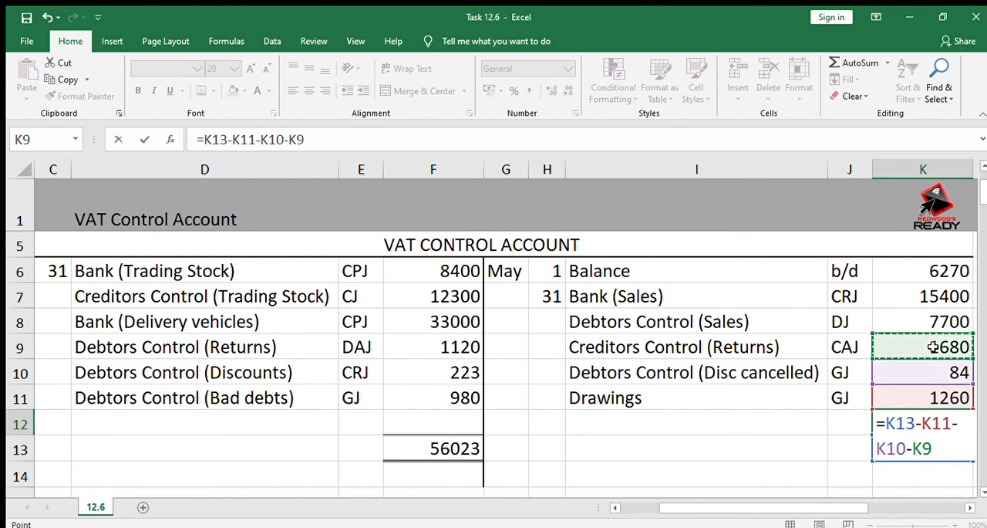
{"action": "type", "text": "-"}
{"action": "left_click", "coordinate": [923, 314]}
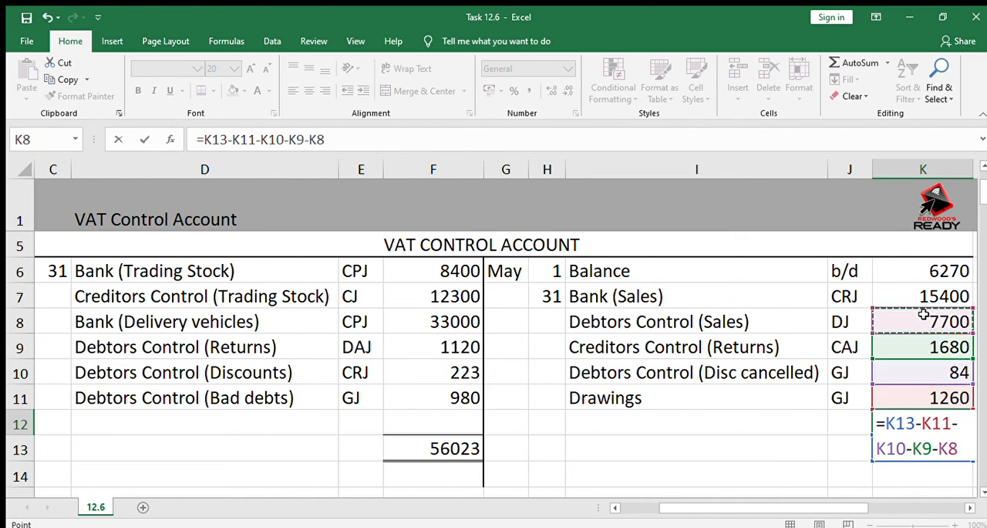
{"action": "type", "text": "-"}
{"action": "left_click", "coordinate": [917, 289]}
{"action": "type", "text": "-"}
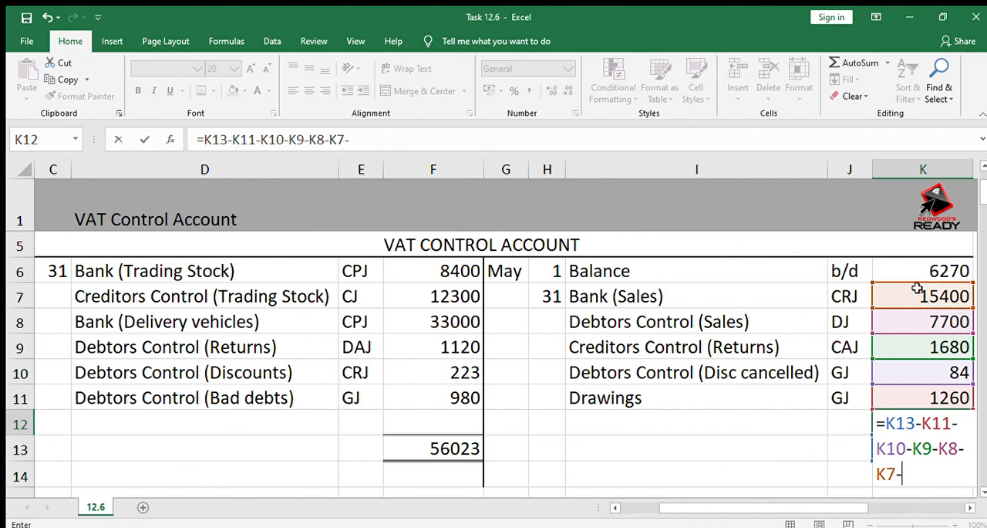
{"action": "left_click", "coordinate": [927, 270]}
{"action": "key", "text": "Return"}
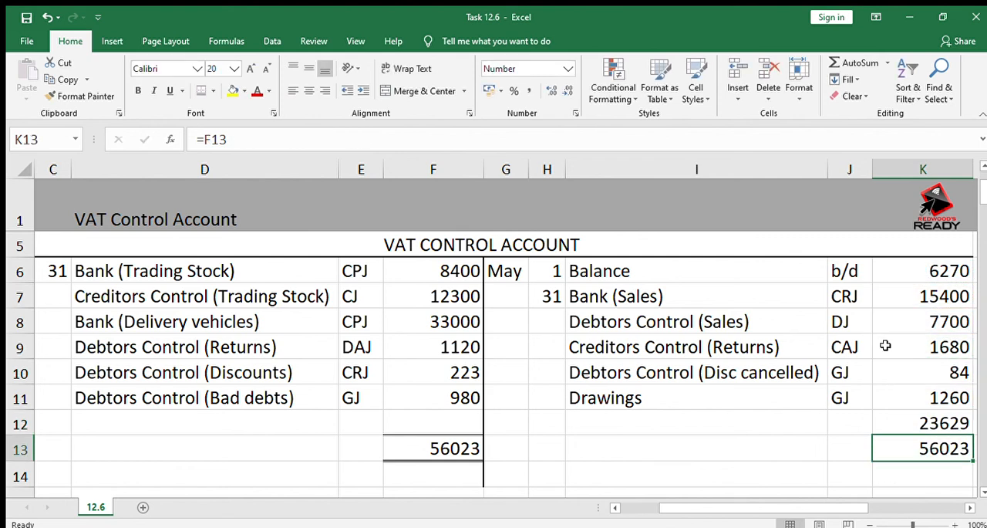
Label the closing balance on the output side in row 12 as Balance with folio c/d
{"action": "left_click", "coordinate": [633, 423]}
{"action": "type", "text": "Ba"}
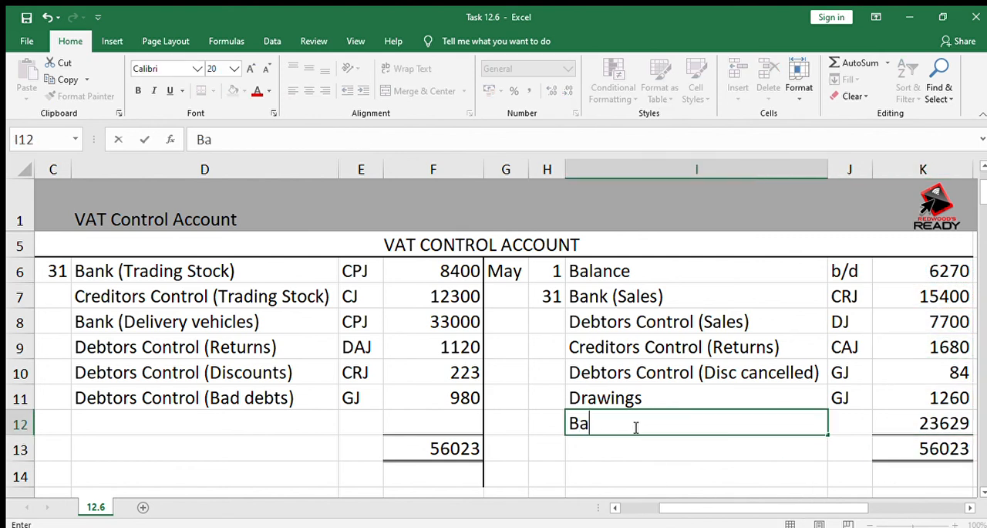
{"action": "type", "text": "lance"}
{"action": "key", "text": "Tab"}
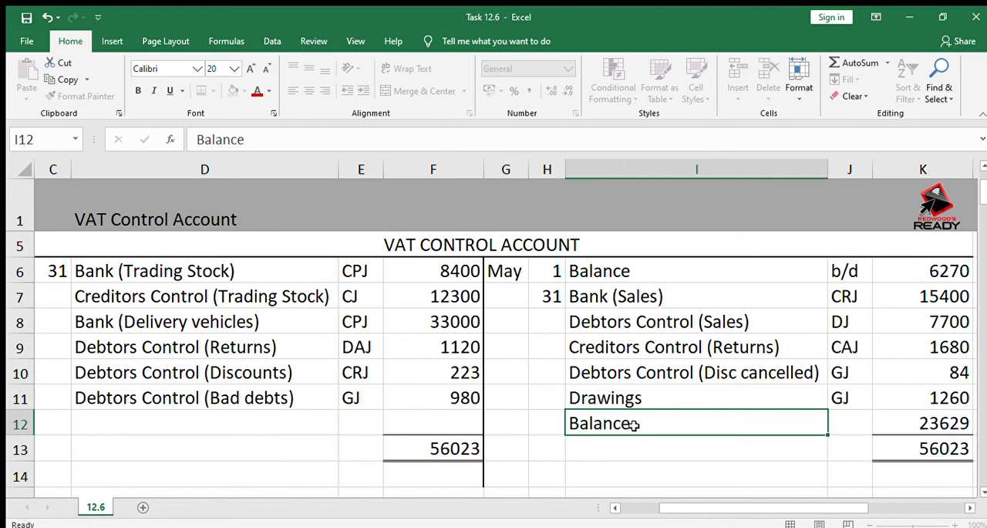
{"action": "type", "text": "c/d"}
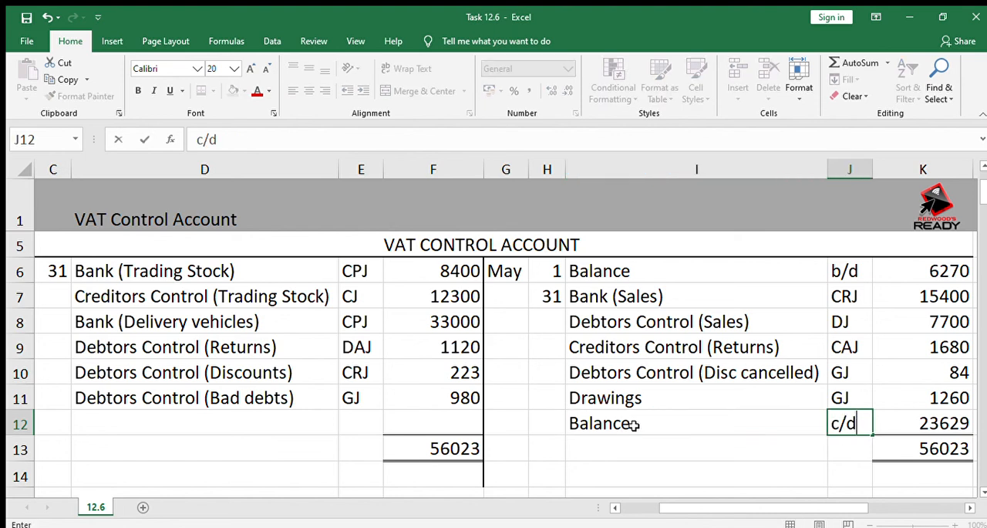
{"action": "key", "text": "Return"}
Enter the opening balance details on the input side in row 14: Jun, 1, Balance, b/d
{"action": "key", "text": "Left"}
{"action": "key", "text": "Left"}
{"action": "key", "text": "Left"}
{"action": "key", "text": "Left"}
{"action": "key", "text": "Left"}
{"action": "key", "text": "Left"}
{"action": "key", "text": "Left"}
{"action": "key", "text": "Left"}
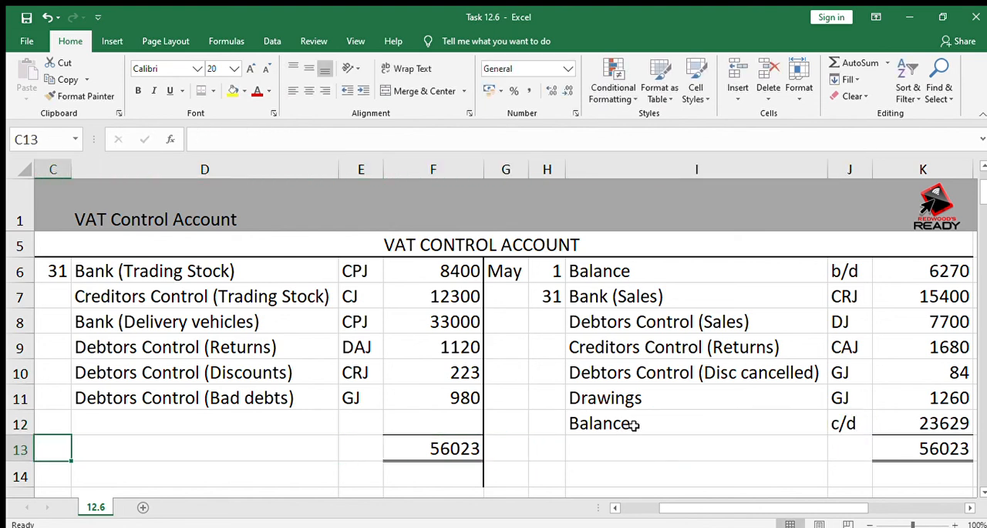
{"action": "key", "text": "Down"}
{"action": "type", "text": "Jun"}
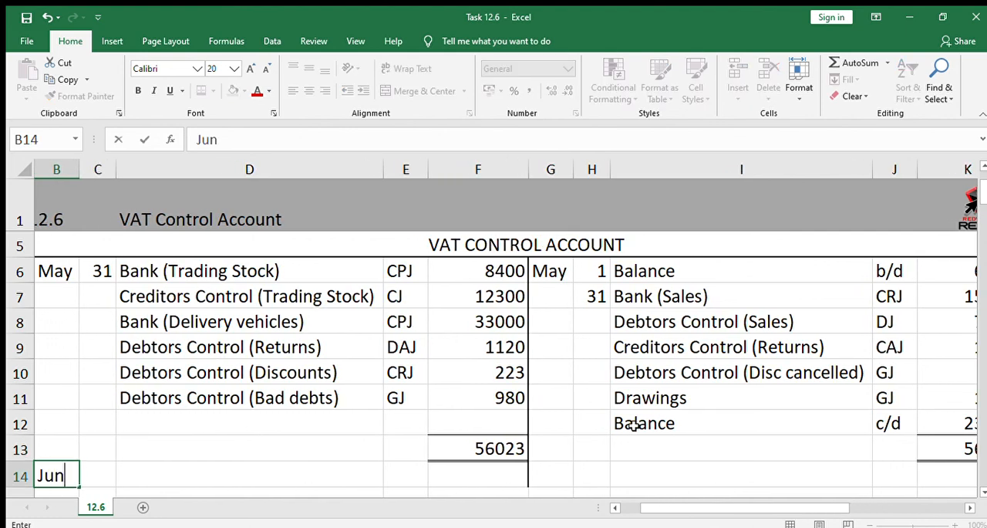
{"action": "type", "text": "0"}
{"action": "key", "text": "BackSpace"}
{"action": "key", "text": "Tab"}
{"action": "type", "text": "1"}
{"action": "key", "text": "Tab"}
{"action": "type", "text": "Balance"}
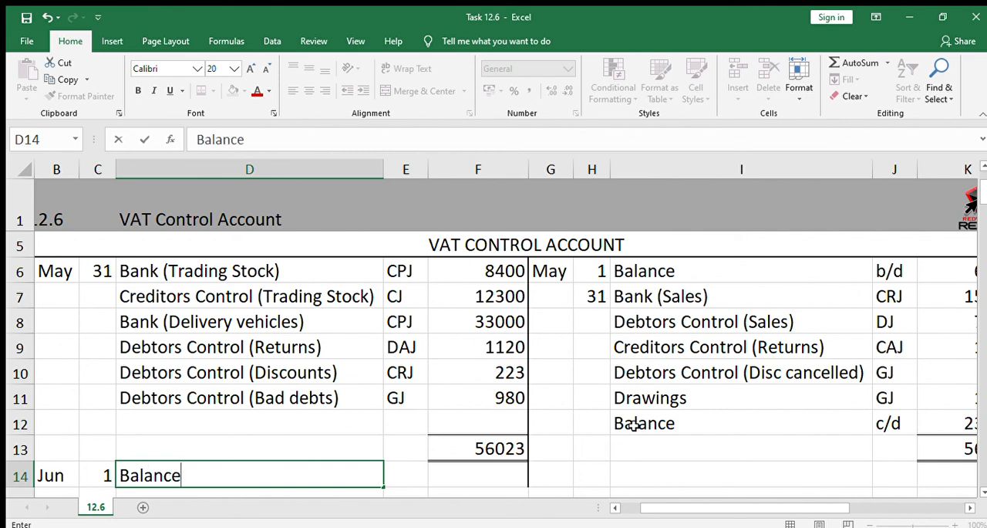
{"action": "key", "text": "Tab"}
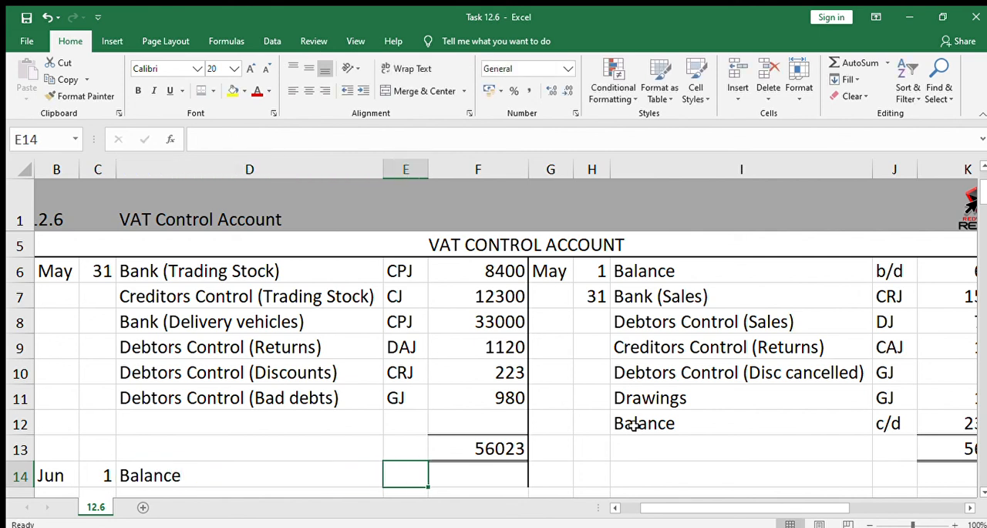
{"action": "type", "text": "b/d"}
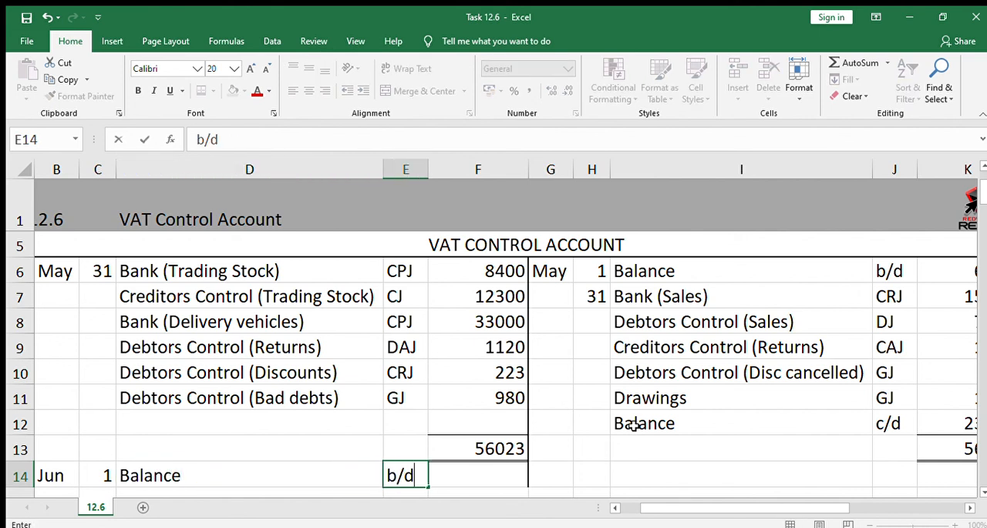
Bring the balance down into F14 with the formula =K12
{"action": "key", "text": "Tab"}
{"action": "type", "text": "="}
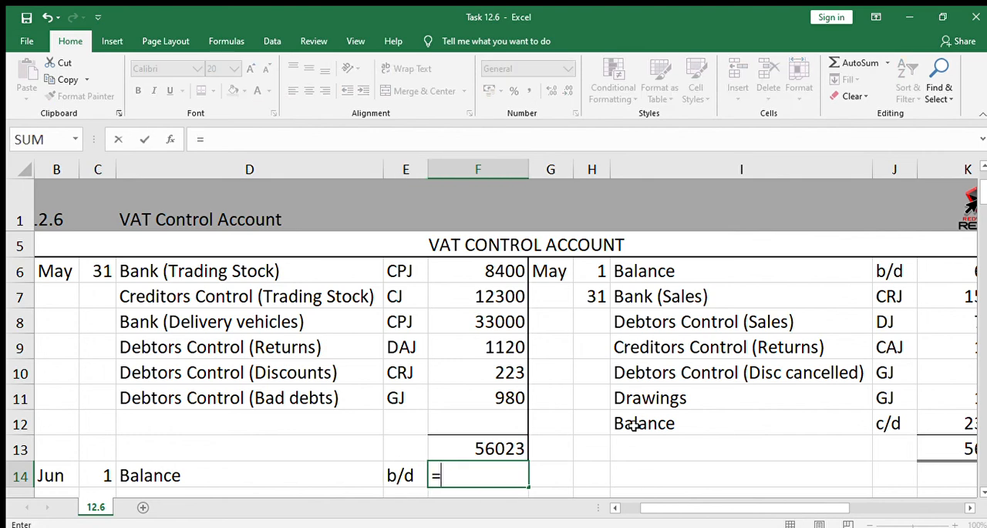
{"action": "left_click", "coordinate": [963, 415]}
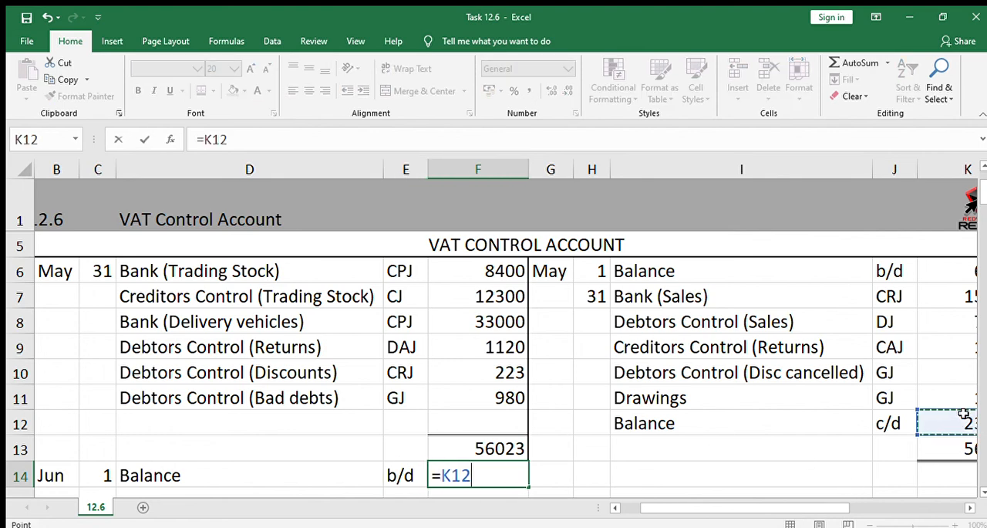
{"action": "key", "text": "Return"}
Note the balance brought down as Receivable in F15, directly below its amount
{"action": "type", "text": "Rece"}
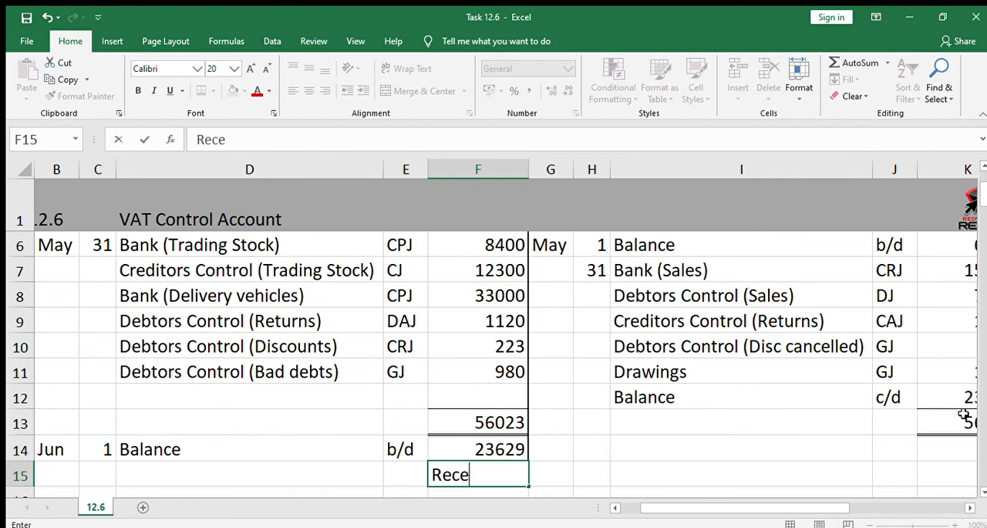
{"action": "type", "text": "ivable"}
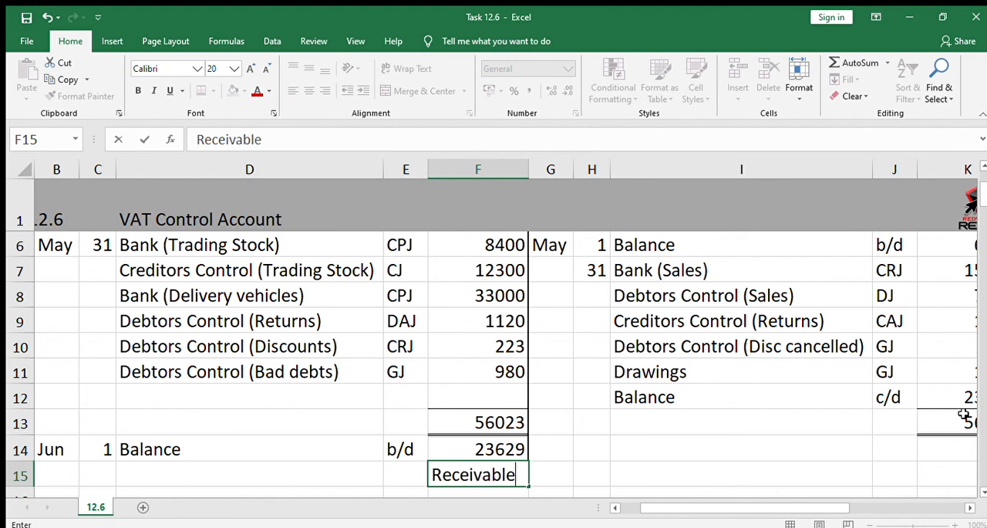
{"action": "key", "text": "Return"}
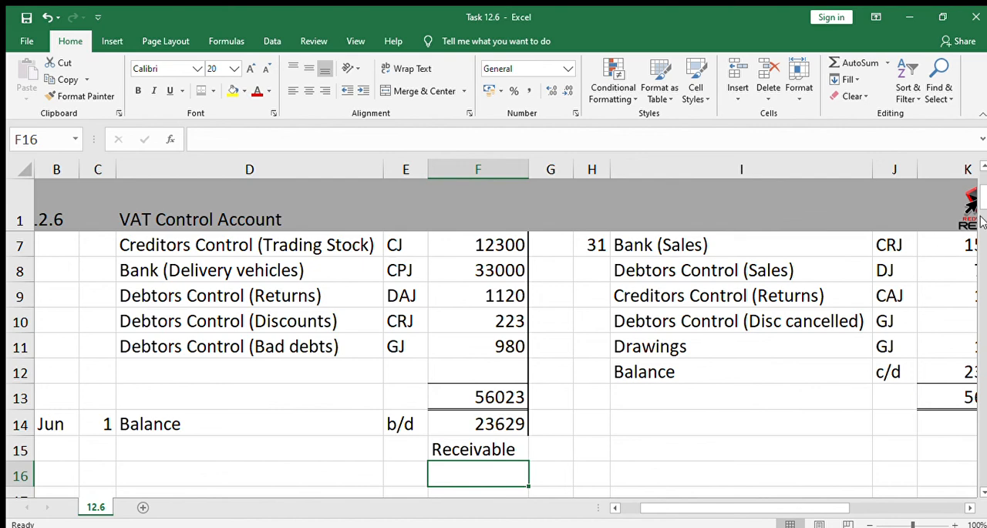
{"action": "left_click", "coordinate": [982, 167]}
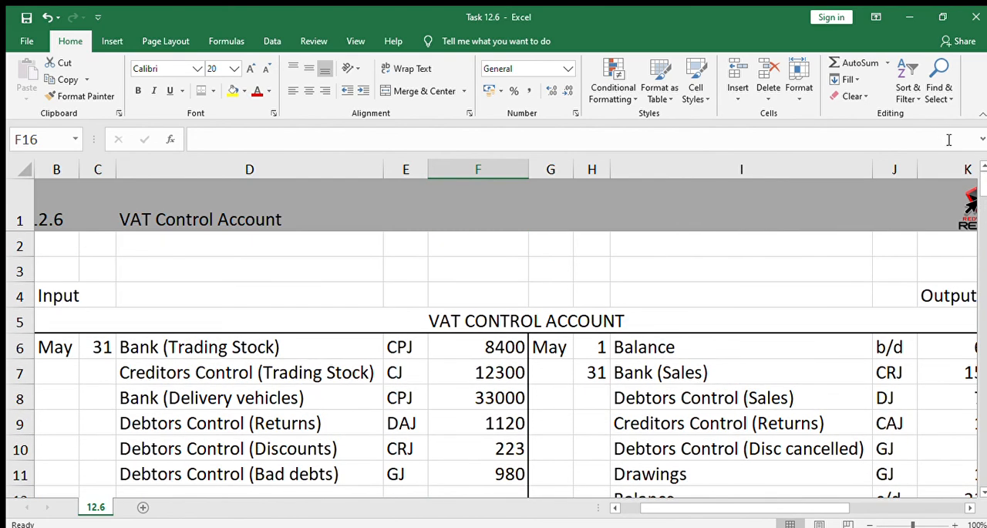